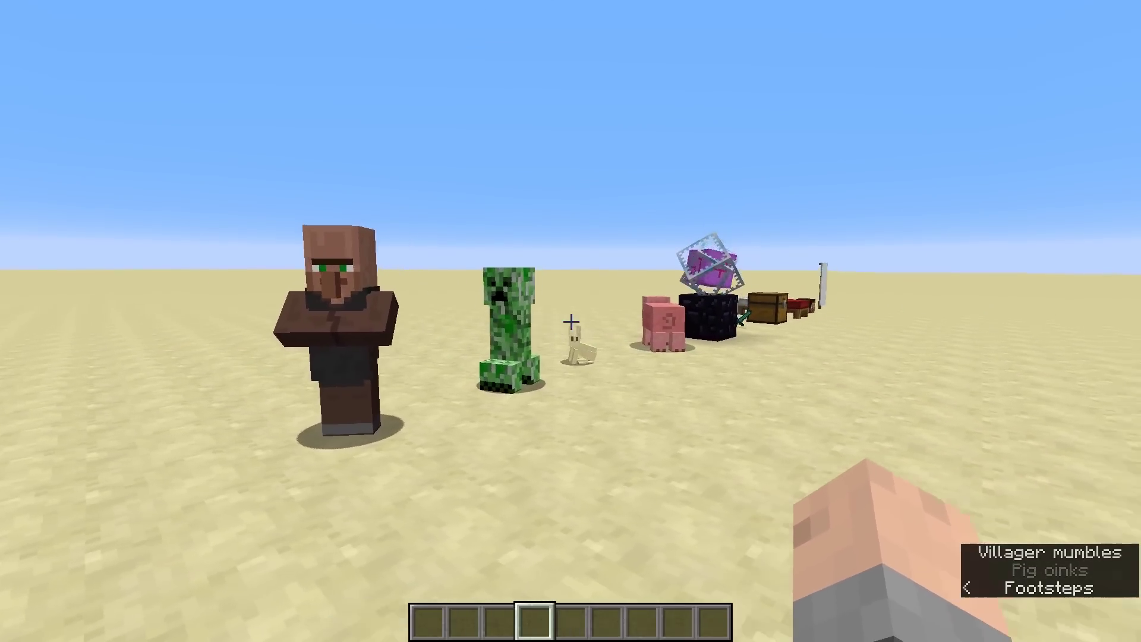
pyautogui.press('d')
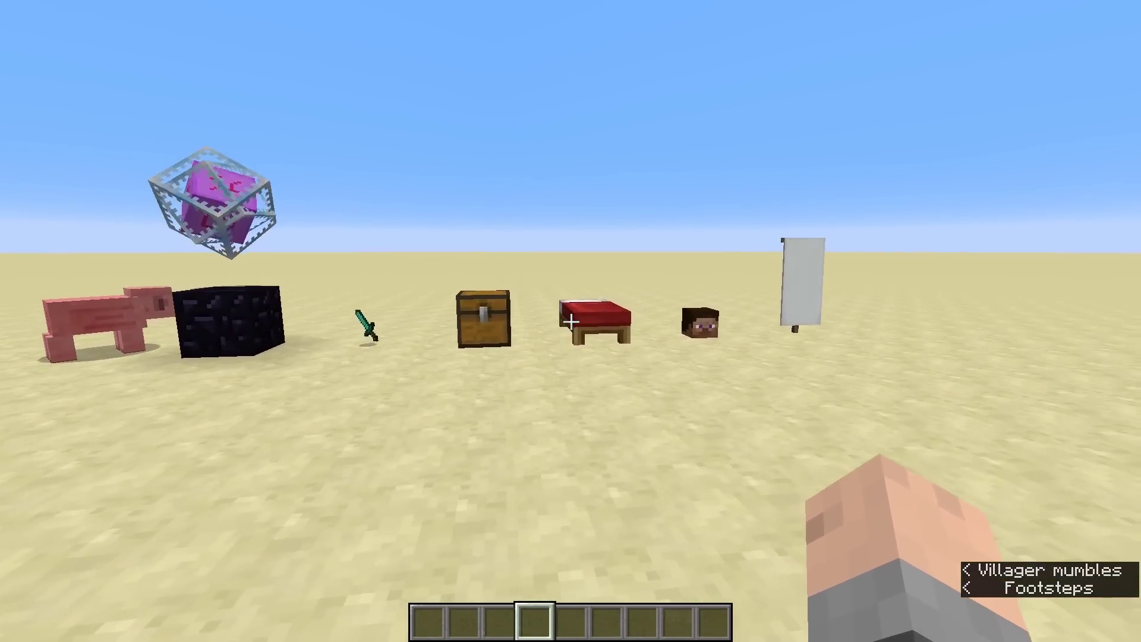
# Step: Survey the row of displayed entities and examine the villager from behind and from the front
pyautogui.press('a')
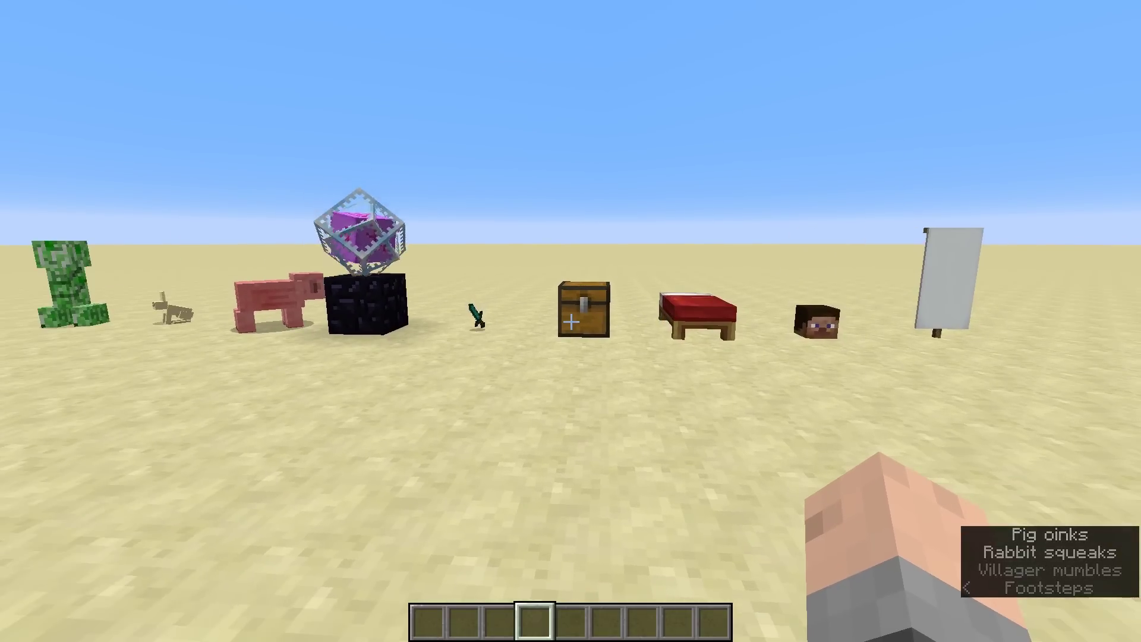
pyautogui.press('w')
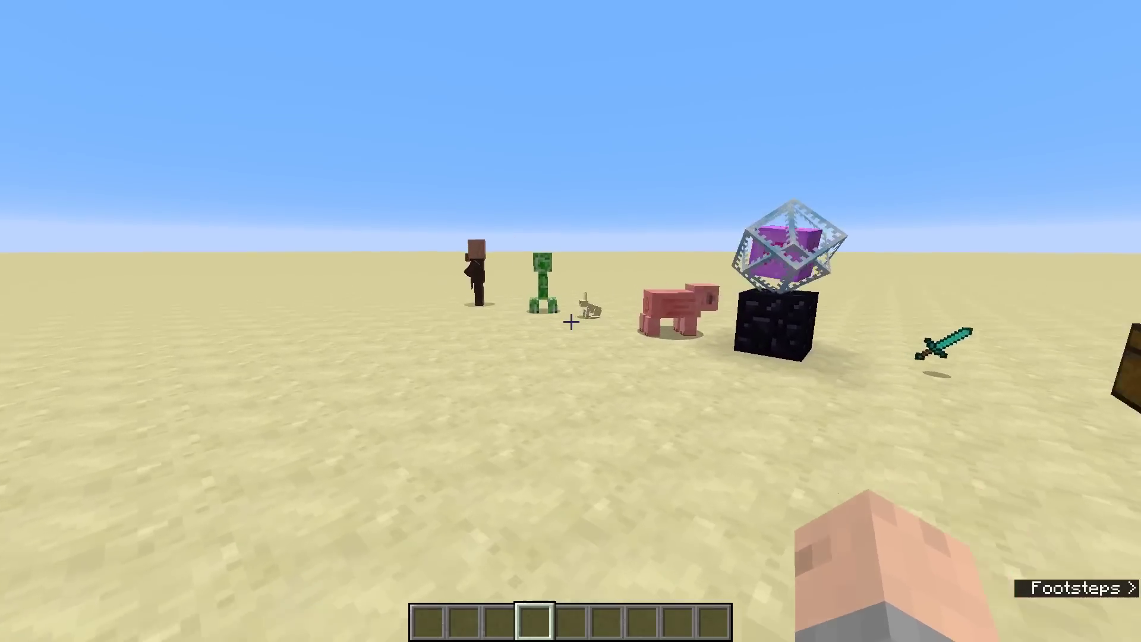
pyautogui.press('w')
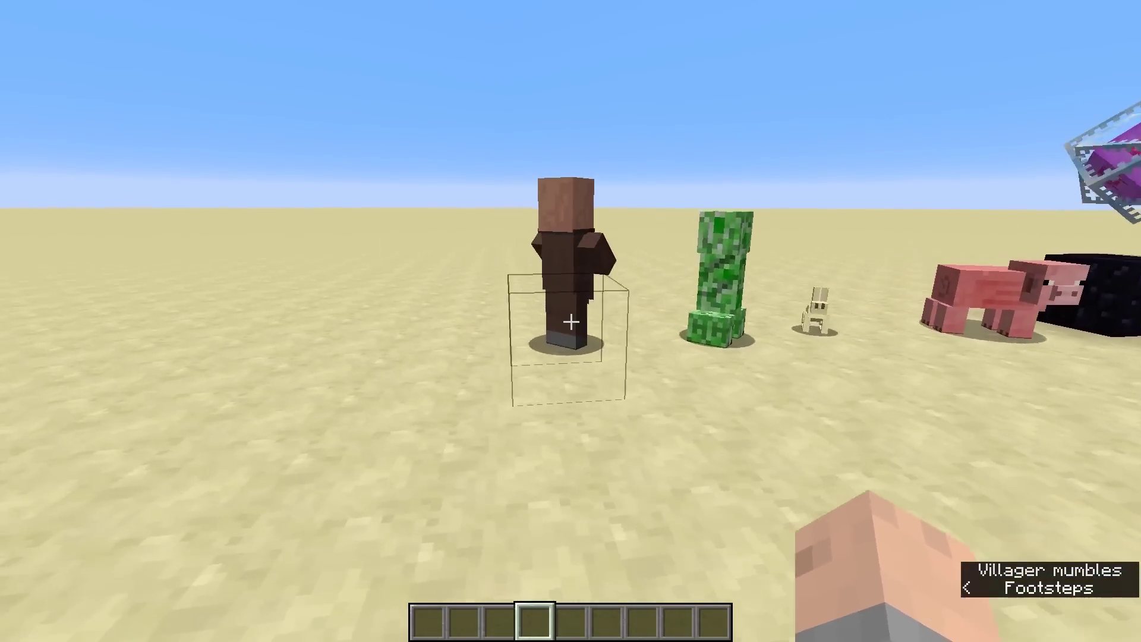
pyautogui.press('w')
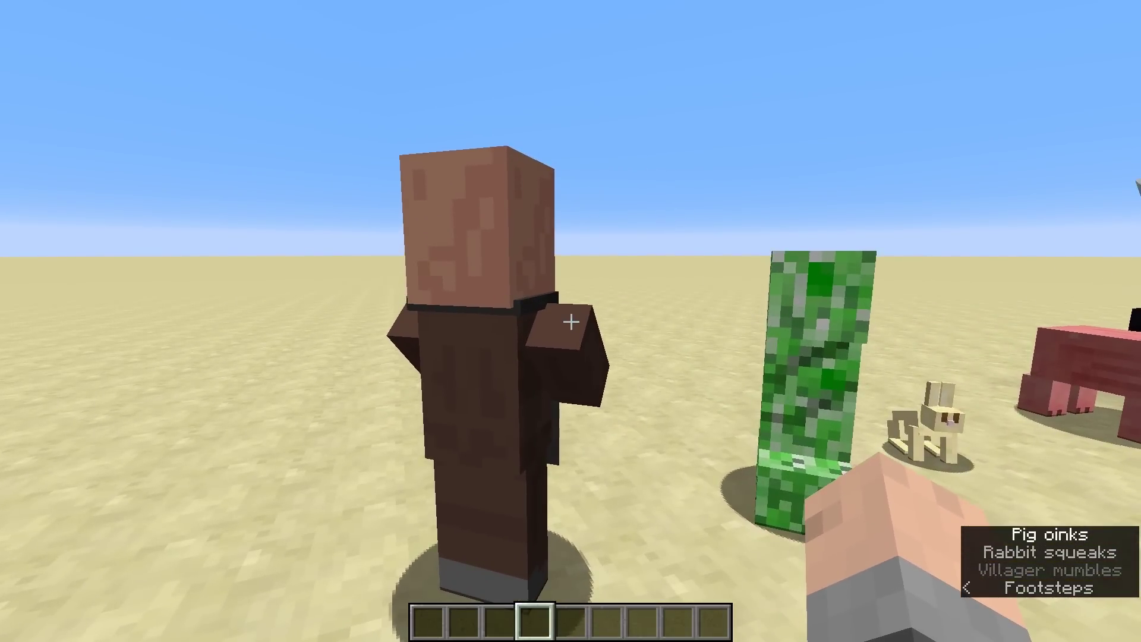
pyautogui.press('a')
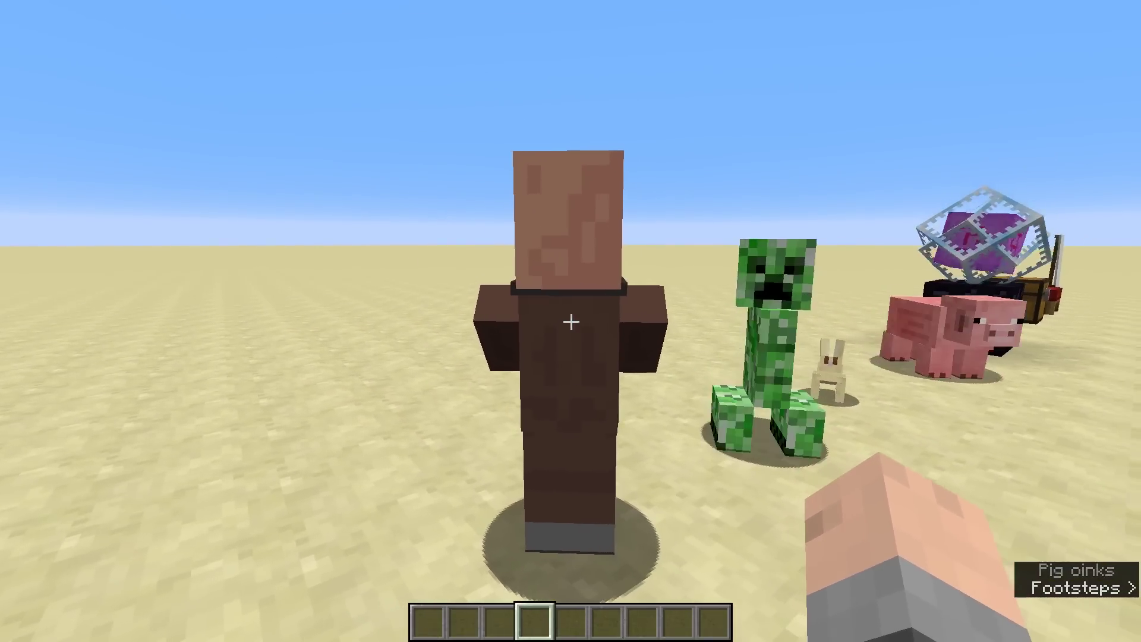
pyautogui.press('w')
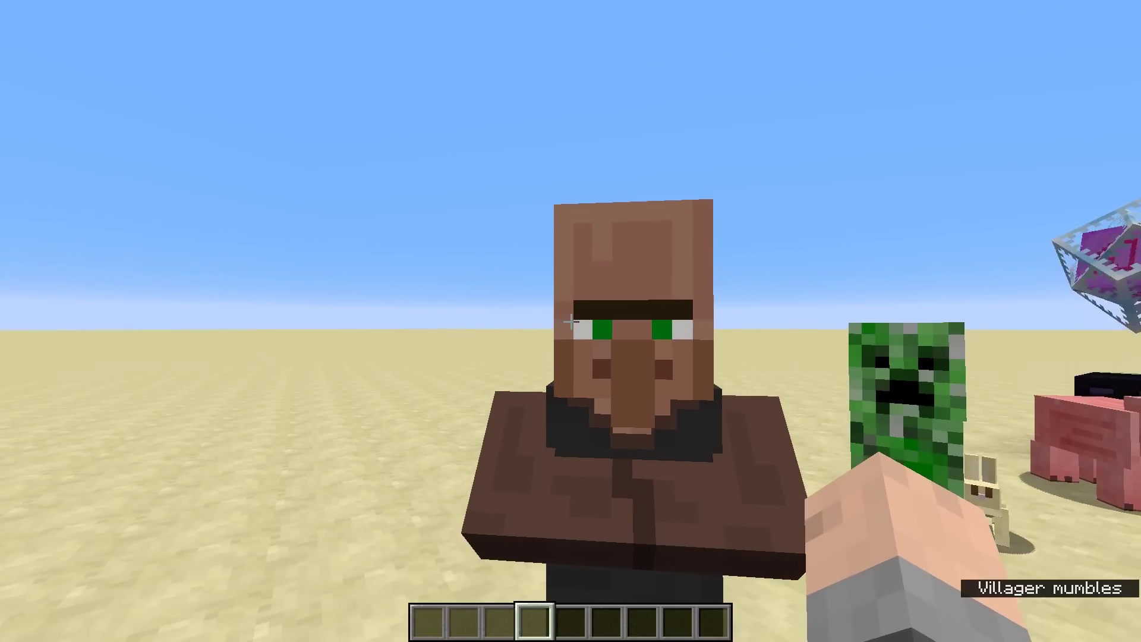
pyautogui.press('s')
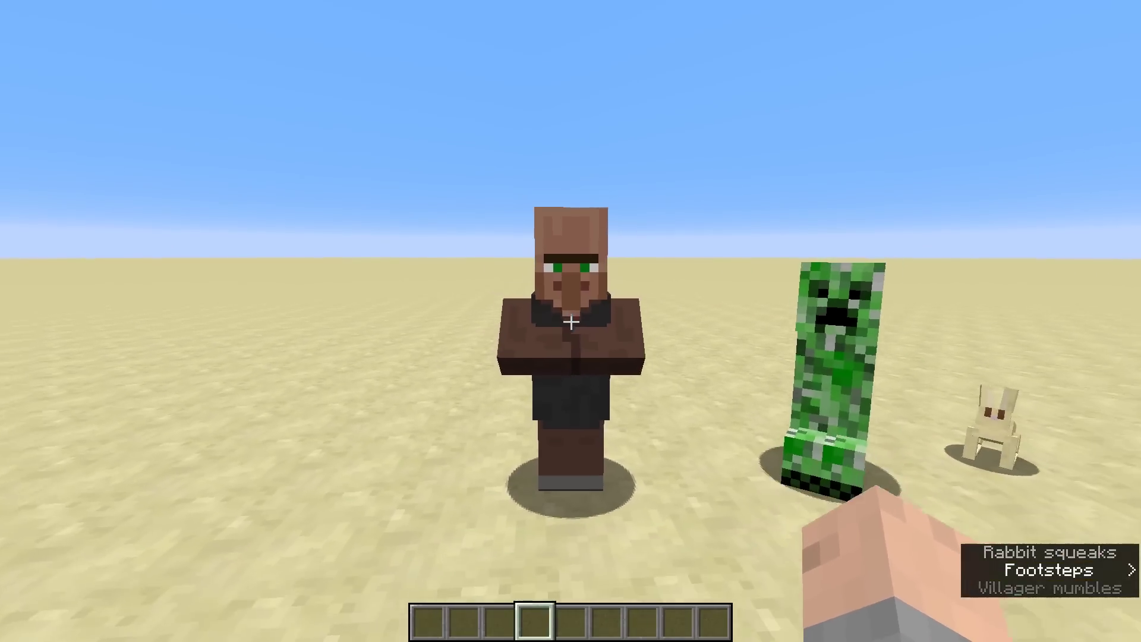
pyautogui.press('s')
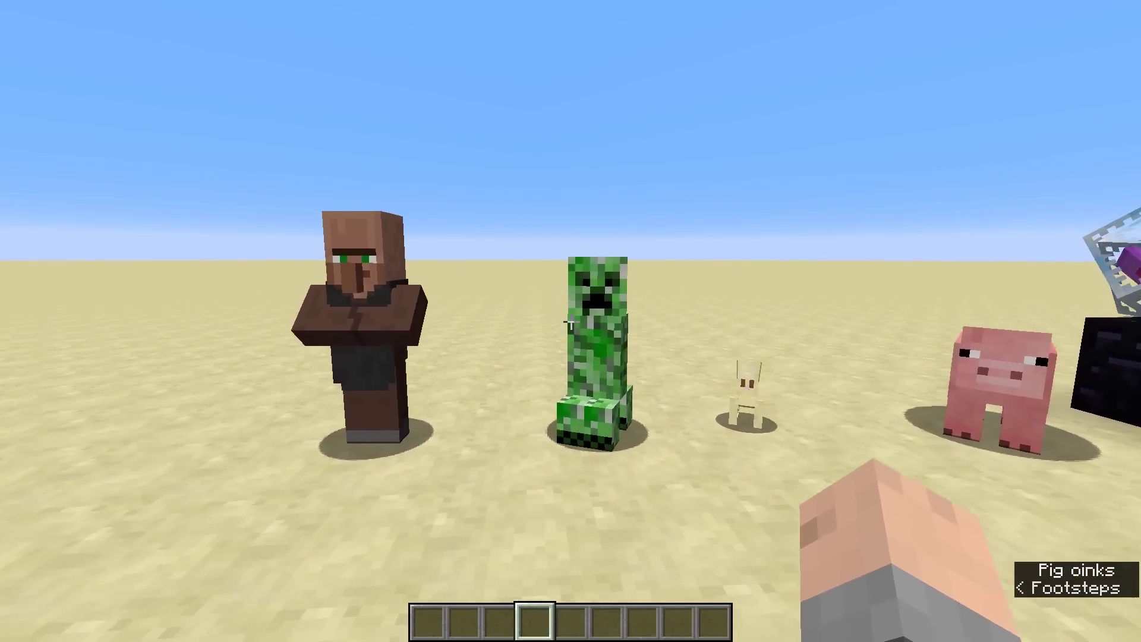
# Step: Examine the rabbit, the pig and the end crystal above the obsidian block up close
pyautogui.press('w')
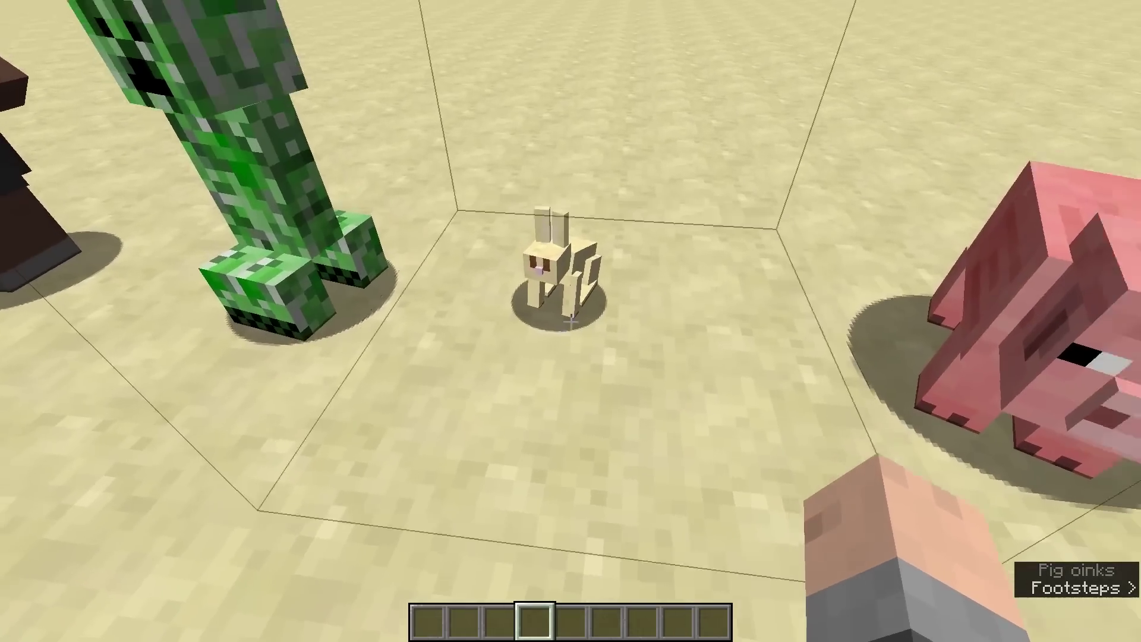
pyautogui.press('w')
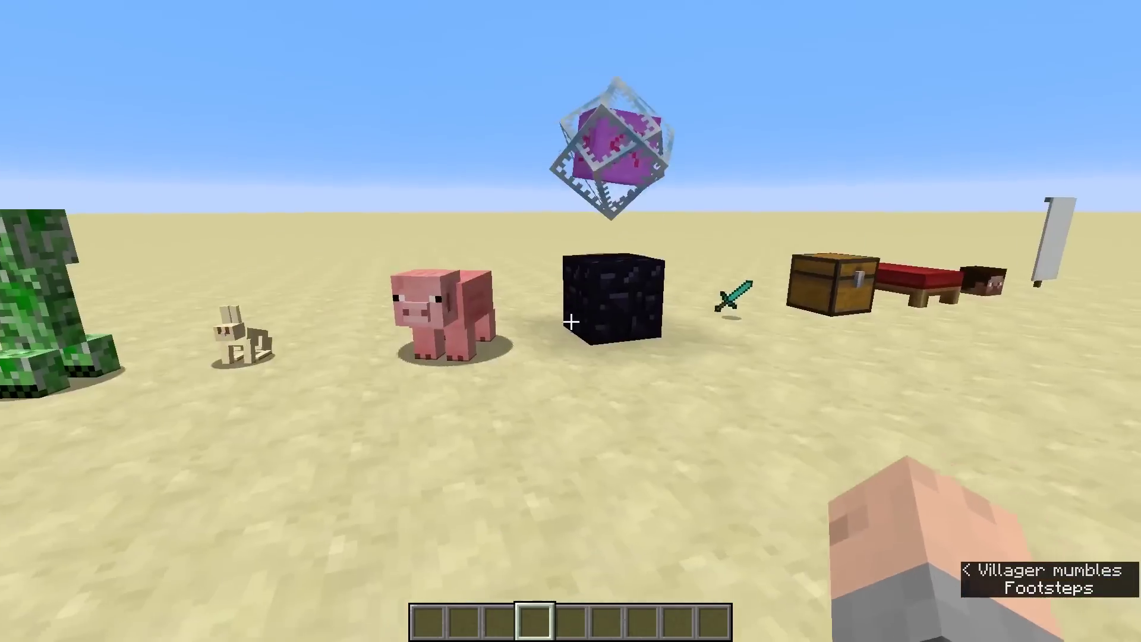
pyautogui.press('w')
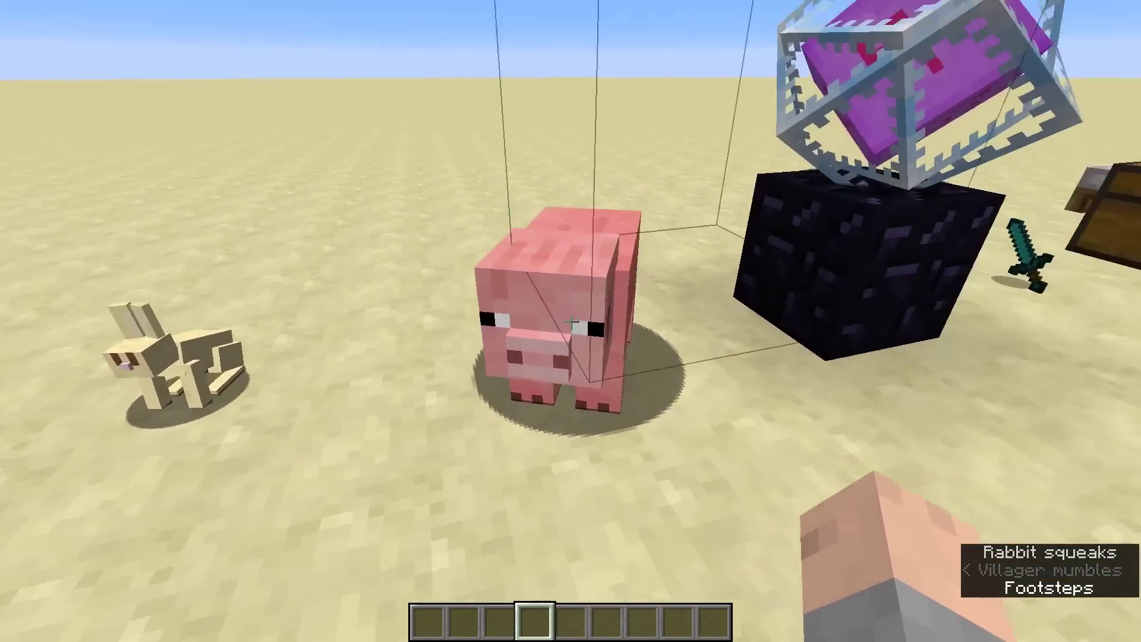
pyautogui.press('s')
pyautogui.press('d')
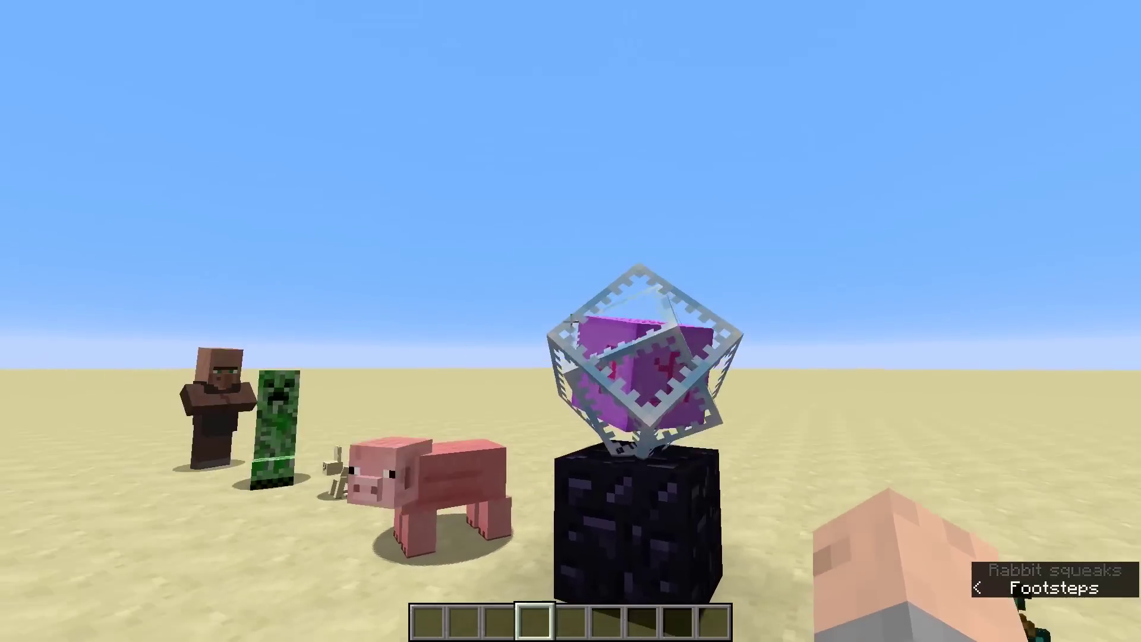
pyautogui.press('d')
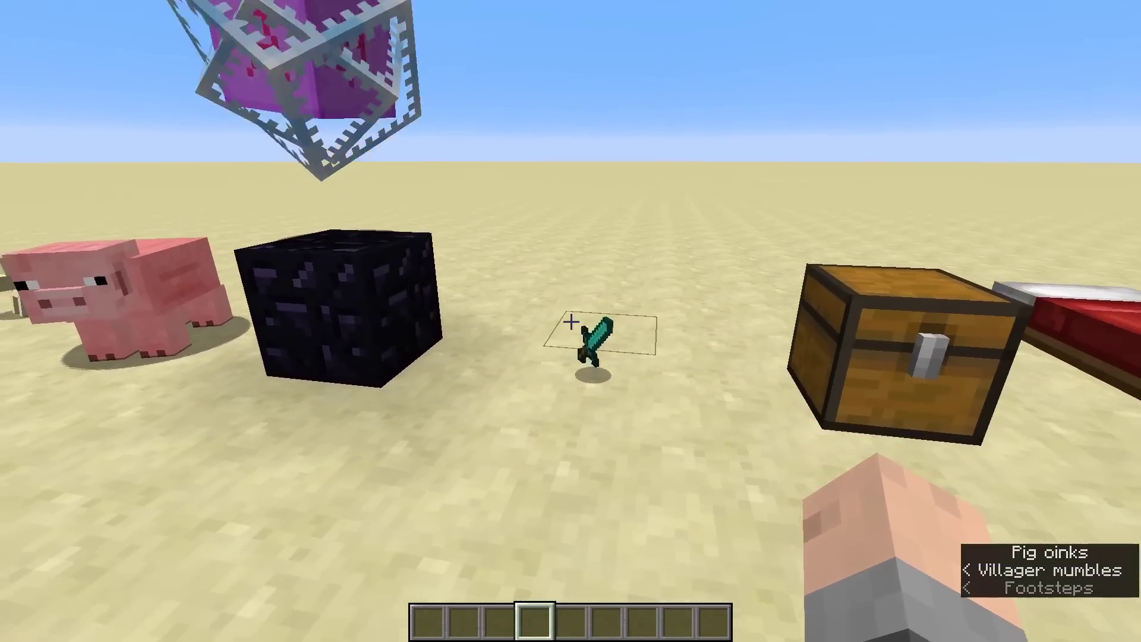
# Step: Pick up the diamond sword lying between the obsidian block and the chest, hold it, and drop it again
pyautogui.press('w')
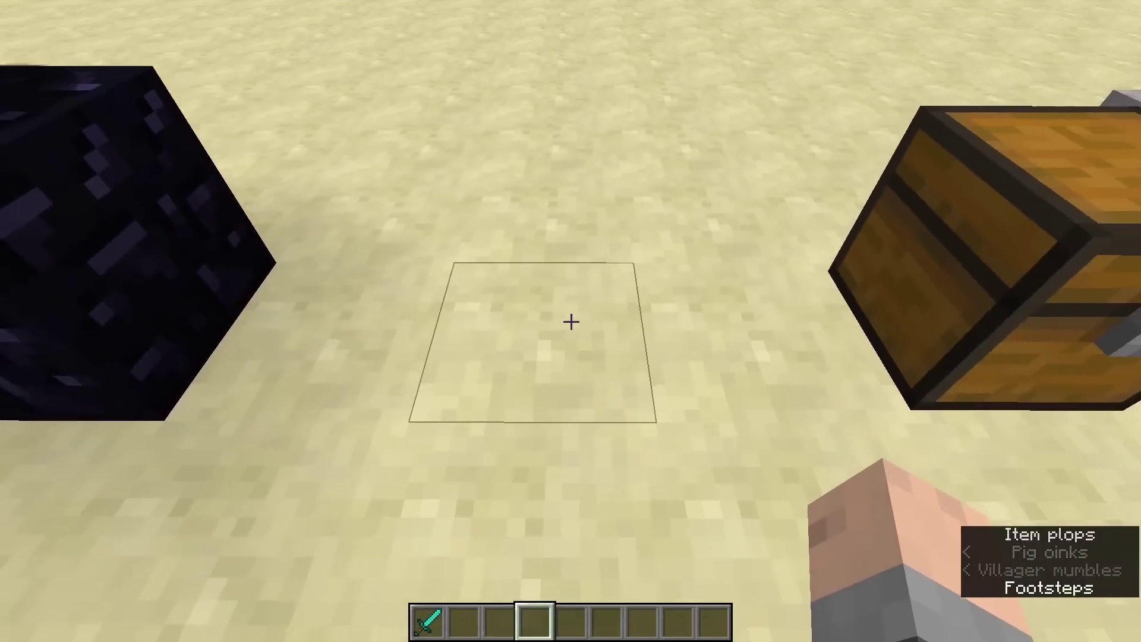
pyautogui.press('1')
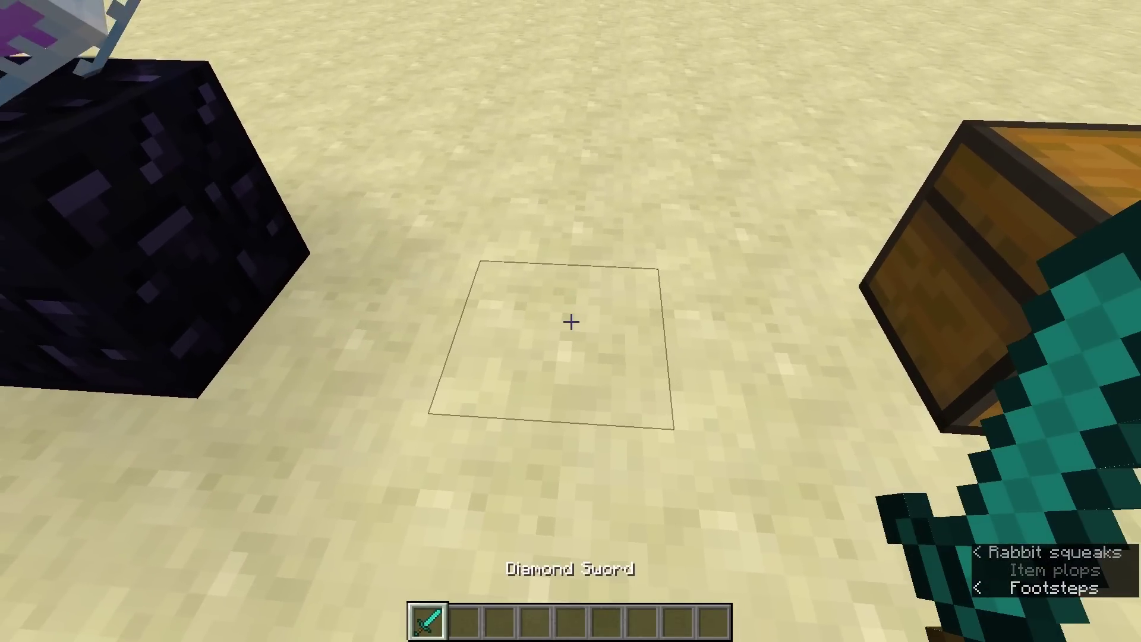
pyautogui.press('q')
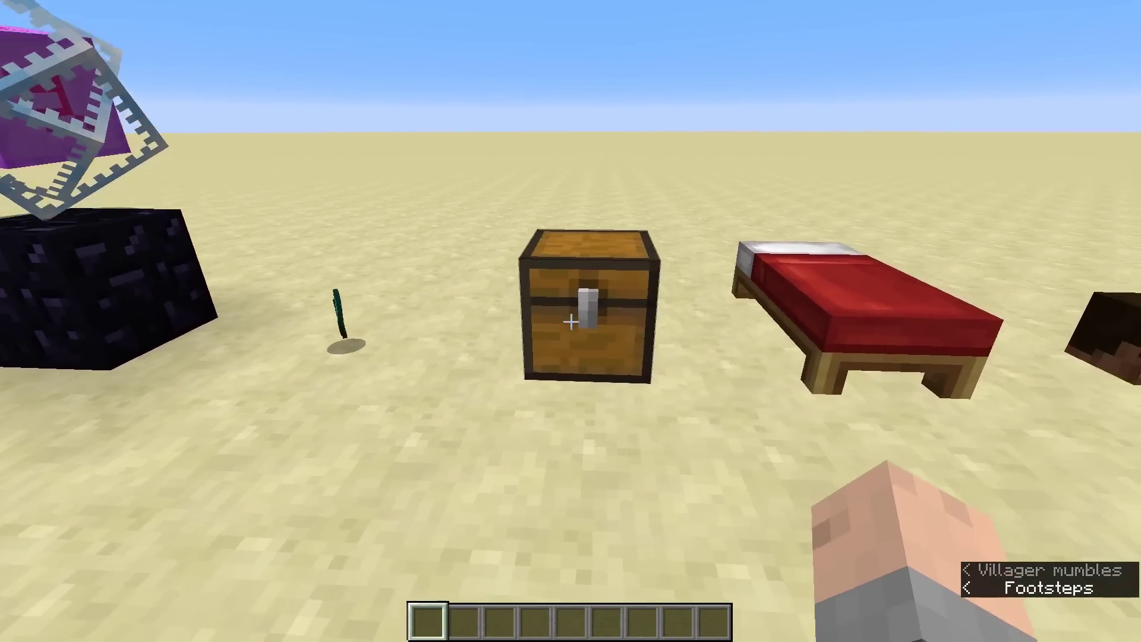
# Step: Look inside the chest, examine the bed and the player head, and survey the whole row again
pyautogui.rightClick(571, 321)
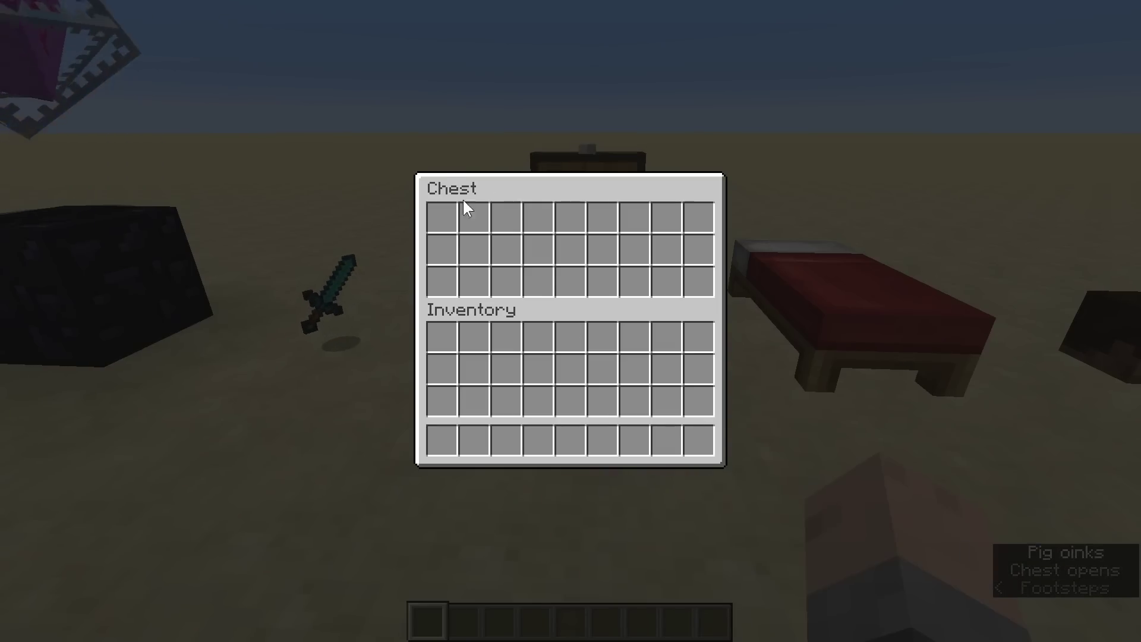
pyautogui.press('Escape')
pyautogui.press('w')
pyautogui.press('w')
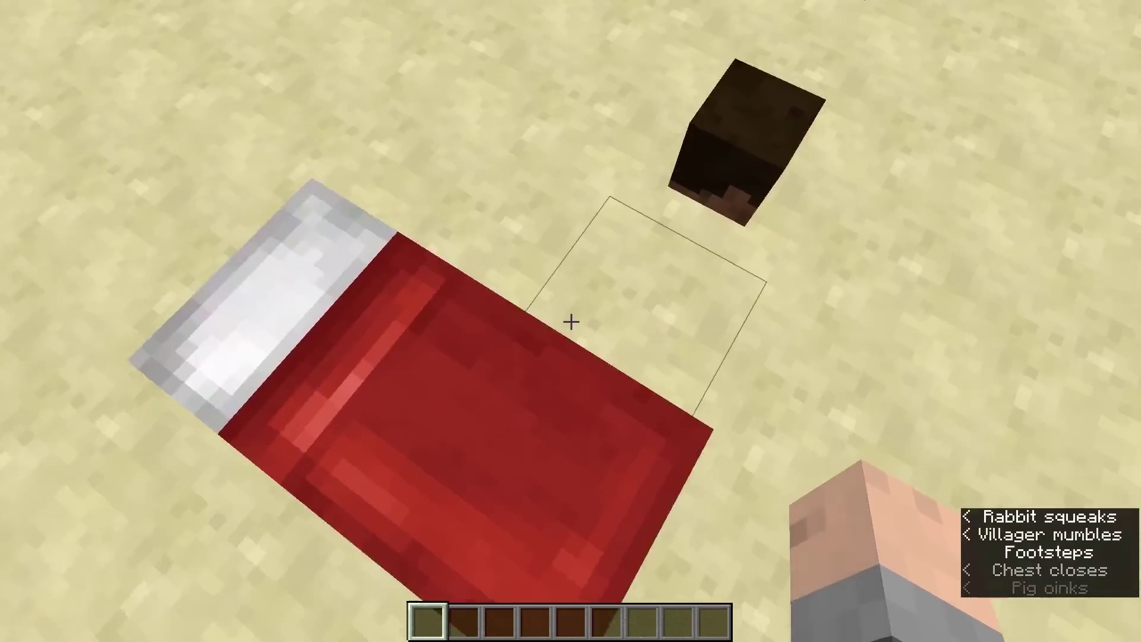
pyautogui.press('d')
pyautogui.press('w')
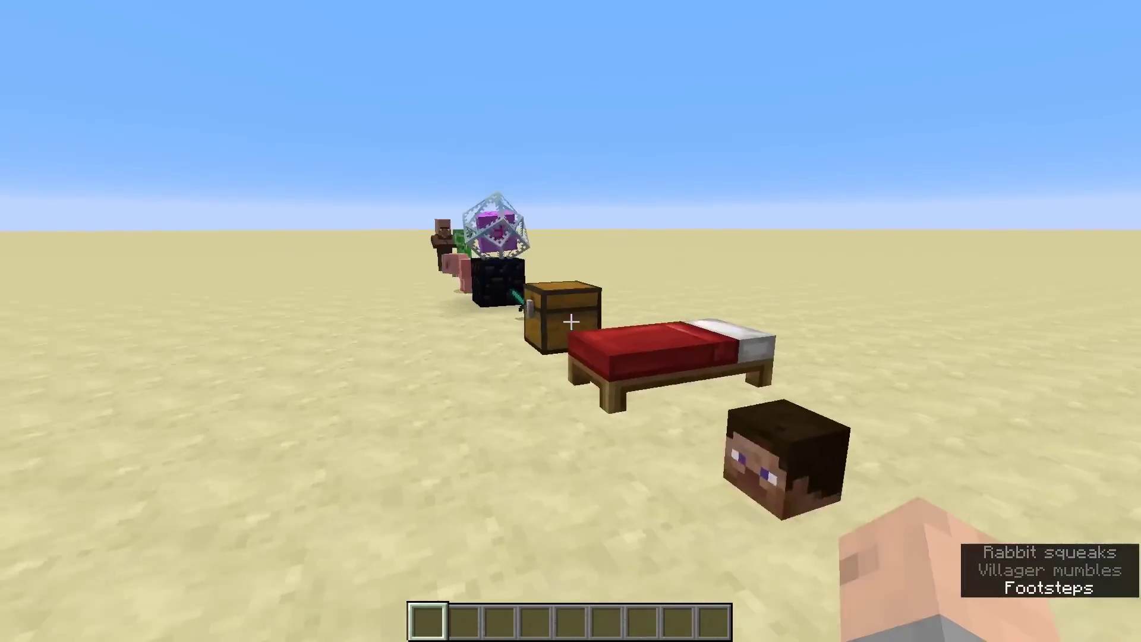
pyautogui.press('w')
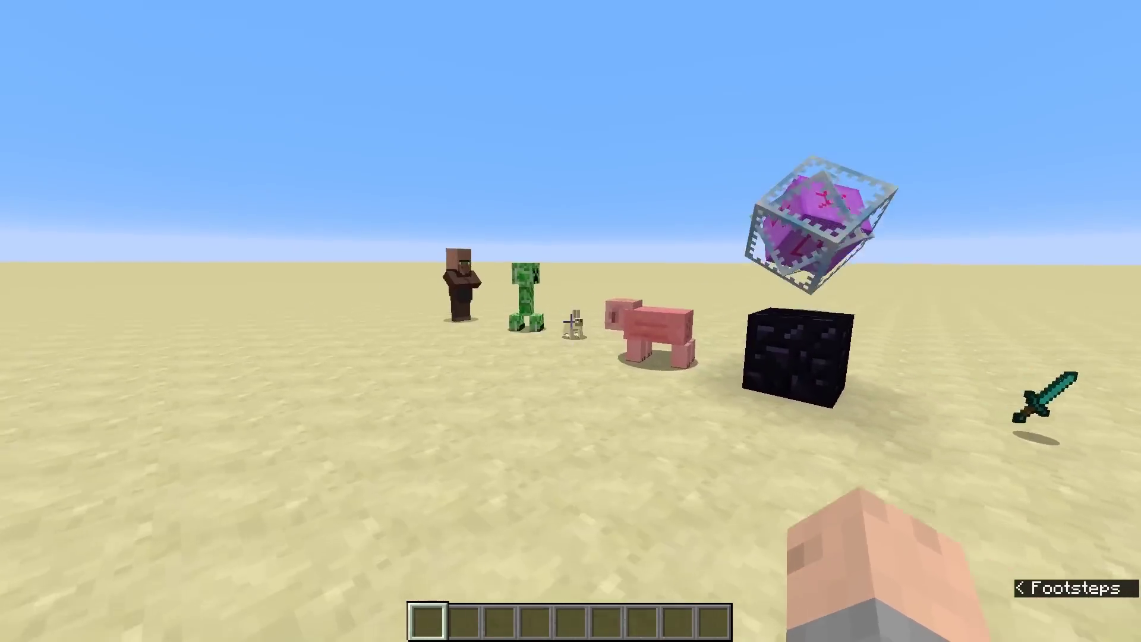
pyautogui.press('s')
pyautogui.press('a')
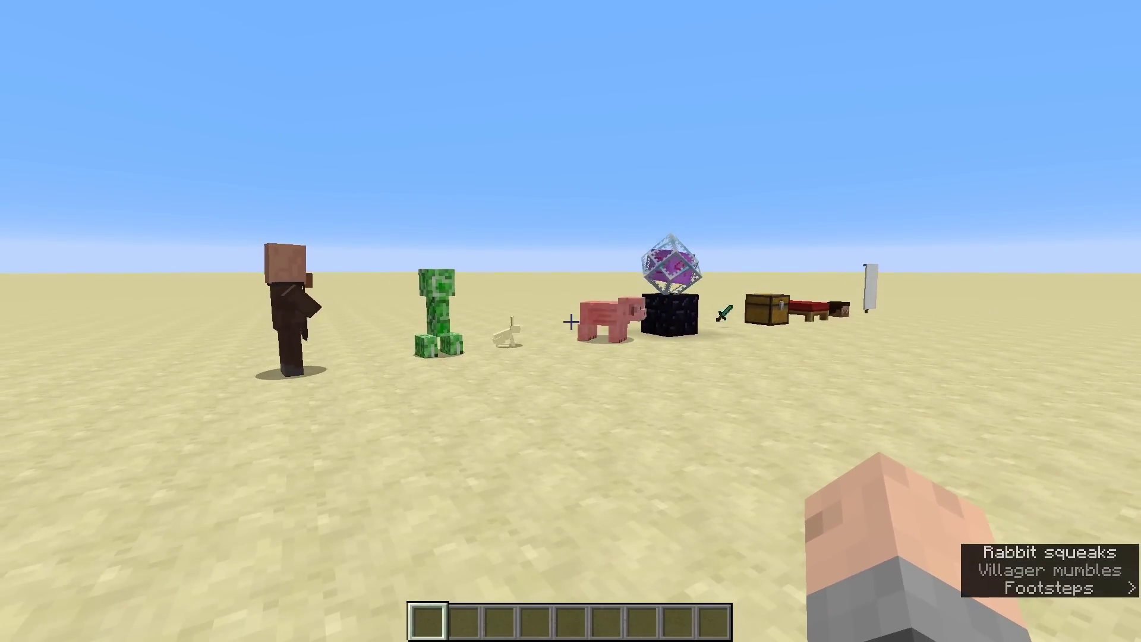
# Step: Leave the game world and open the PC (Java) world "a new world" in Universal Minecraft Editor
pyautogui.press('Escape')
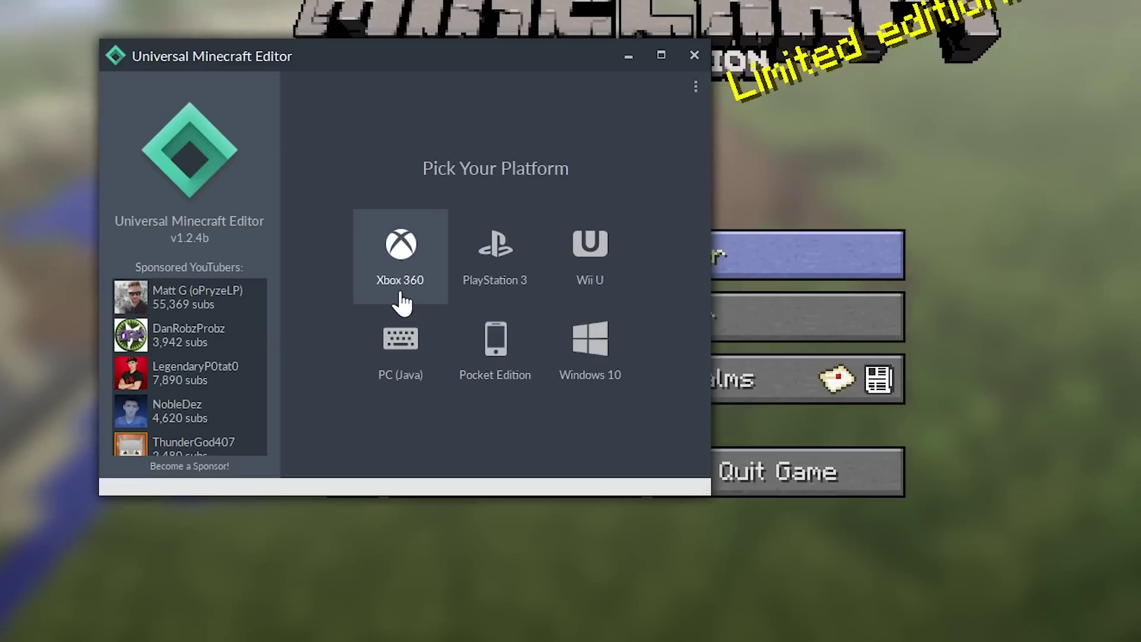
pyautogui.click(397, 389)
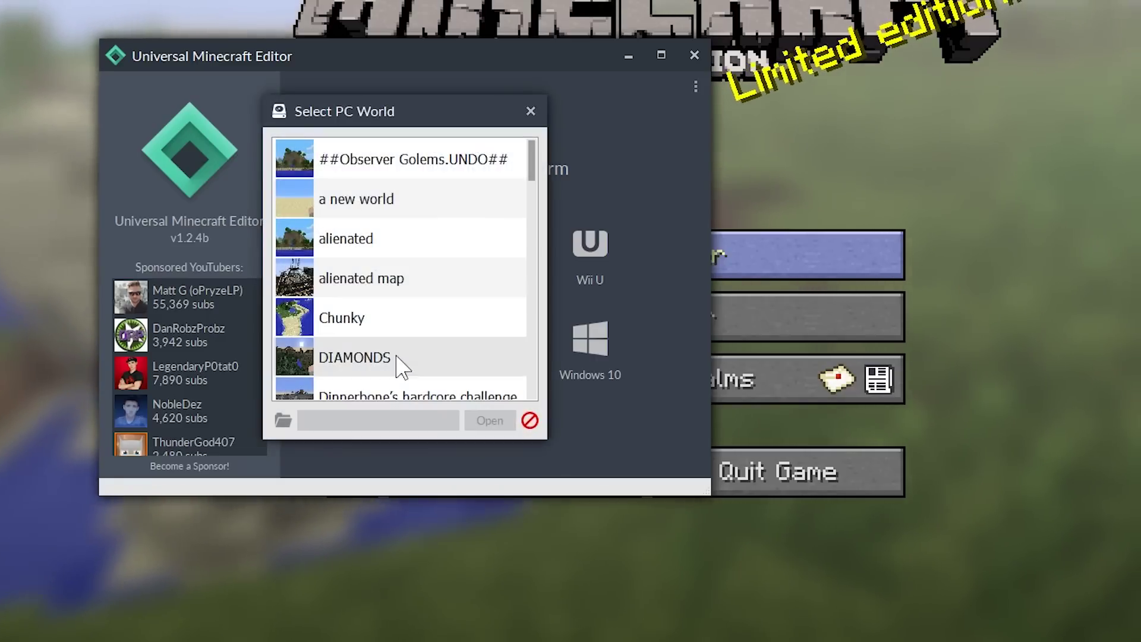
pyautogui.click(453, 202)
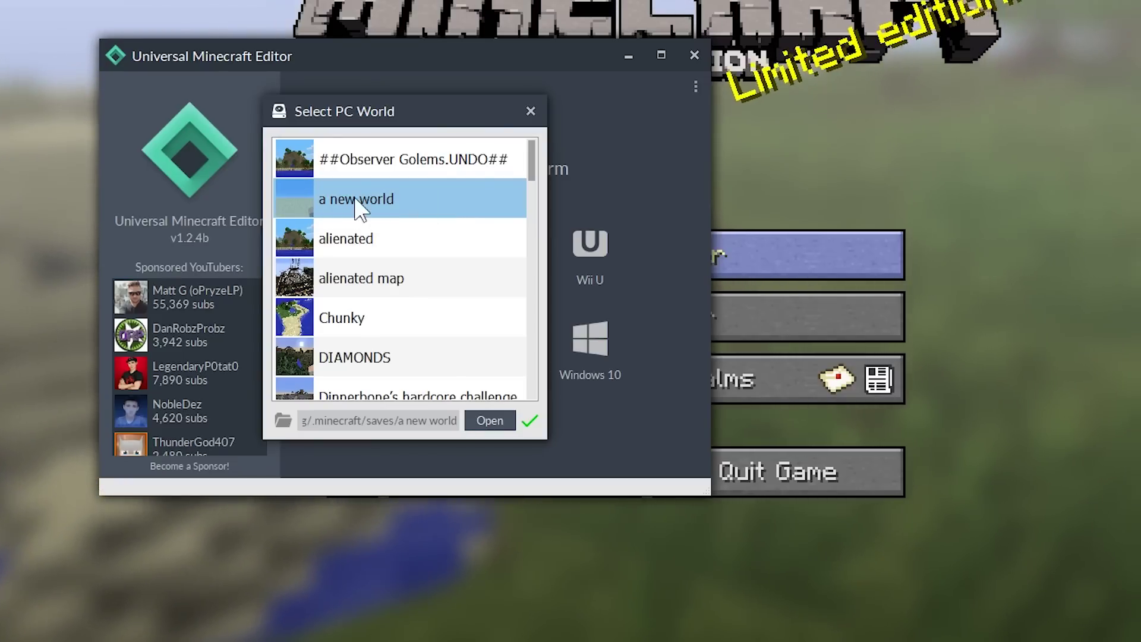
pyautogui.click(490, 420)
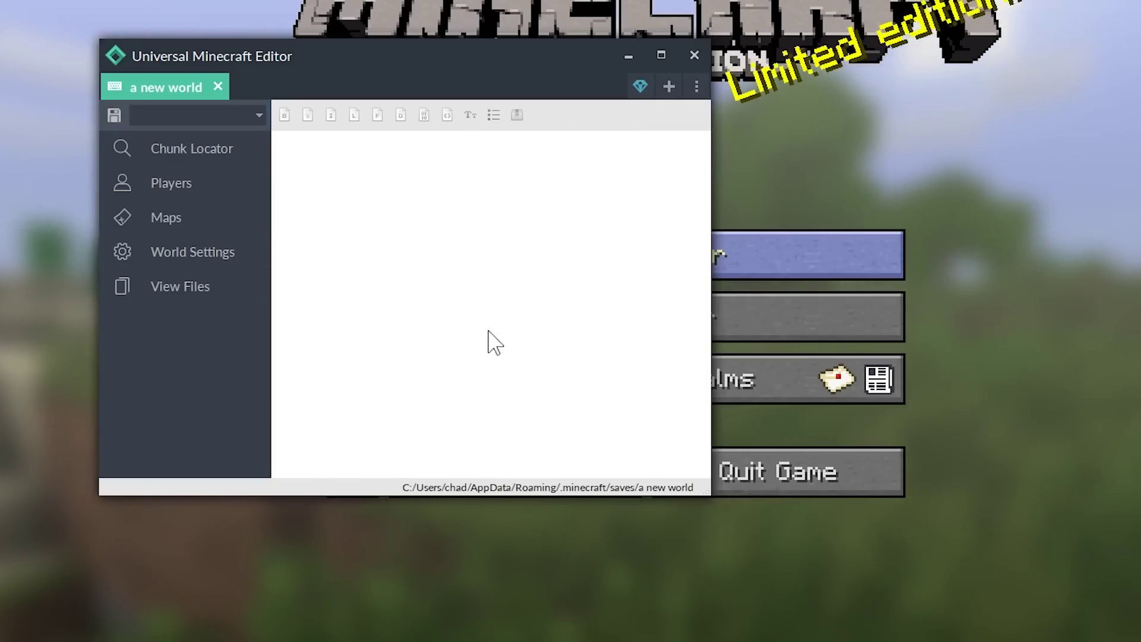
# Step: Look through the world's Chunk Locator, Players and View Files sections, closing the Chunk Locator after viewing
pyautogui.click(191, 155)
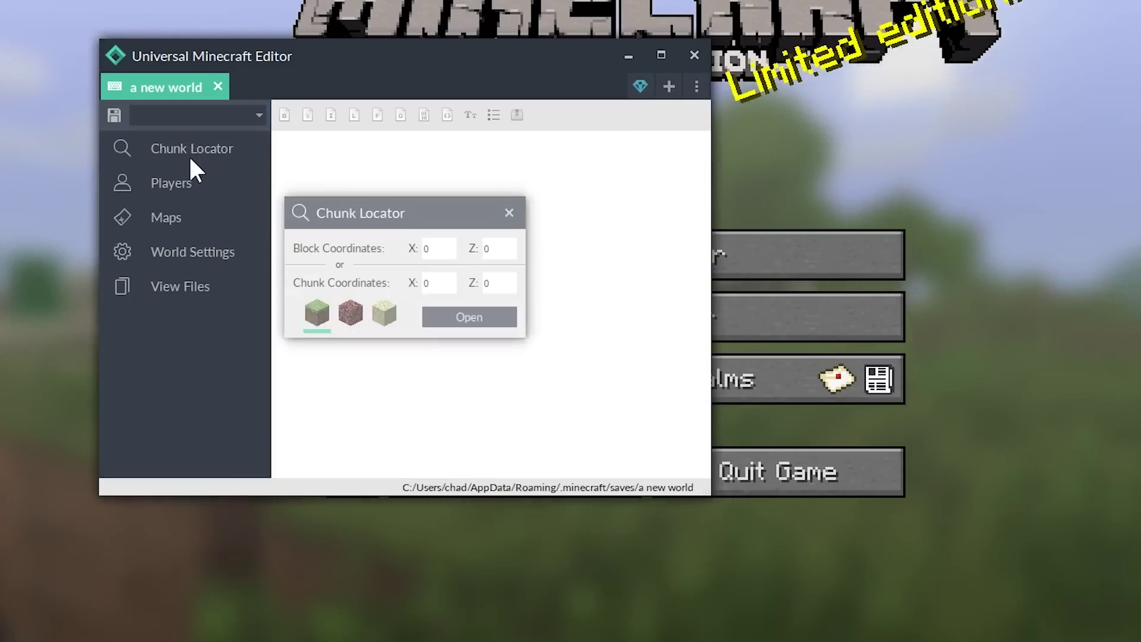
pyautogui.click(509, 213)
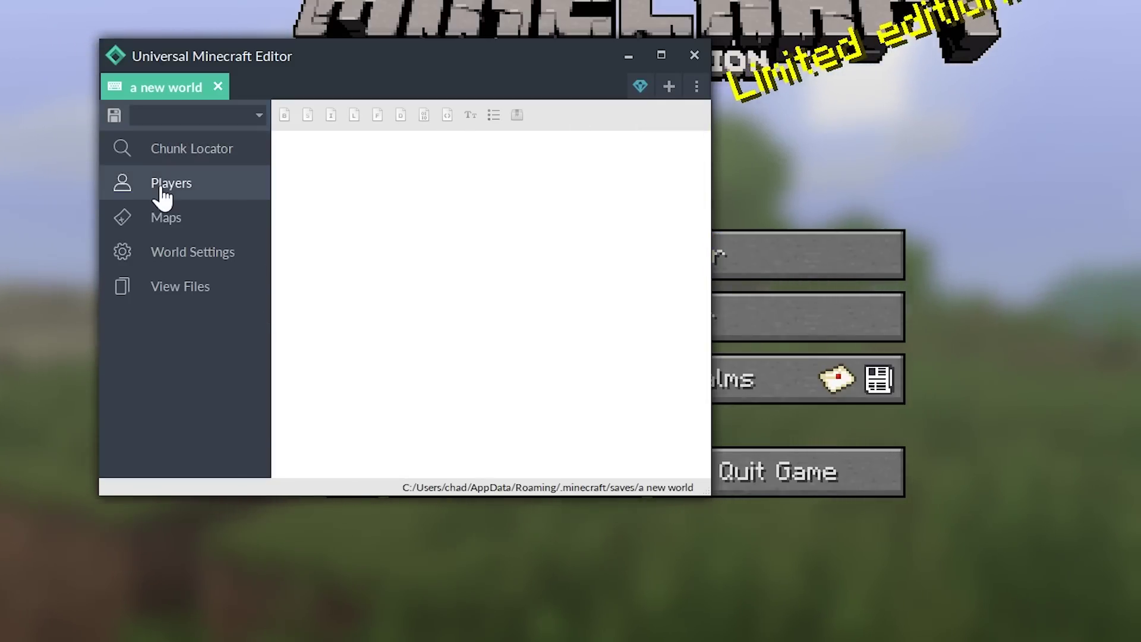
pyautogui.click(163, 187)
pyautogui.click(190, 208)
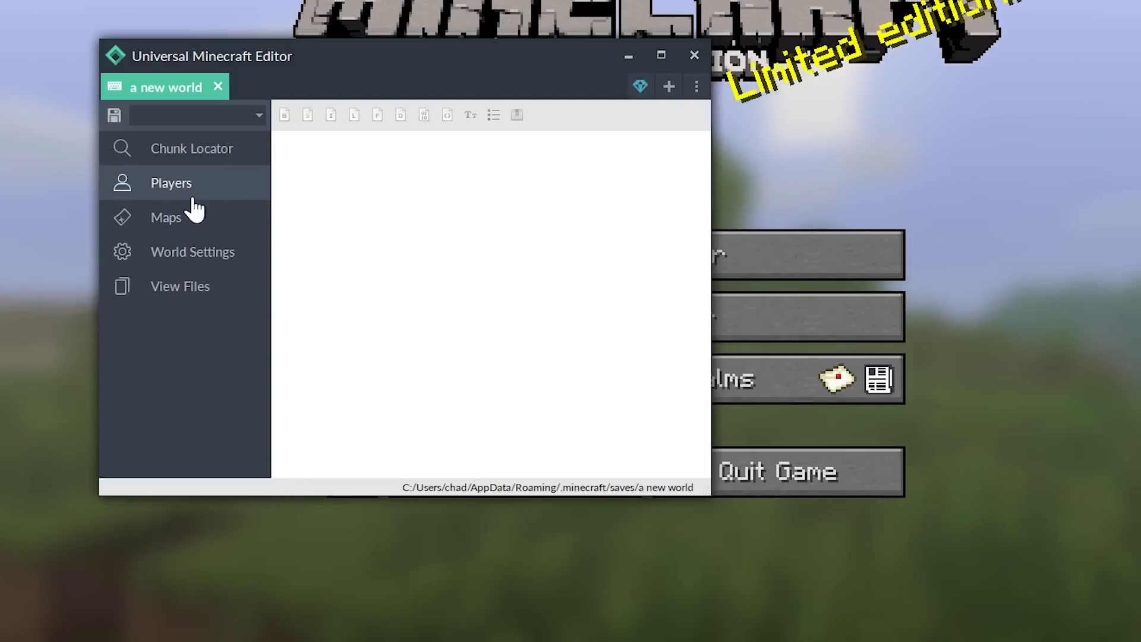
pyautogui.click(186, 291)
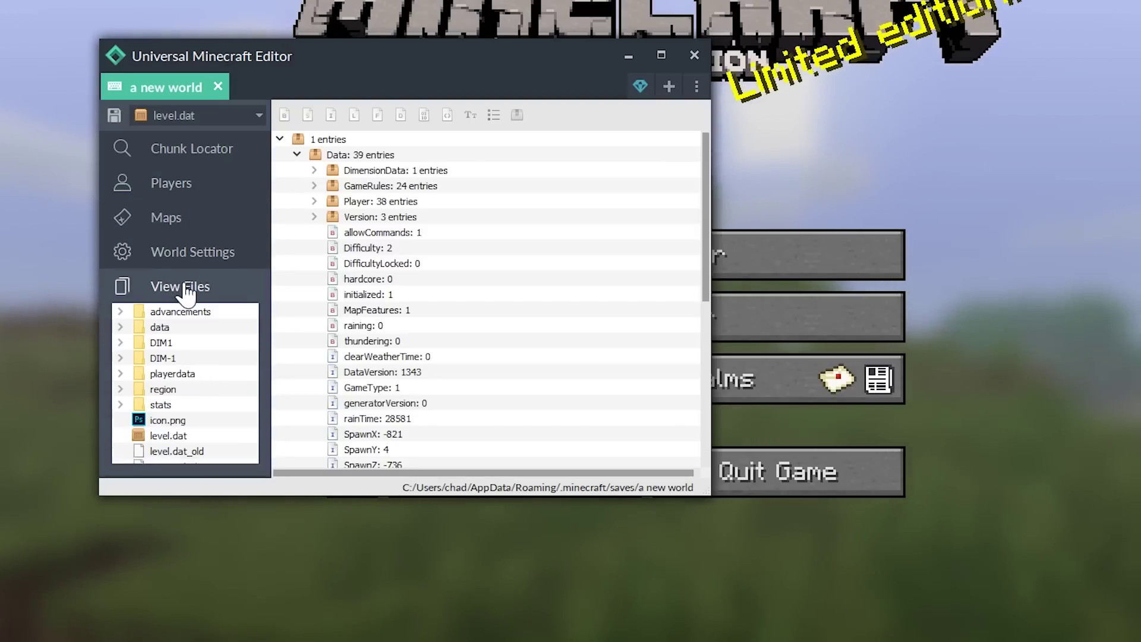
pyautogui.click(187, 149)
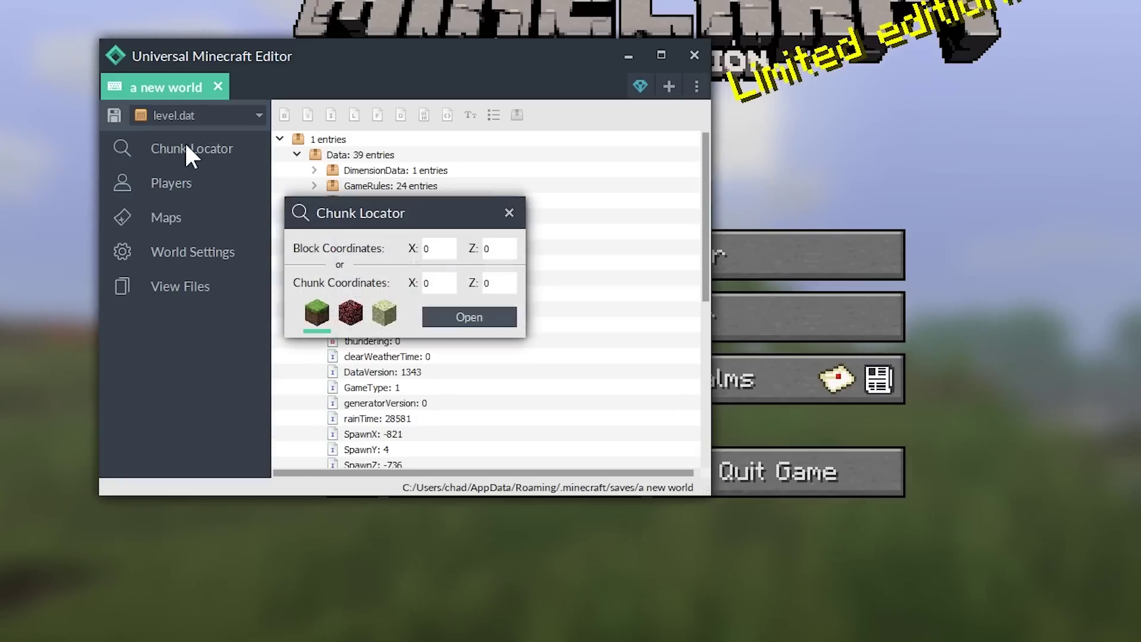
pyautogui.click(509, 213)
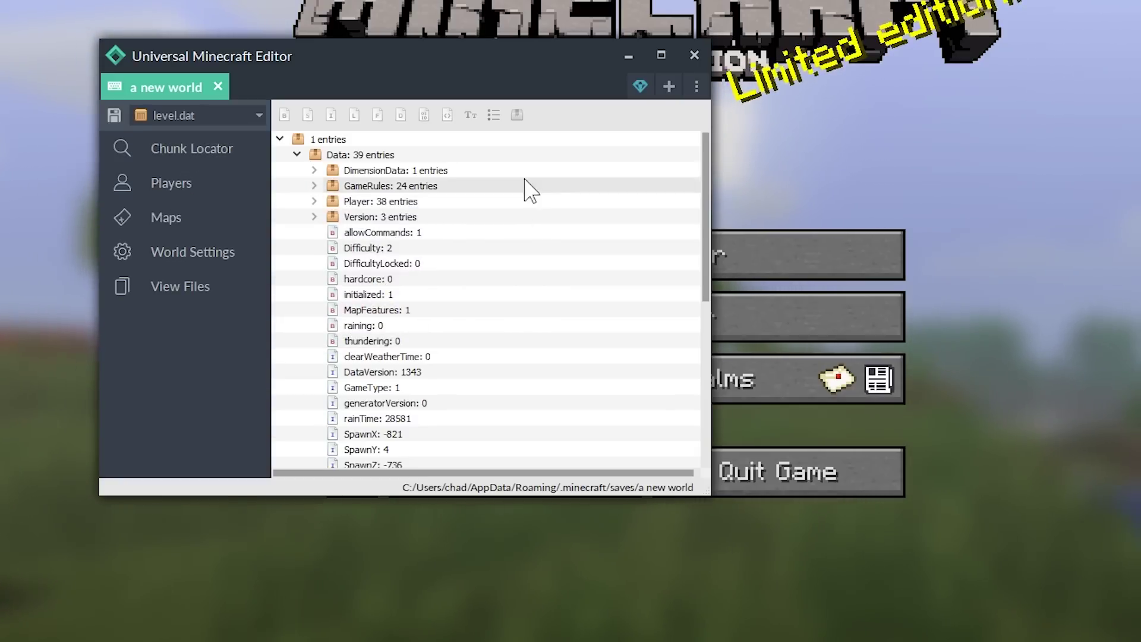
# Step: Open the Search in Chunks specialty mod and place its window beside the main editor window
pyautogui.click(640, 88)
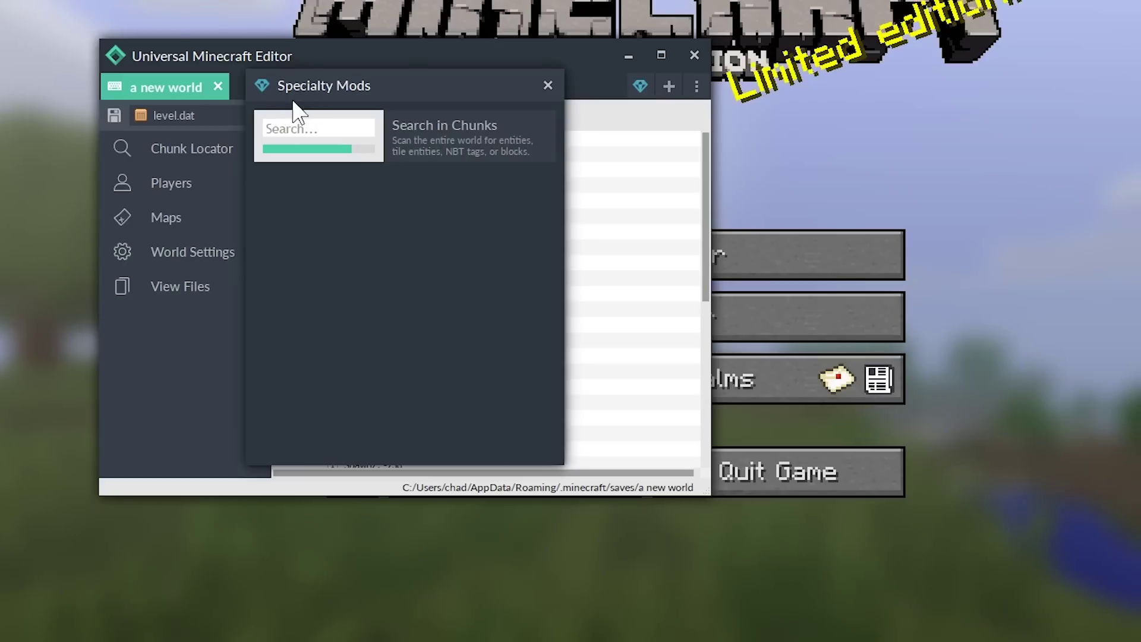
pyautogui.click(469, 165)
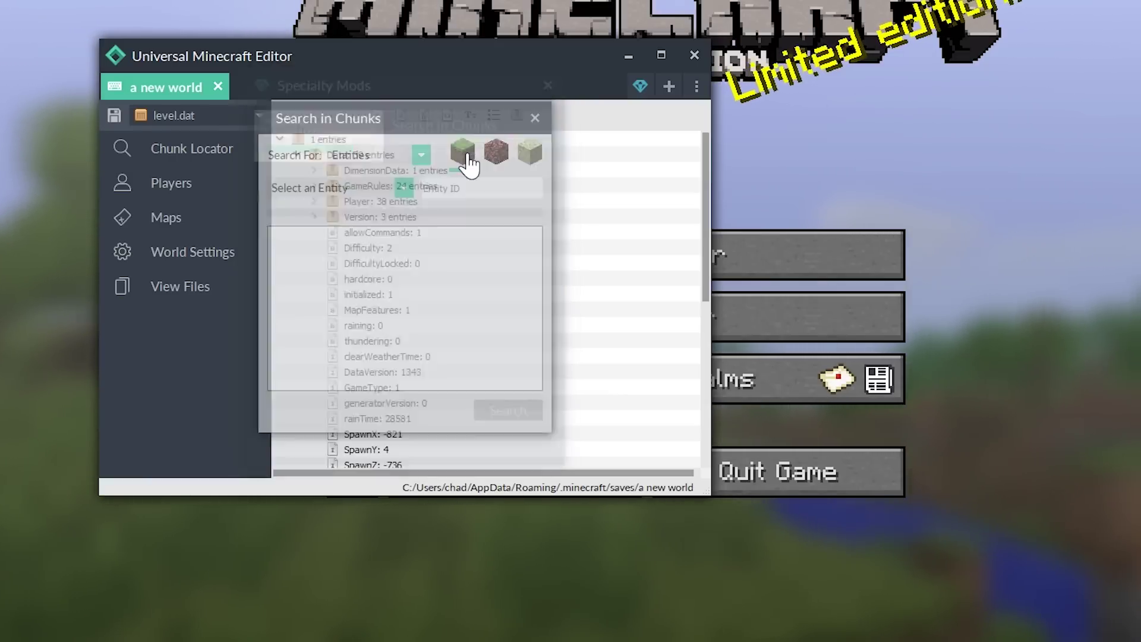
pyautogui.moveTo(384, 118); pyautogui.dragTo(842, 61)
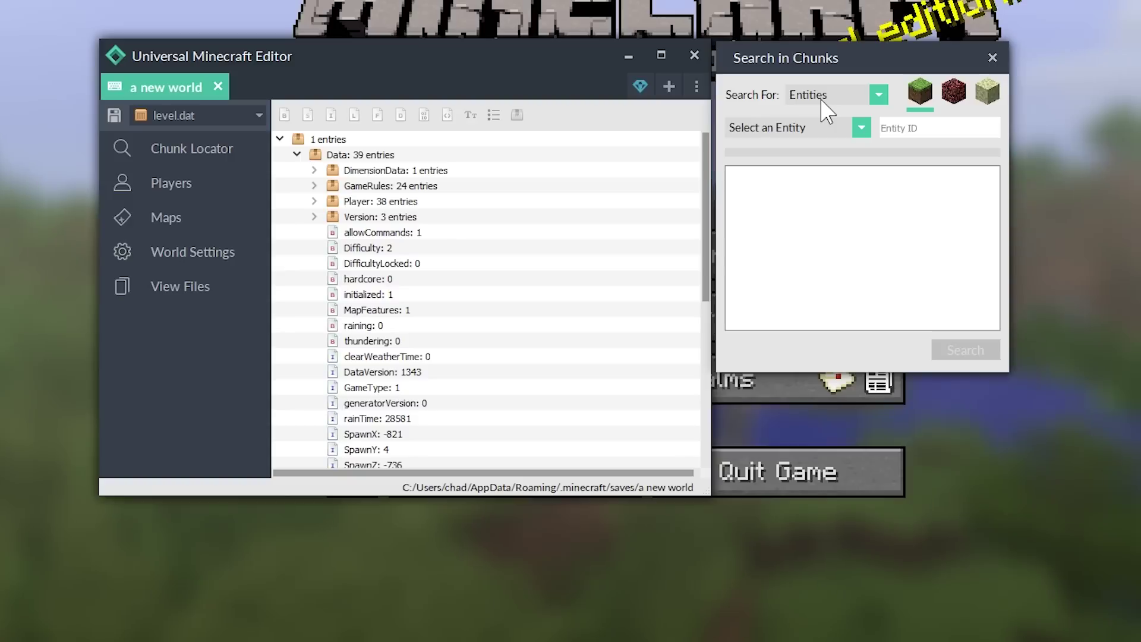
# Step: Look through the full list of entities that can be searched for, from top to Zombie Villager
pyautogui.click(823, 127)
pyautogui.scroll(-12, 832, 246)
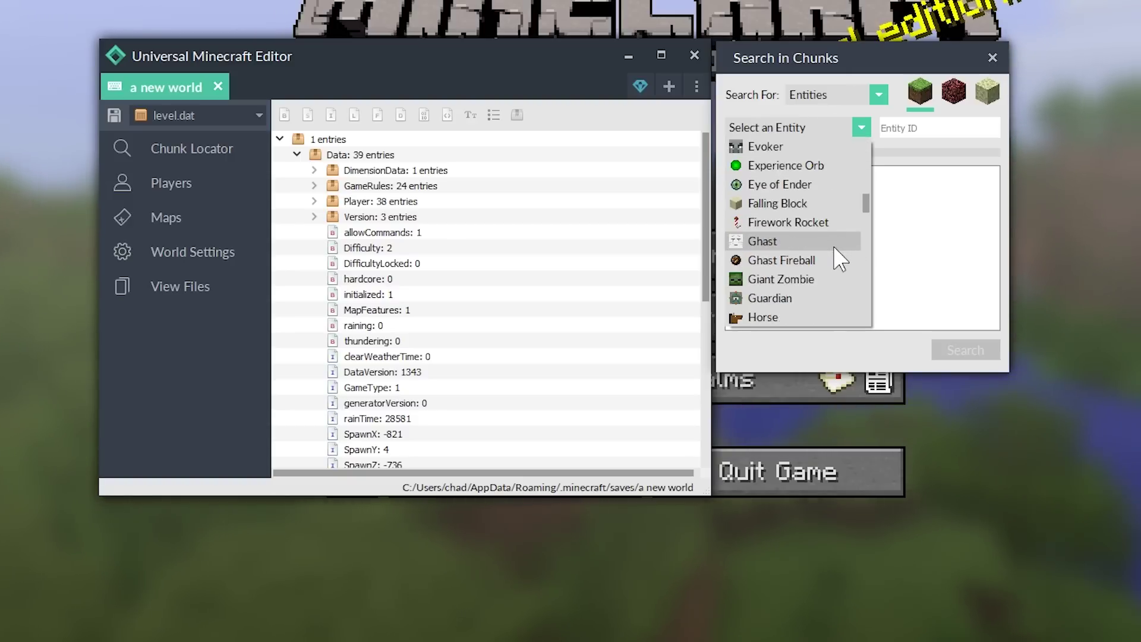
pyautogui.scroll(-14, 830, 248)
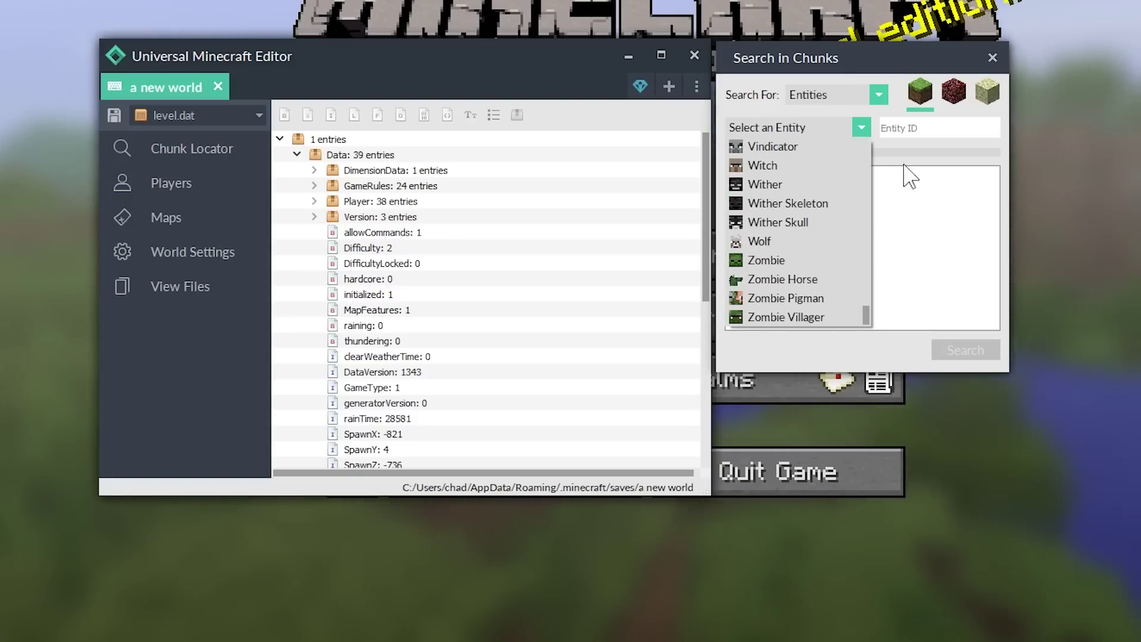
pyautogui.click(911, 130)
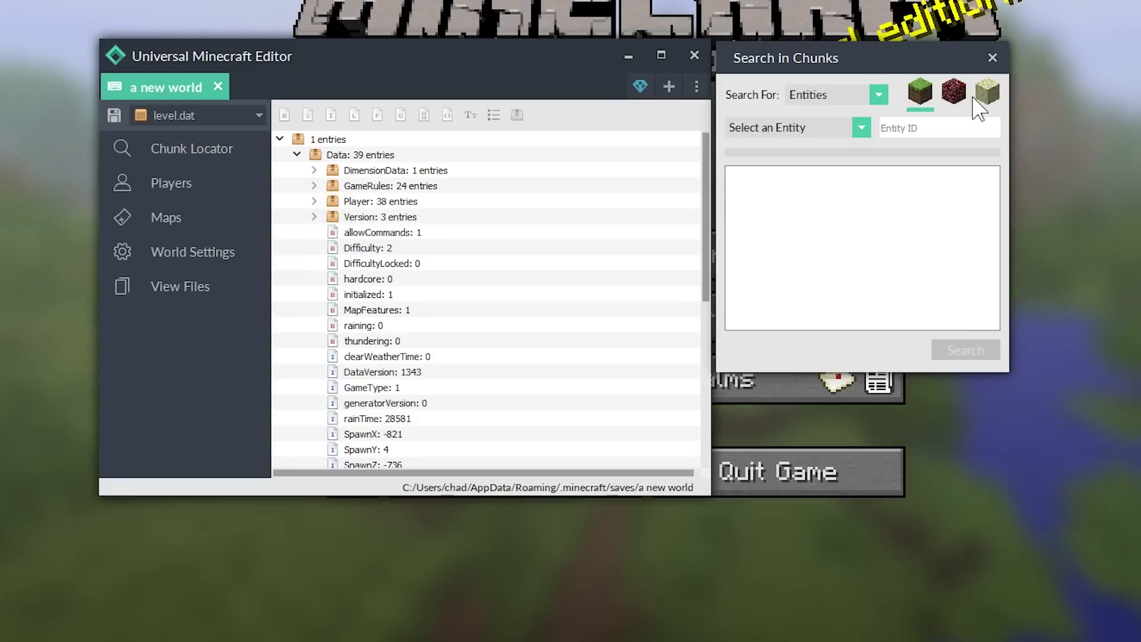
# Step: Set the search type to Tile Entities and look through the list of tile entities
pyautogui.click(882, 94)
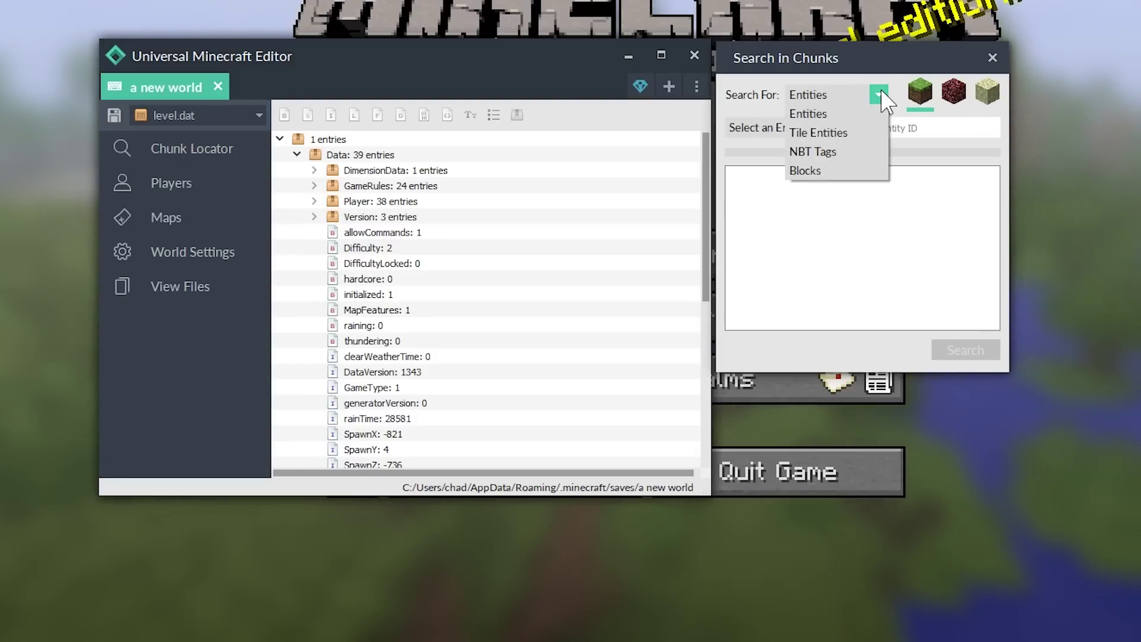
pyautogui.click(857, 132)
pyautogui.click(857, 132)
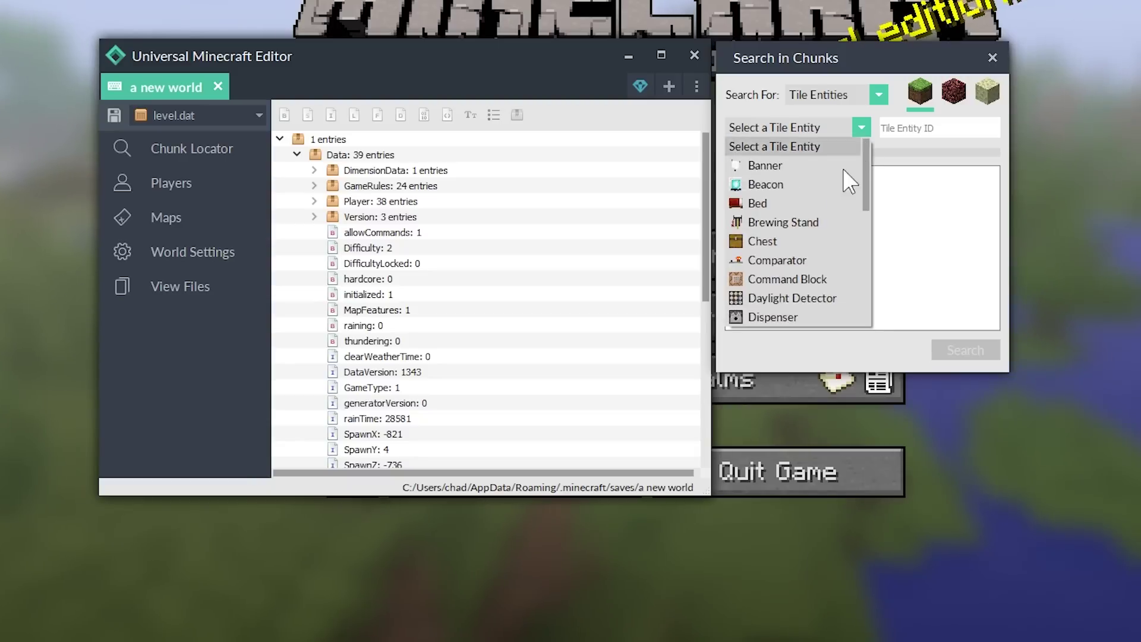
pyautogui.scroll(-4, 802, 292)
pyautogui.scroll(4, 811, 268)
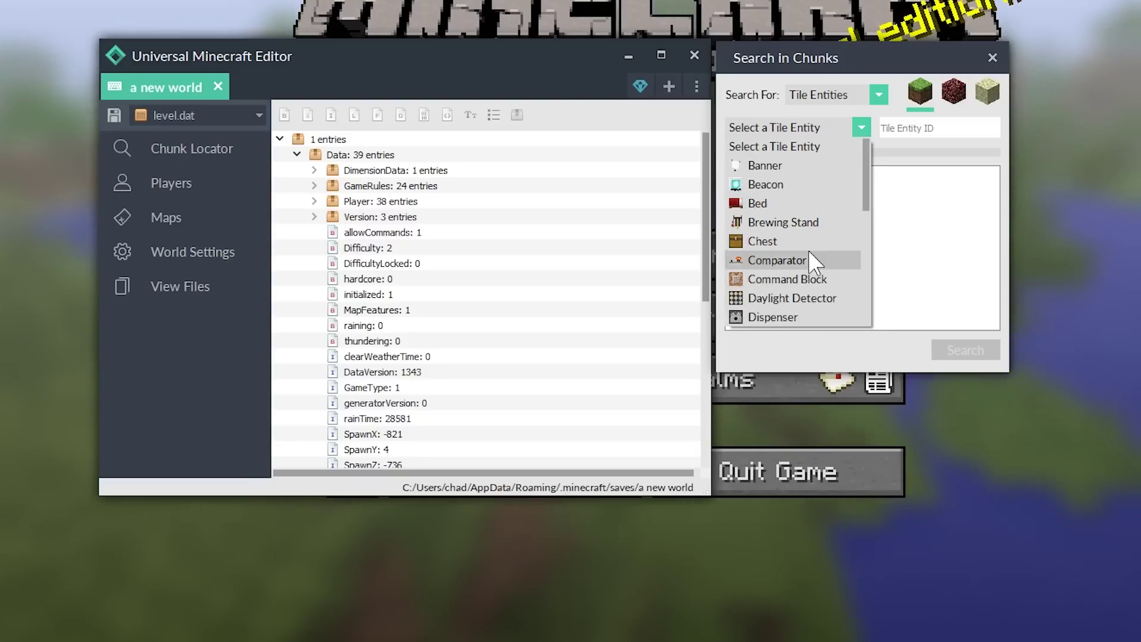
# Step: Look at the search fields offered for NBT Tags and for Blocks
pyautogui.click(878, 93)
pyautogui.click(839, 154)
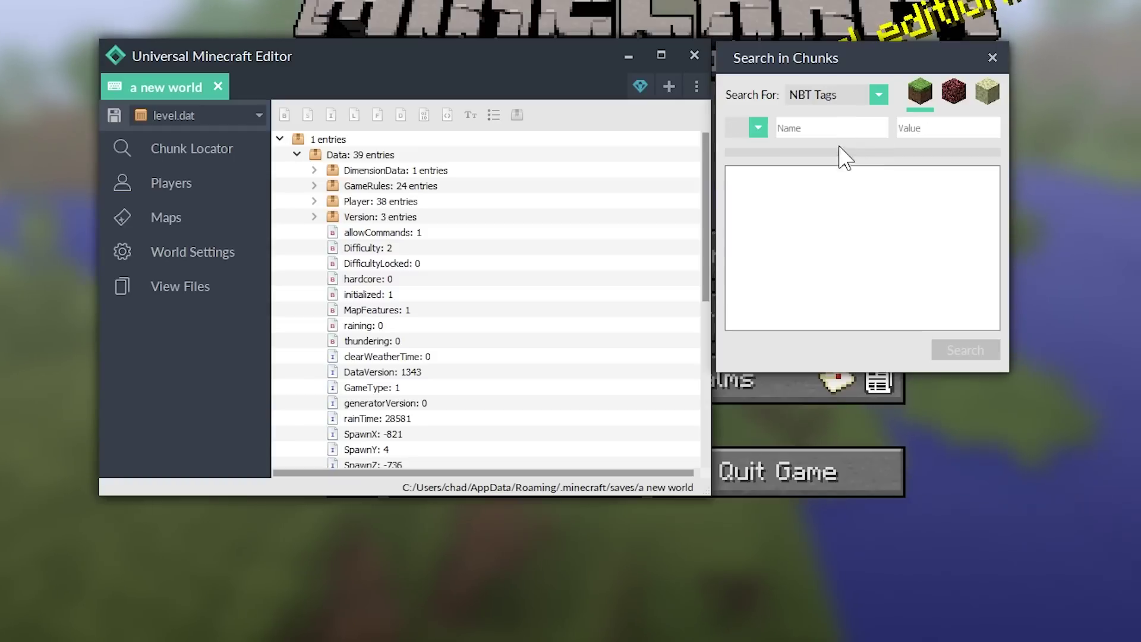
pyautogui.click(879, 93)
pyautogui.click(831, 171)
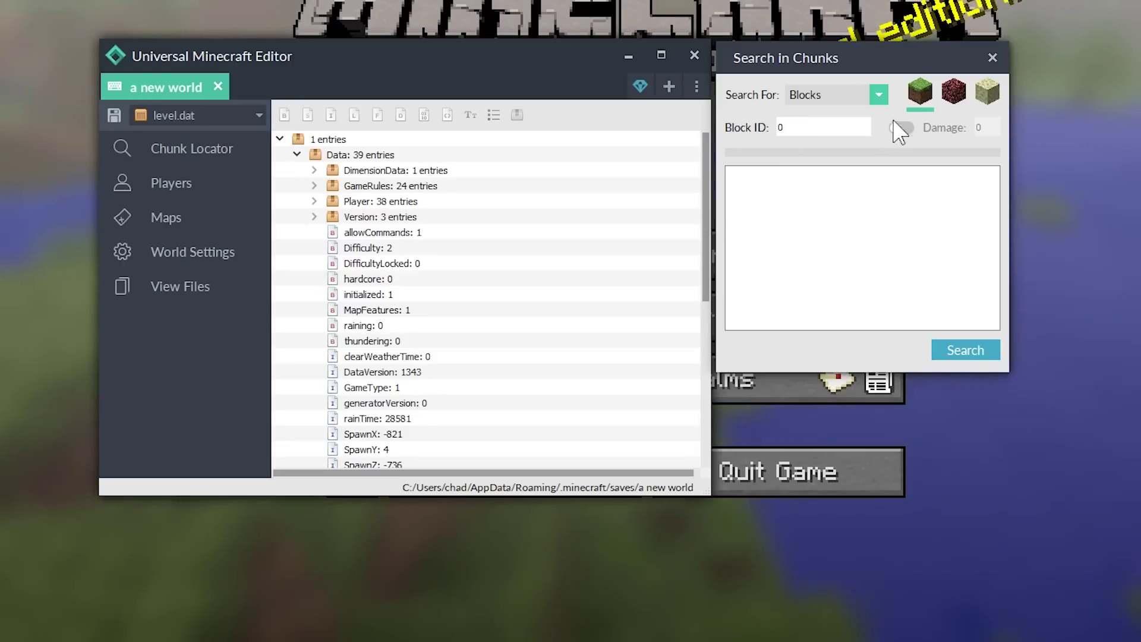
# Step: Compare the Entities and Tile Entities search types again
pyautogui.click(831, 98)
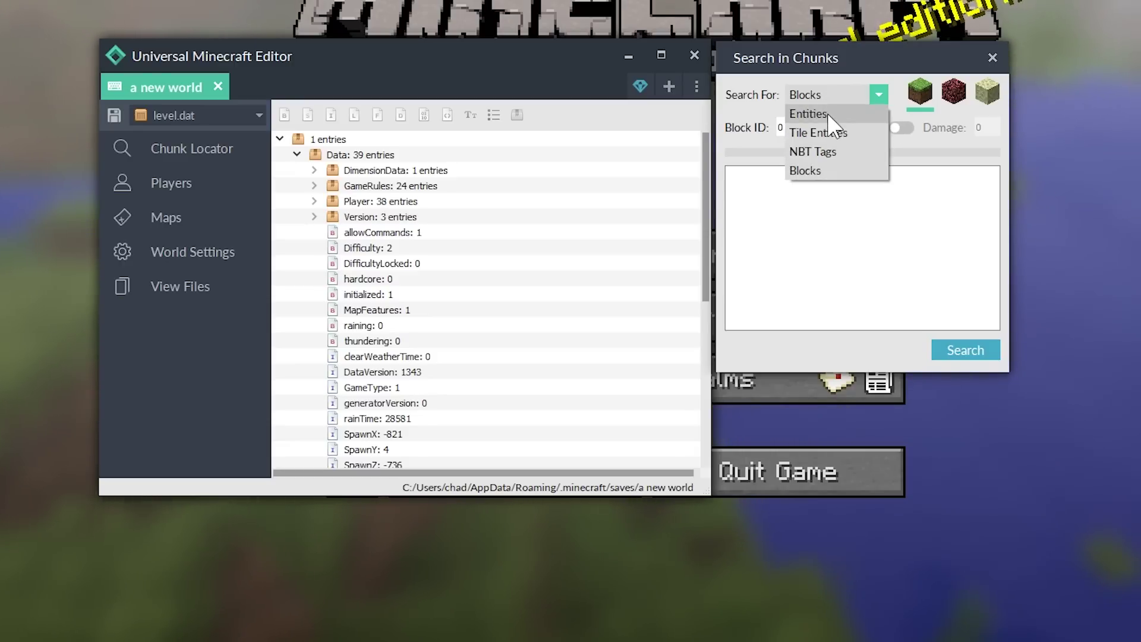
pyautogui.click(829, 114)
pyautogui.click(835, 110)
pyautogui.click(836, 121)
pyautogui.click(838, 103)
pyautogui.click(836, 132)
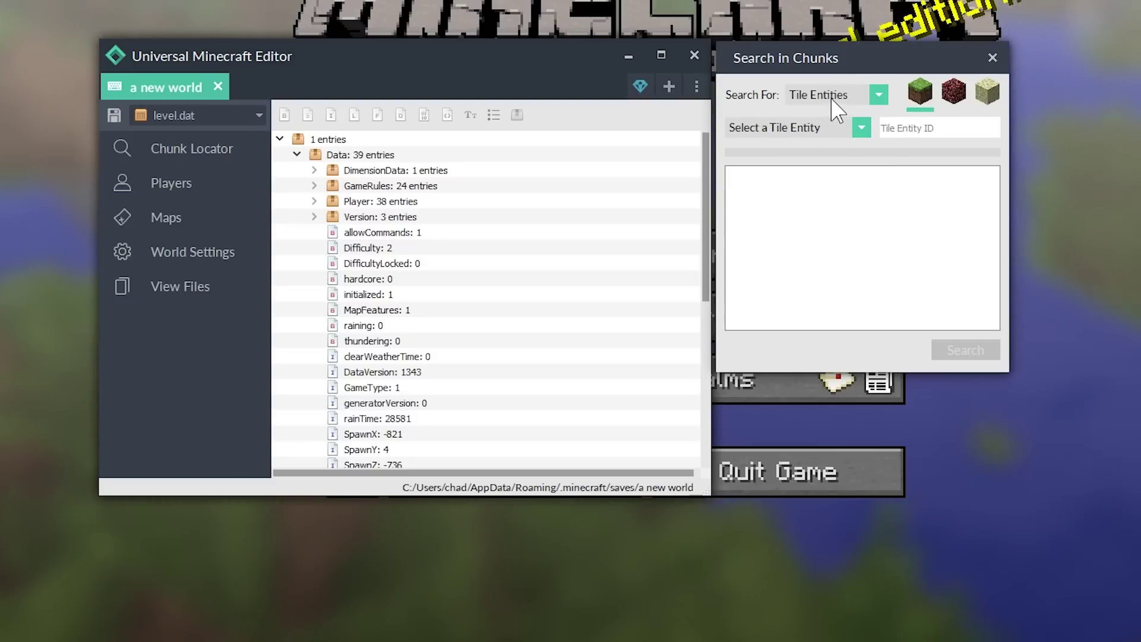
# Step: Search the Overworld of "a new world" for all entities and expand the results for Chunk [-1, 0]
pyautogui.click(831, 99)
pyautogui.click(855, 118)
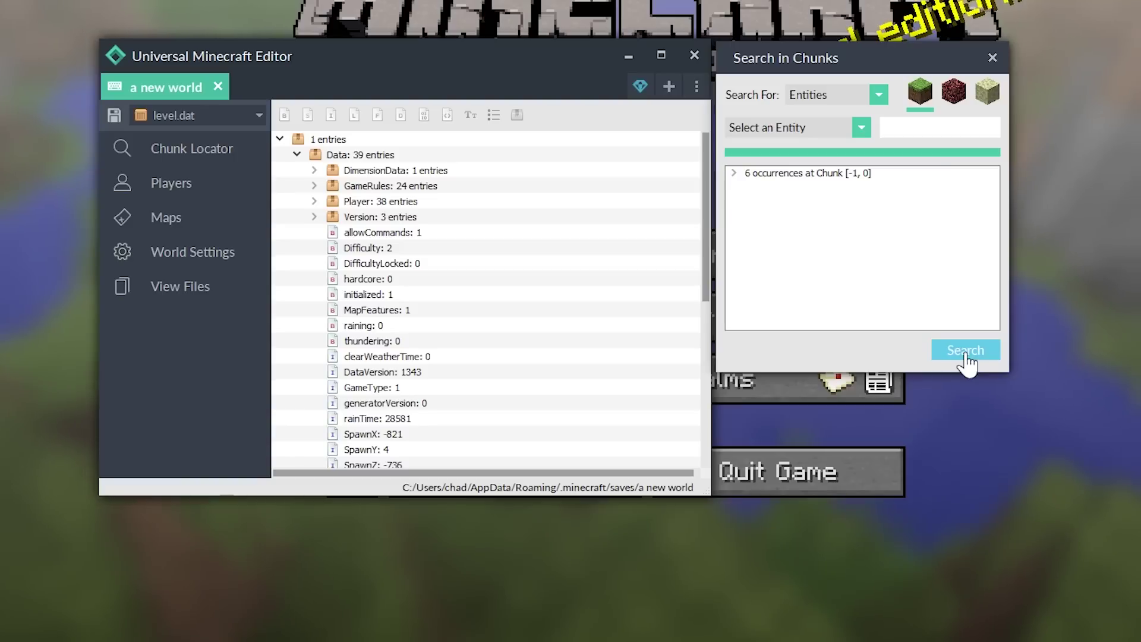
pyautogui.click(734, 173)
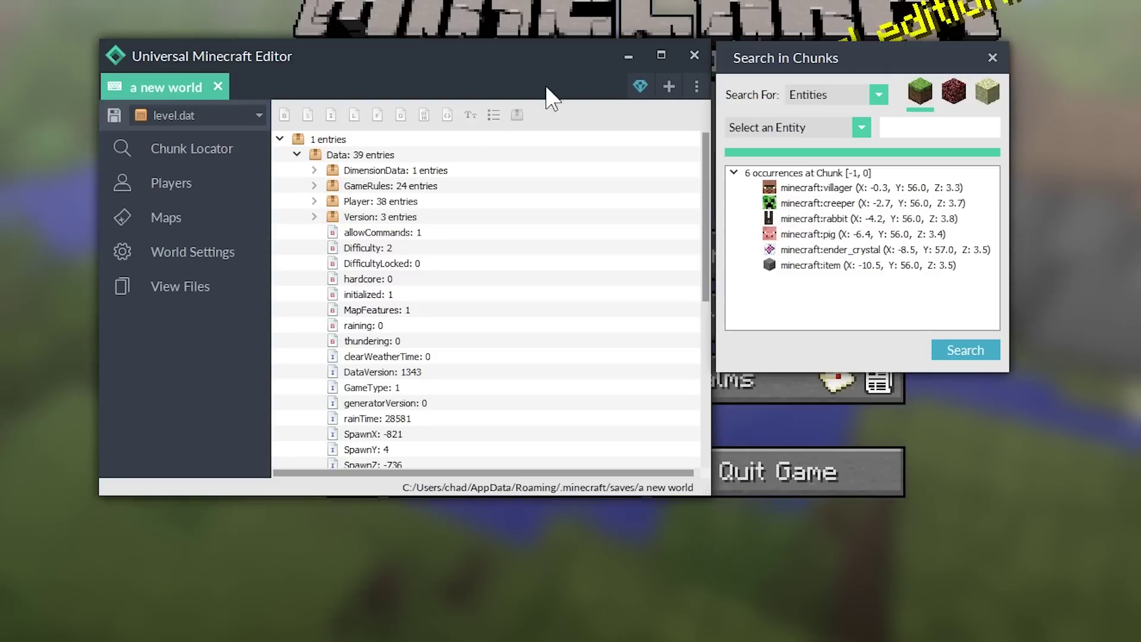
# Step: Open the PC (Java) world "Chunky" and place its Search in Chunks window beside the main editor window
pyautogui.click(670, 88)
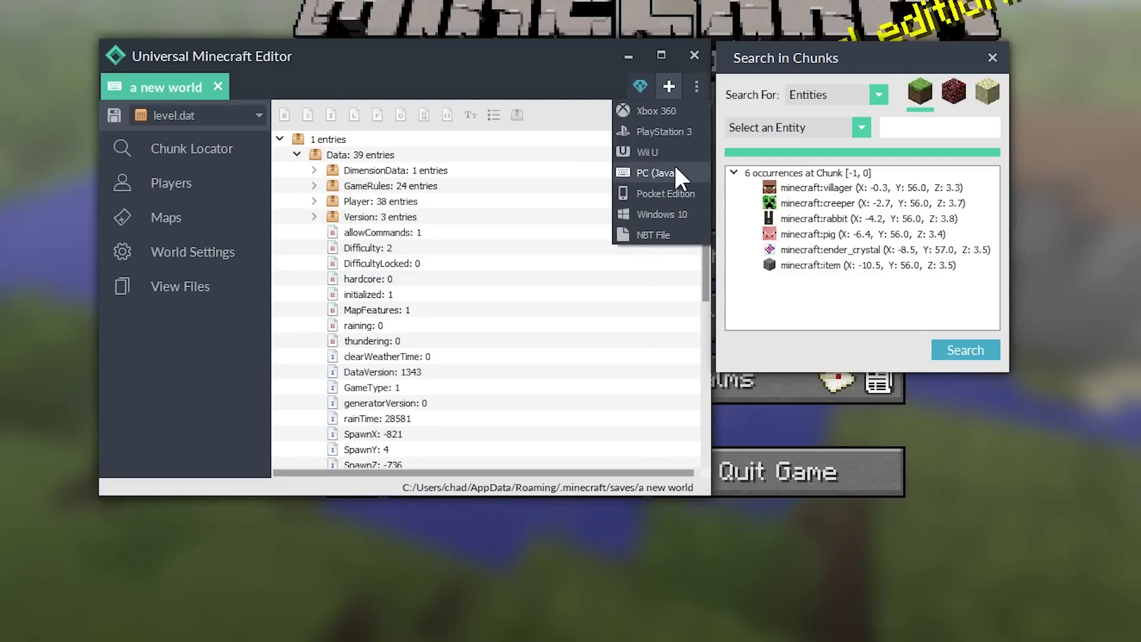
pyautogui.click(675, 173)
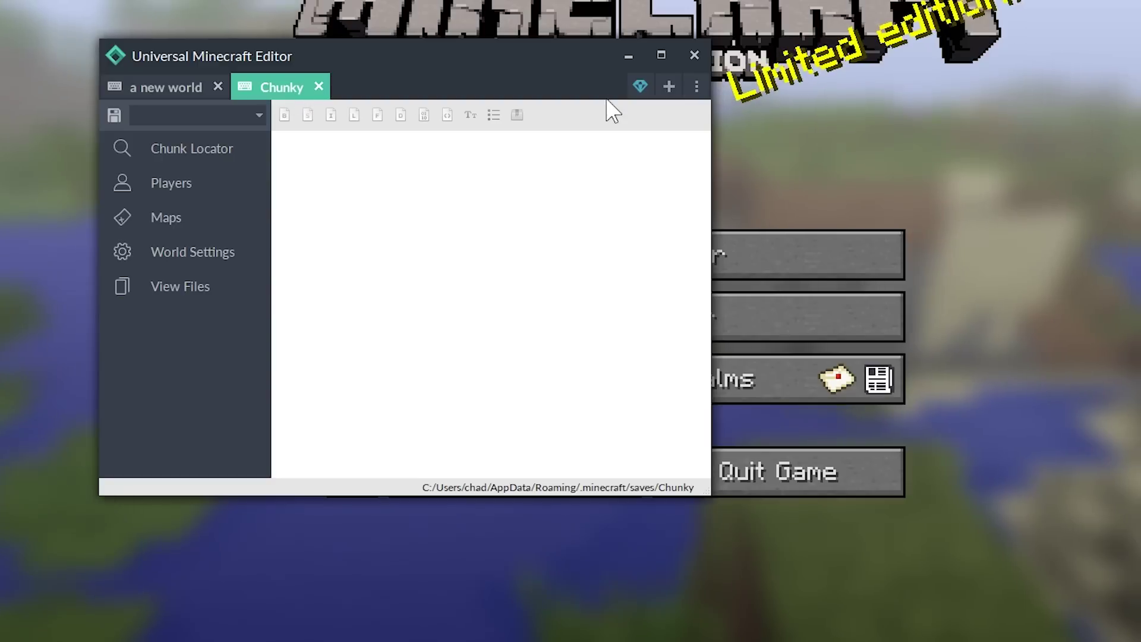
pyautogui.click(640, 87)
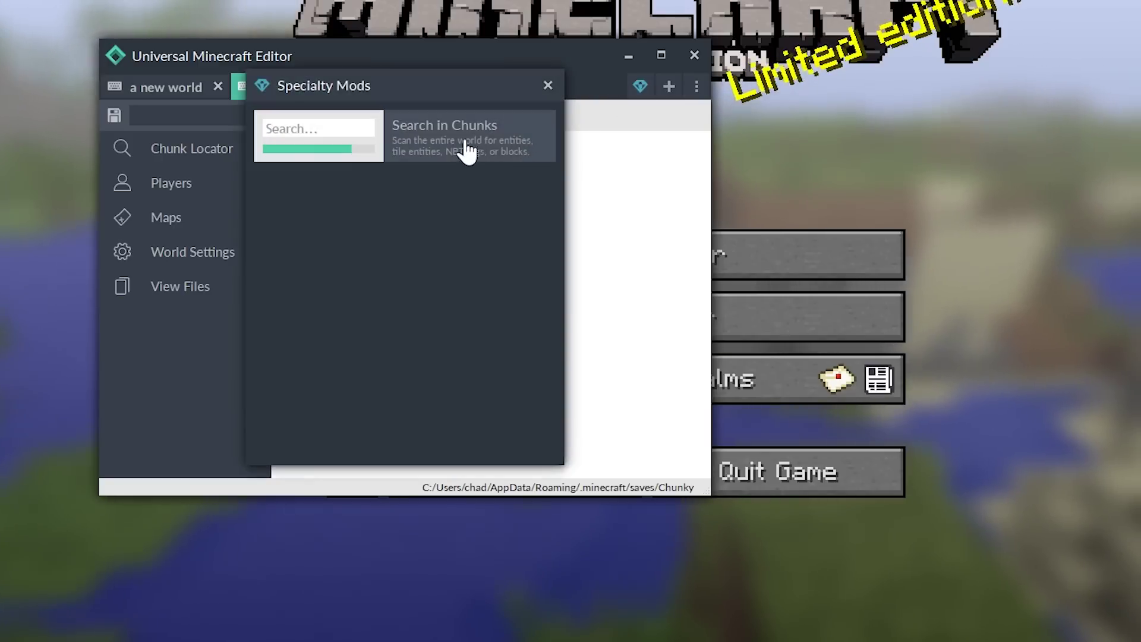
pyautogui.click(467, 152)
pyautogui.moveTo(428, 114); pyautogui.dragTo(906, 82)
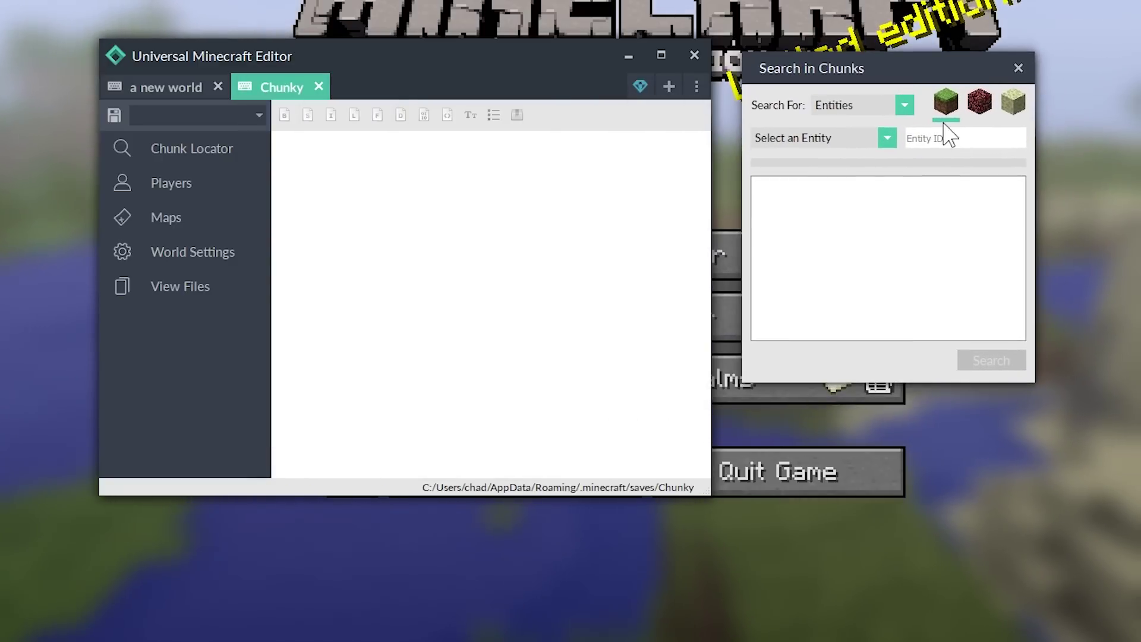
# Step: Search the Chunky world's Overworld for all entities and look through the list of chunks found
pyautogui.click(998, 367)
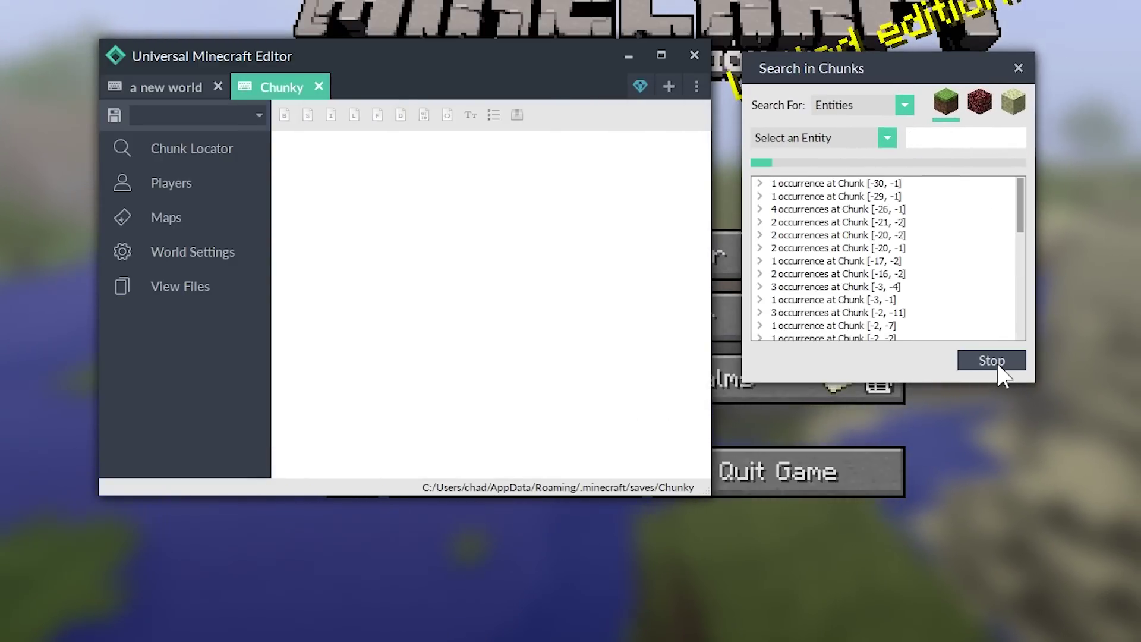
pyautogui.scroll(-10, 945, 279)
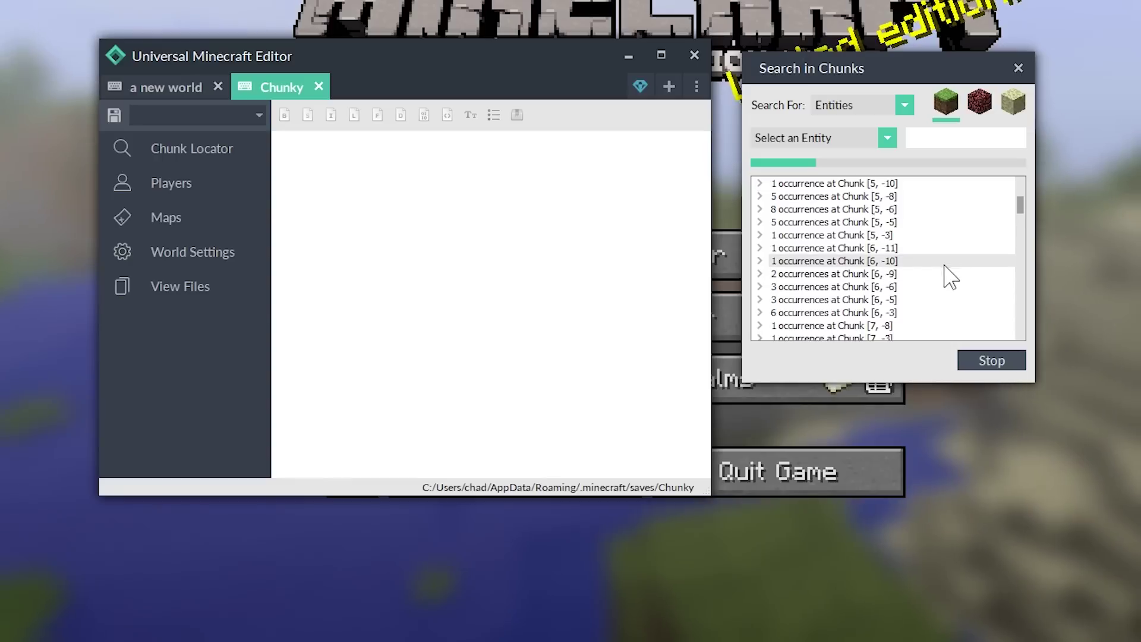
pyautogui.scroll(-10, 951, 275)
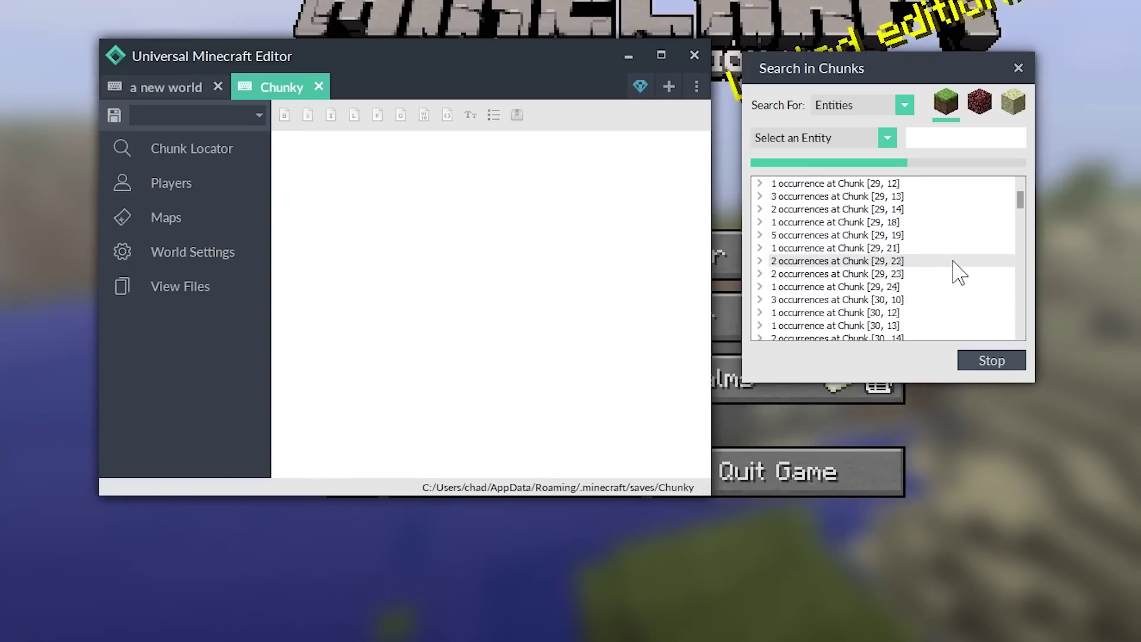
pyautogui.scroll(-10, 954, 280)
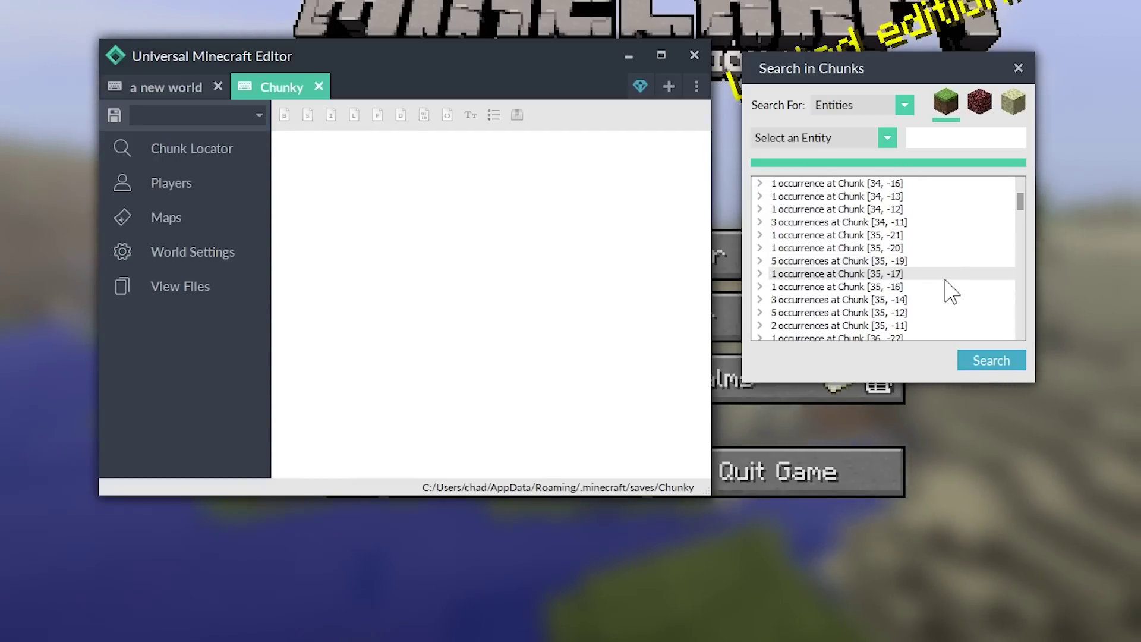
pyautogui.scroll(10, 896, 257)
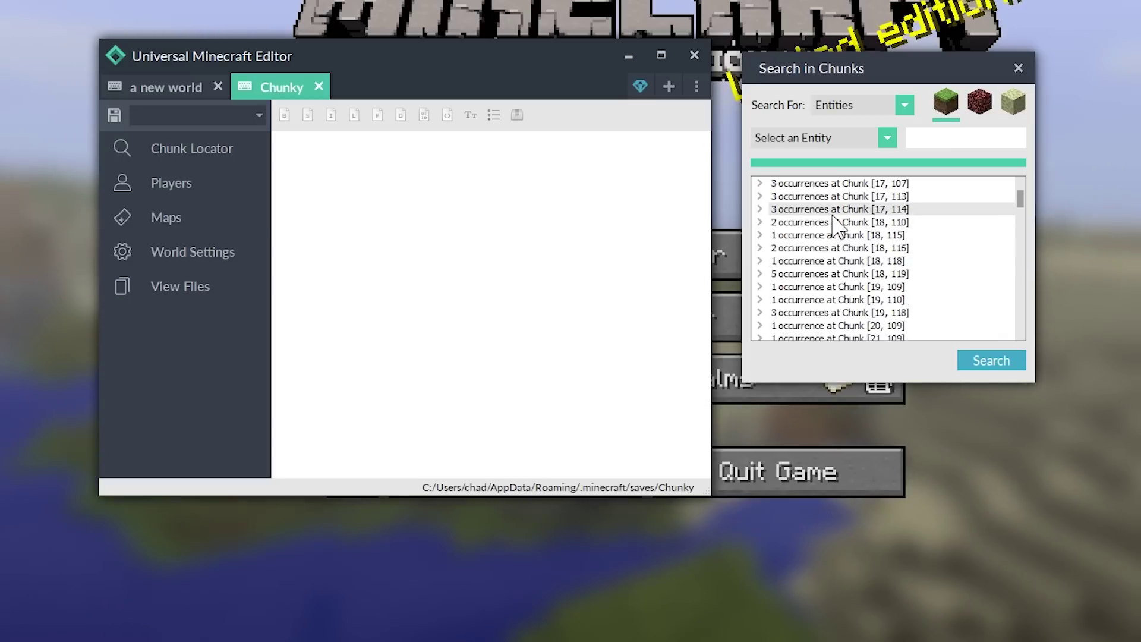
# Step: Examine the entities found in Chunk [17, 114], then load Chunk [15, 107] and select its second falling block
pyautogui.click(832, 215)
pyautogui.press('Right')
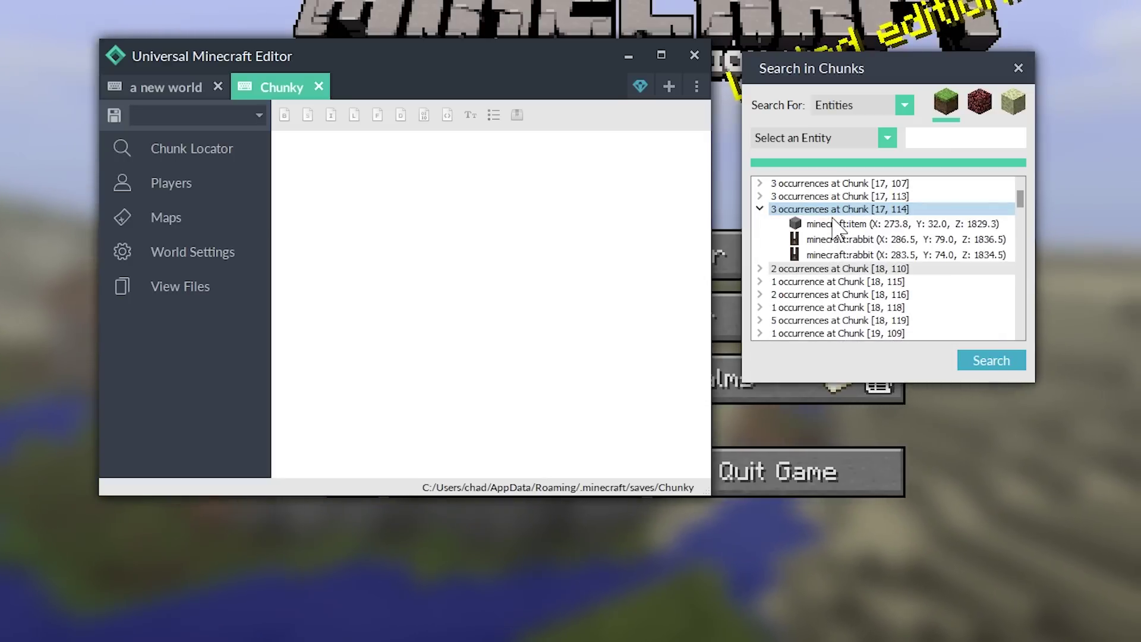
pyautogui.scroll(4, 838, 225)
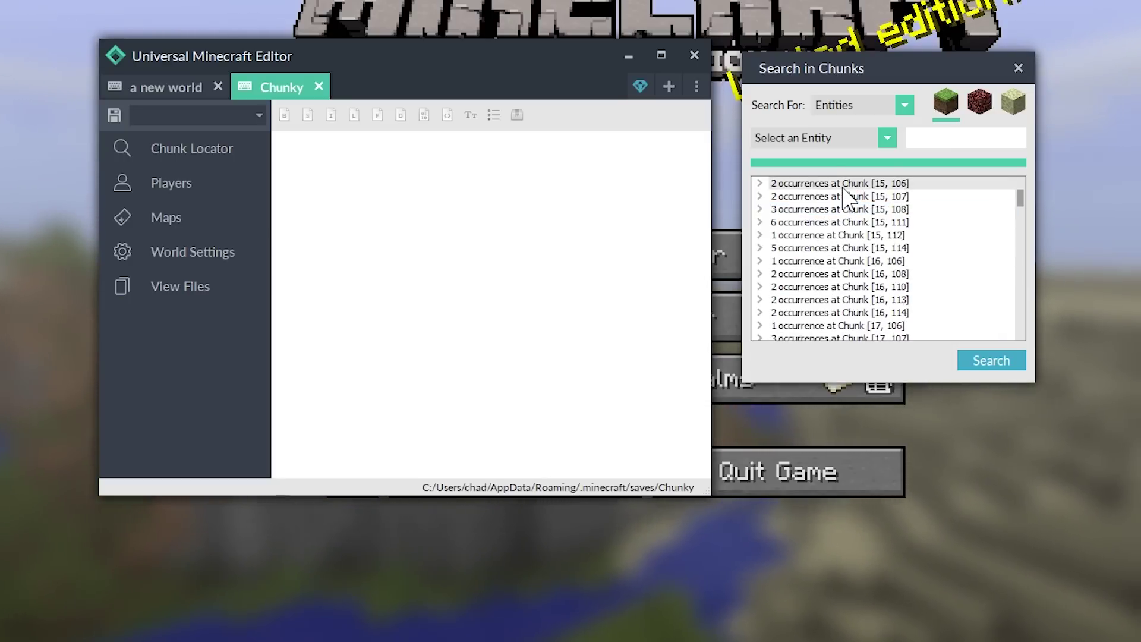
pyautogui.click(848, 196)
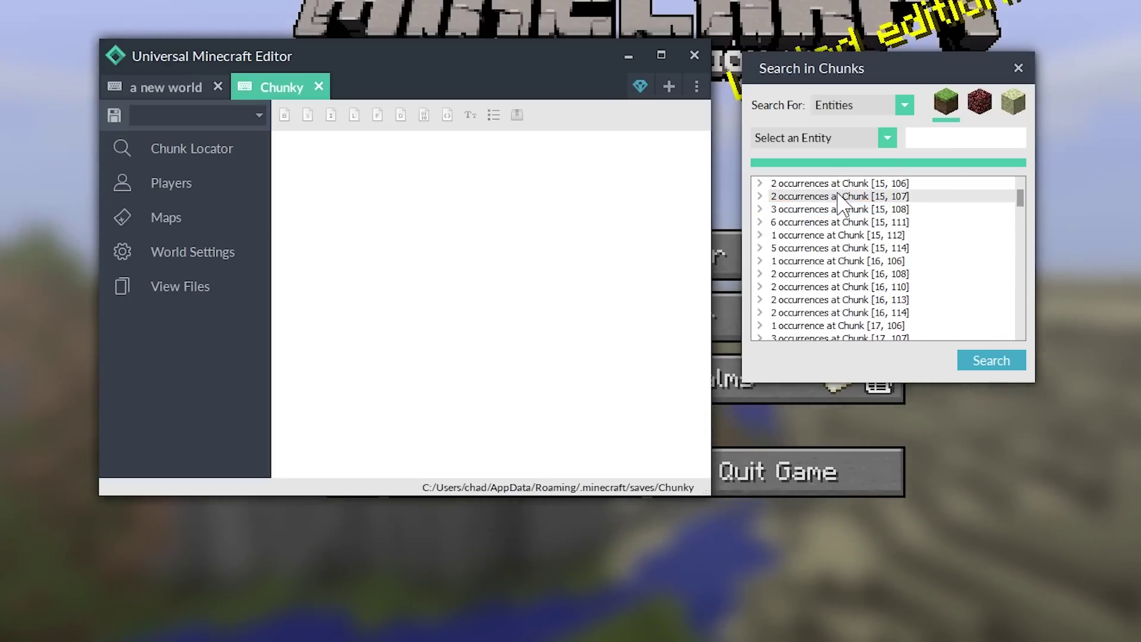
pyautogui.click(759, 196)
pyautogui.click(884, 227)
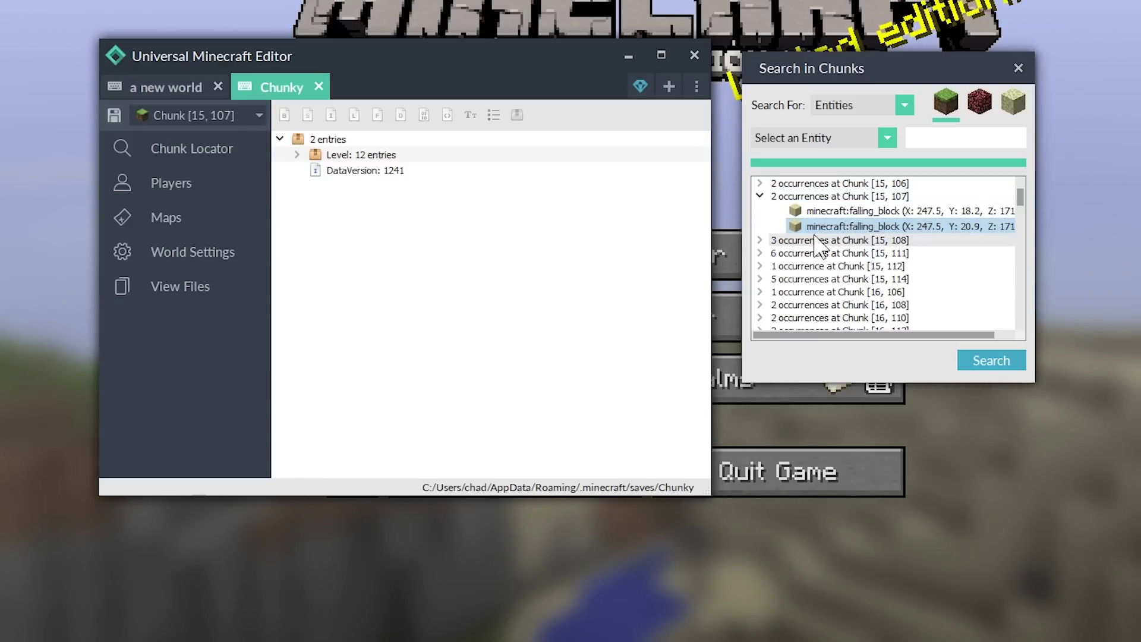
# Step: Search the Chunky world for entities with the ID "pig"
pyautogui.scroll(5, 866, 231)
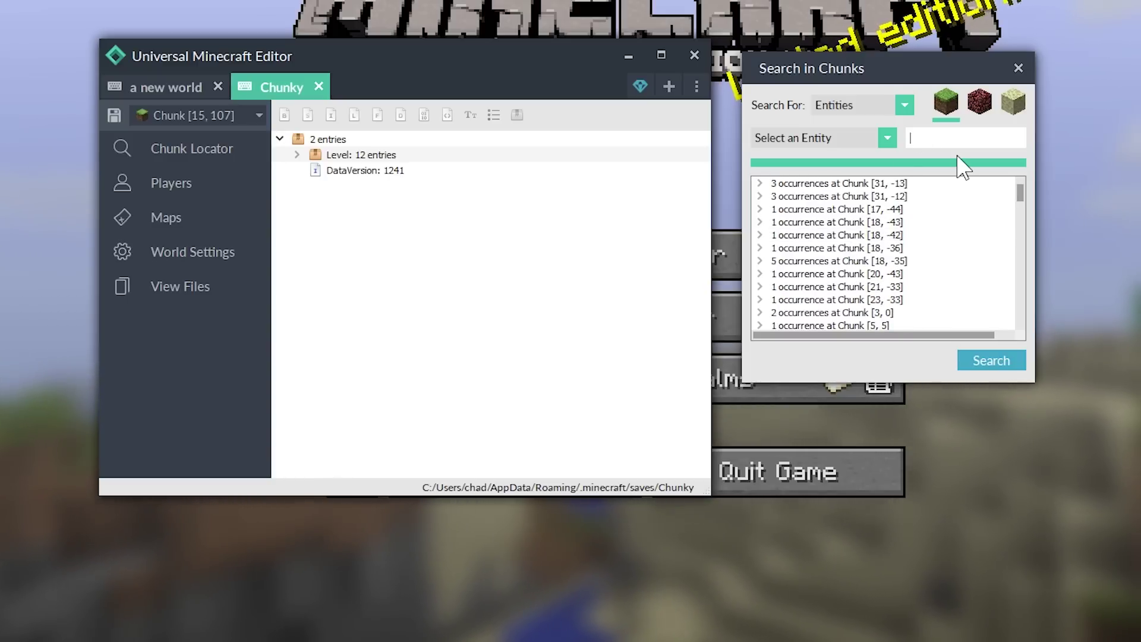
pyautogui.write('pig')
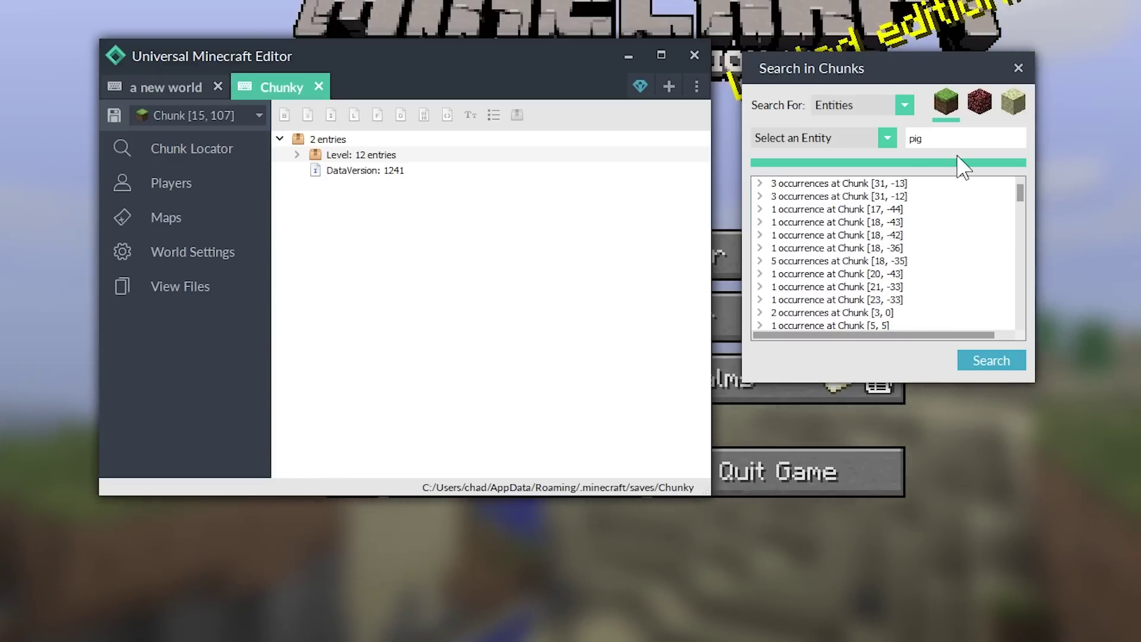
pyautogui.press('Return')
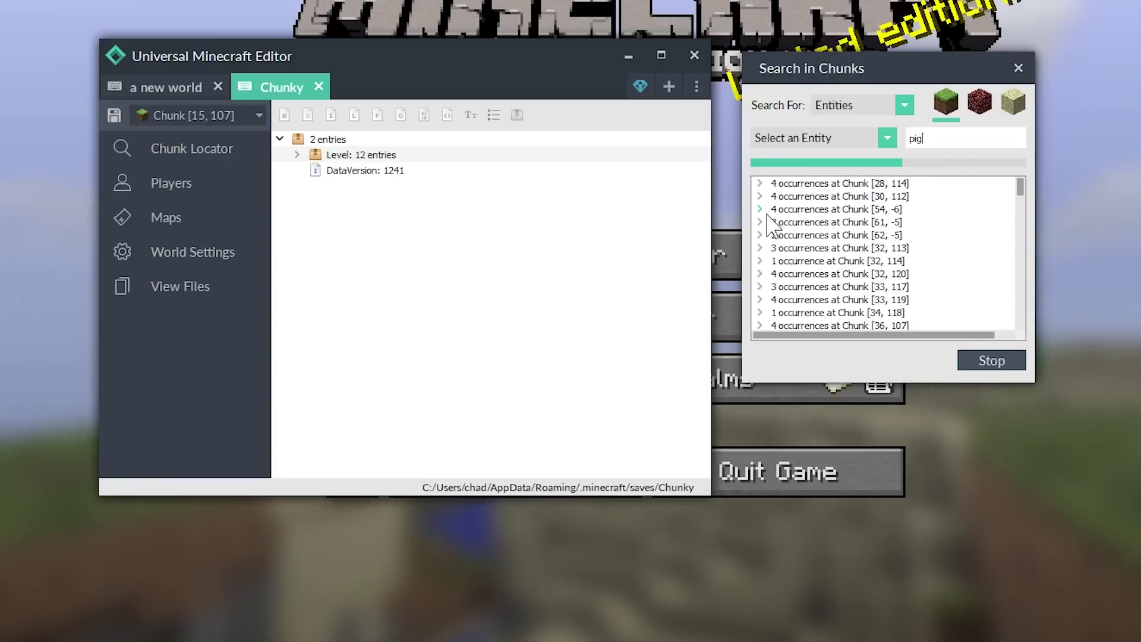
# Step: Load Chunk [30, 112] from its second pig result and expand the chunk's Level and Entities tags
pyautogui.click(760, 196)
pyautogui.click(838, 226)
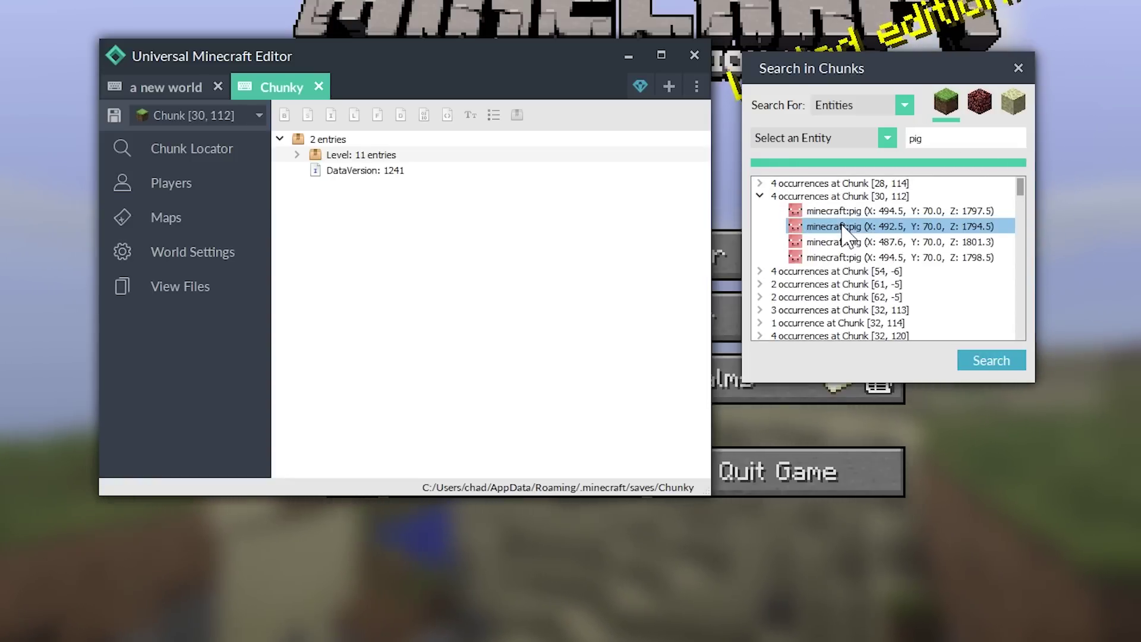
pyautogui.click(297, 154)
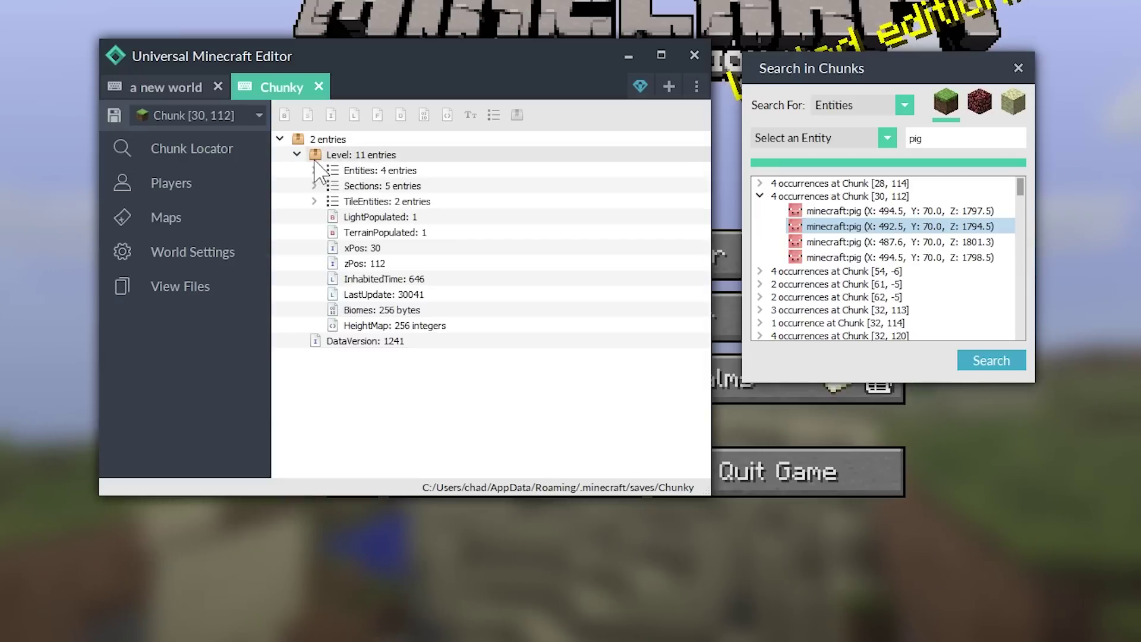
pyautogui.click(314, 170)
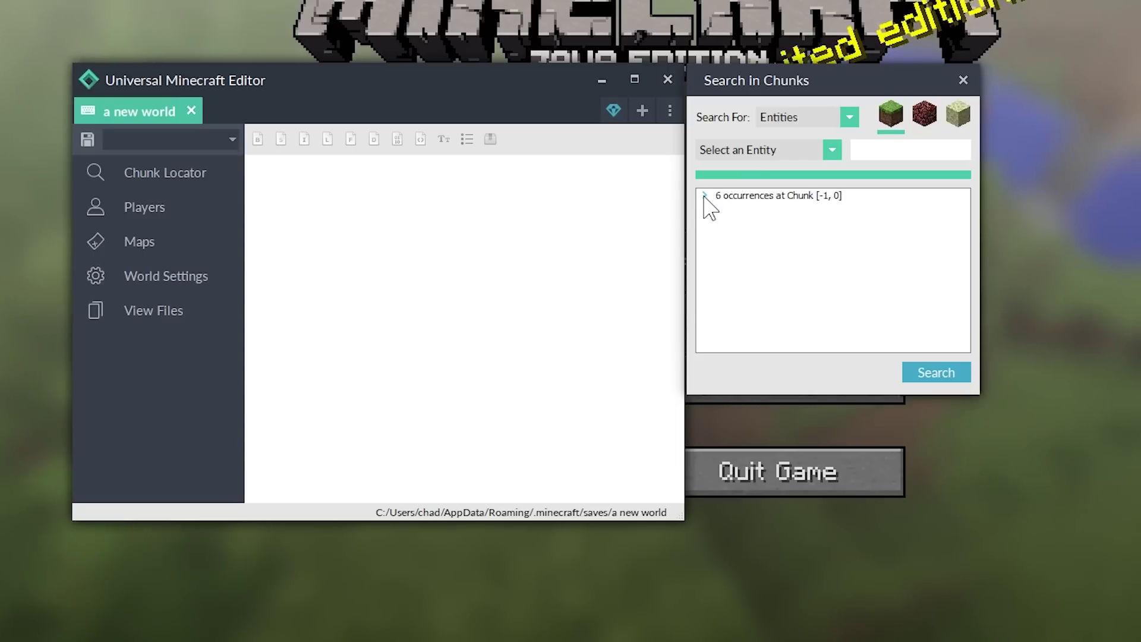
# Step: Load Chunk [-1, 0] of "a new world" from its villager result and expand the chunk's Level and Entities tags
pyautogui.click(704, 196)
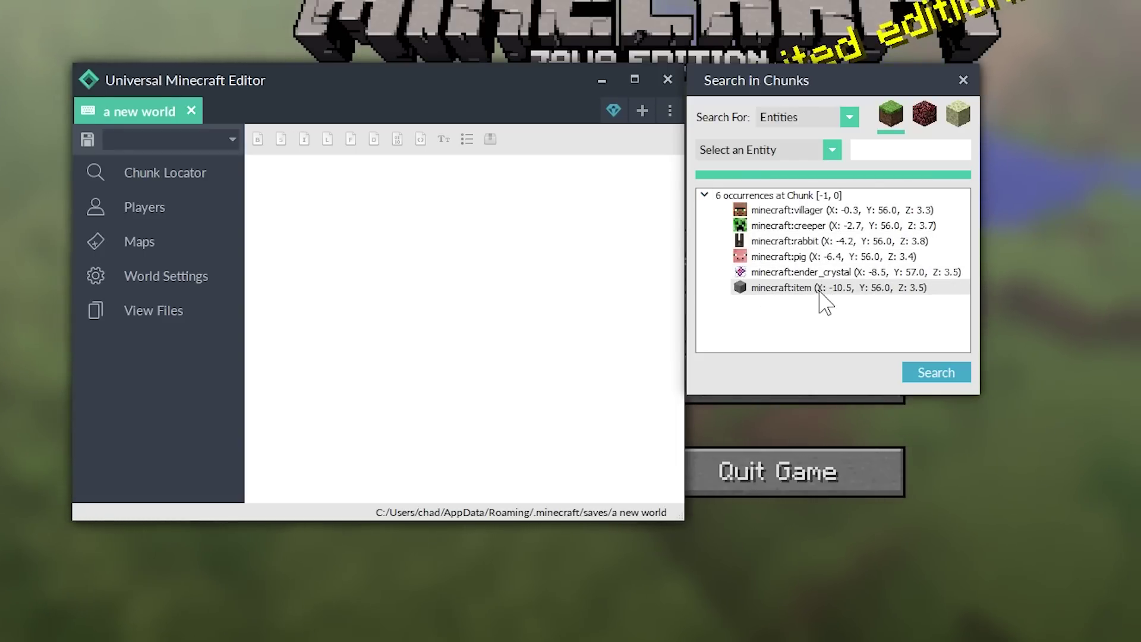
pyautogui.click(787, 215)
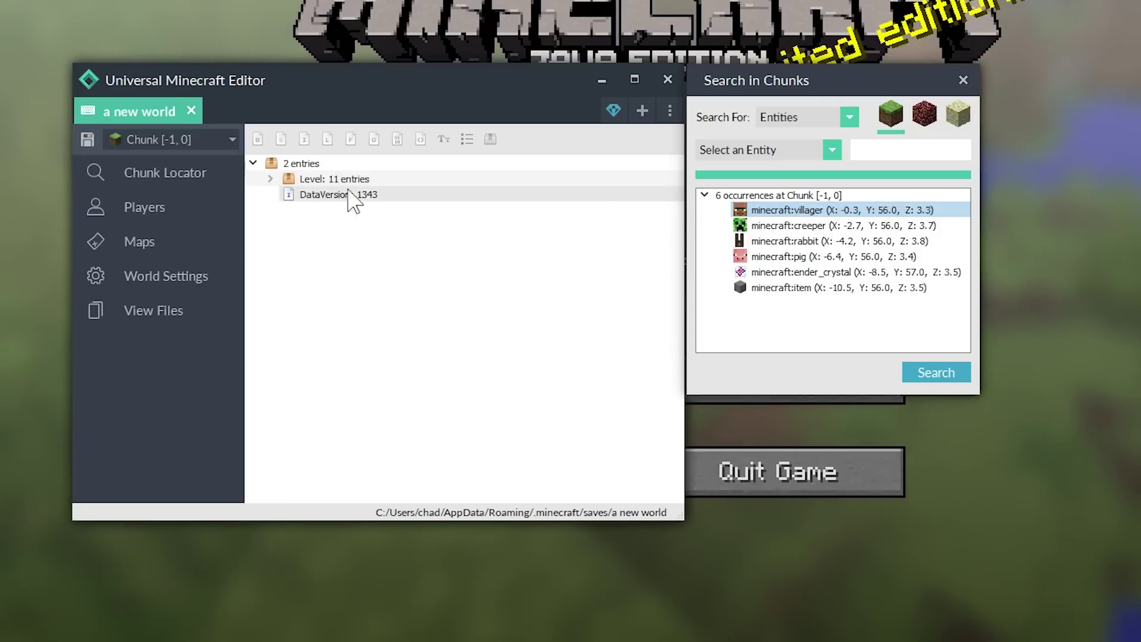
pyautogui.click(269, 179)
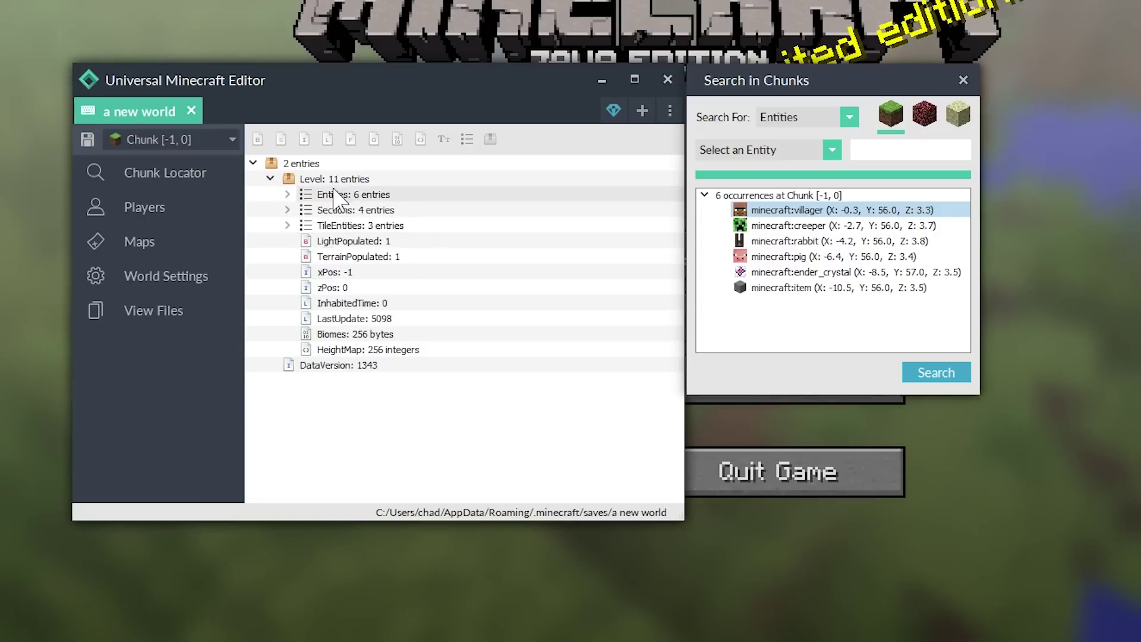
pyautogui.click(270, 179)
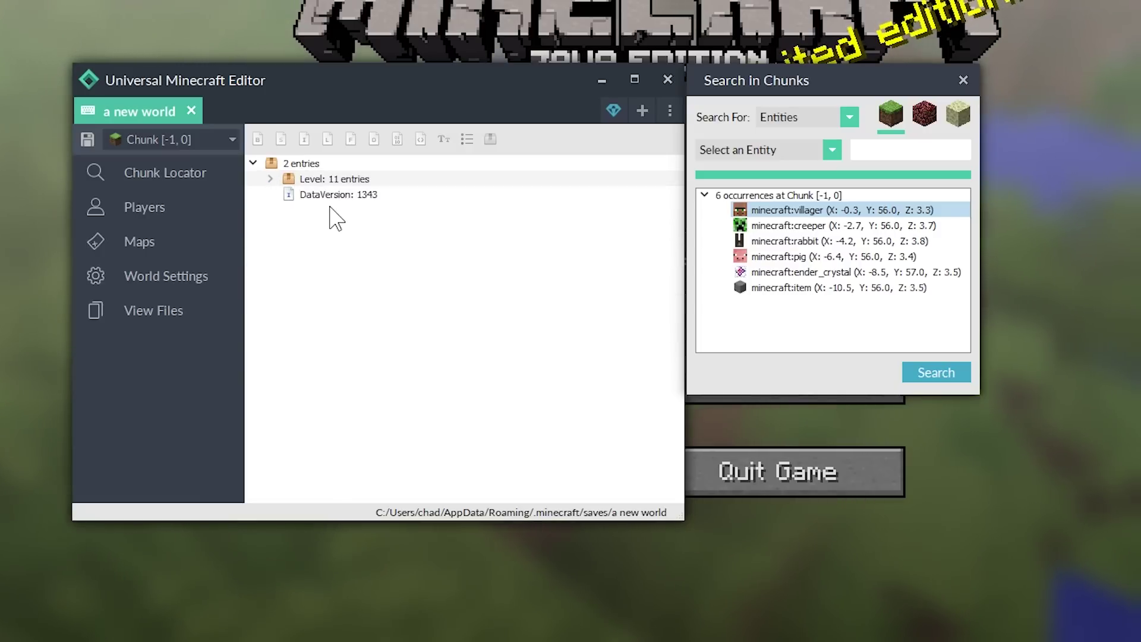
pyautogui.click(333, 179)
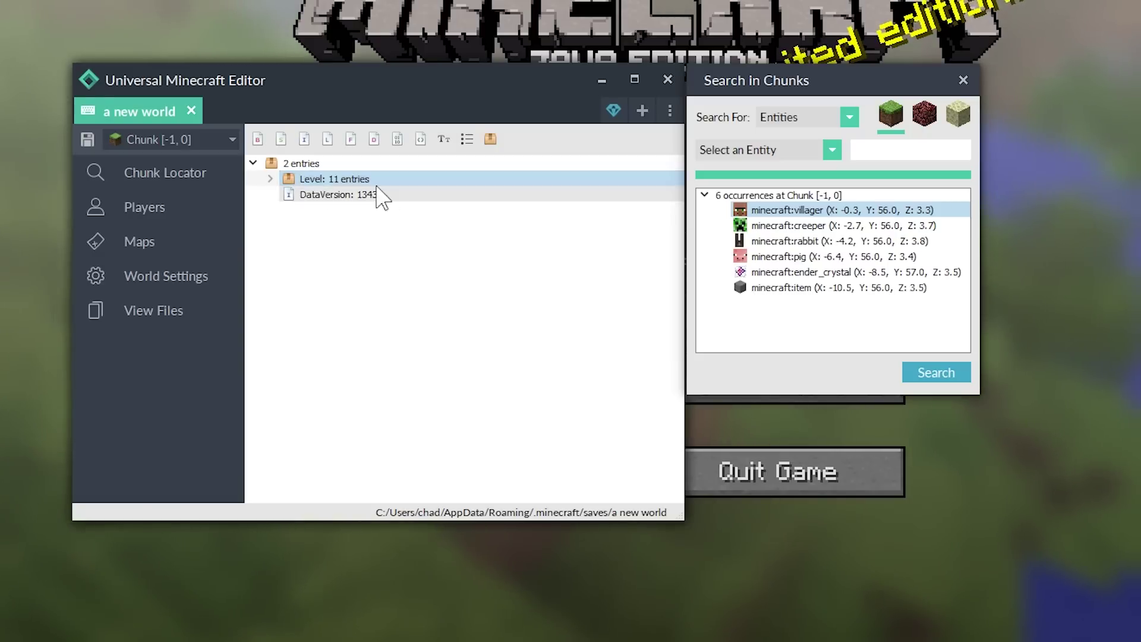
pyautogui.click(271, 179)
pyautogui.click(297, 195)
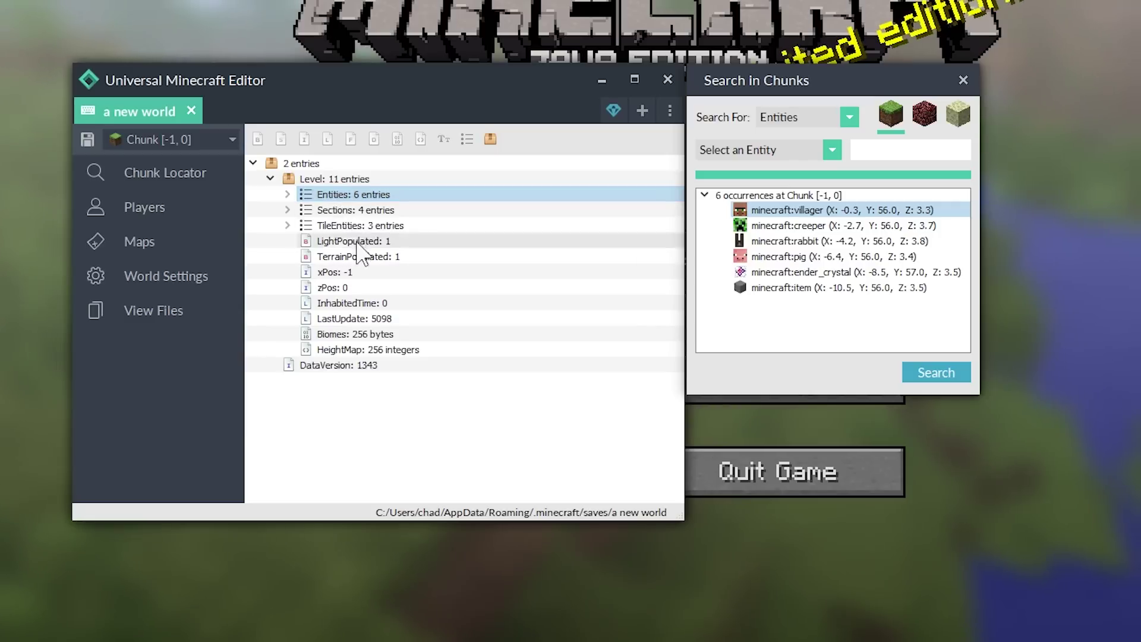
pyautogui.click(288, 195)
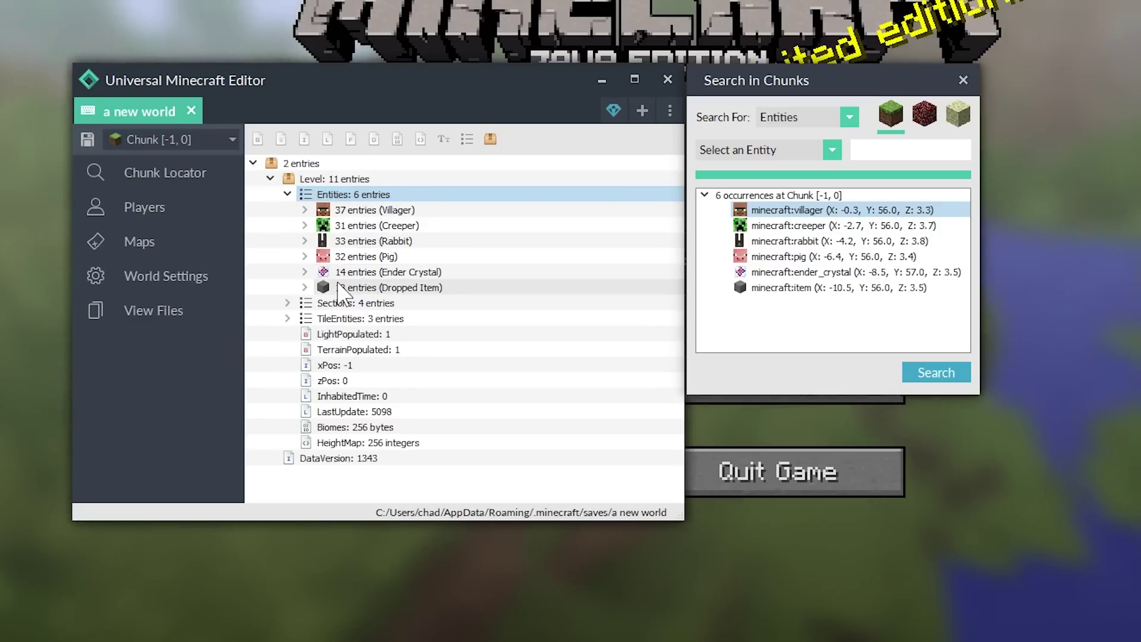
# Step: Expand the chunk's TileEntities list and show it together with the expanded Entities list
pyautogui.click(359, 319)
pyautogui.click(287, 195)
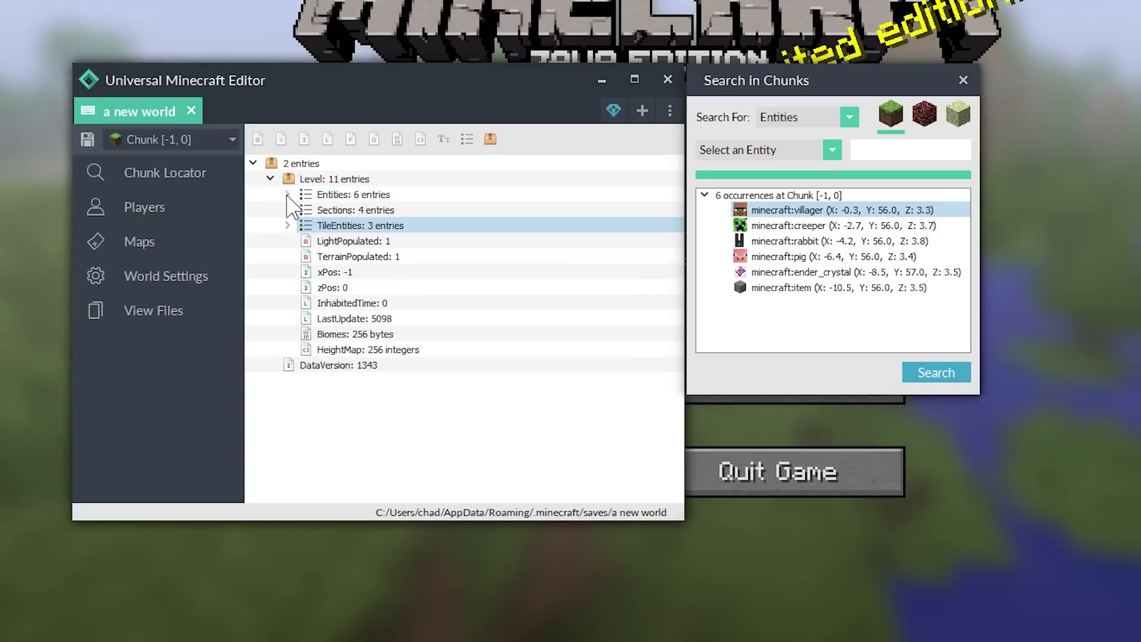
pyautogui.click(288, 225)
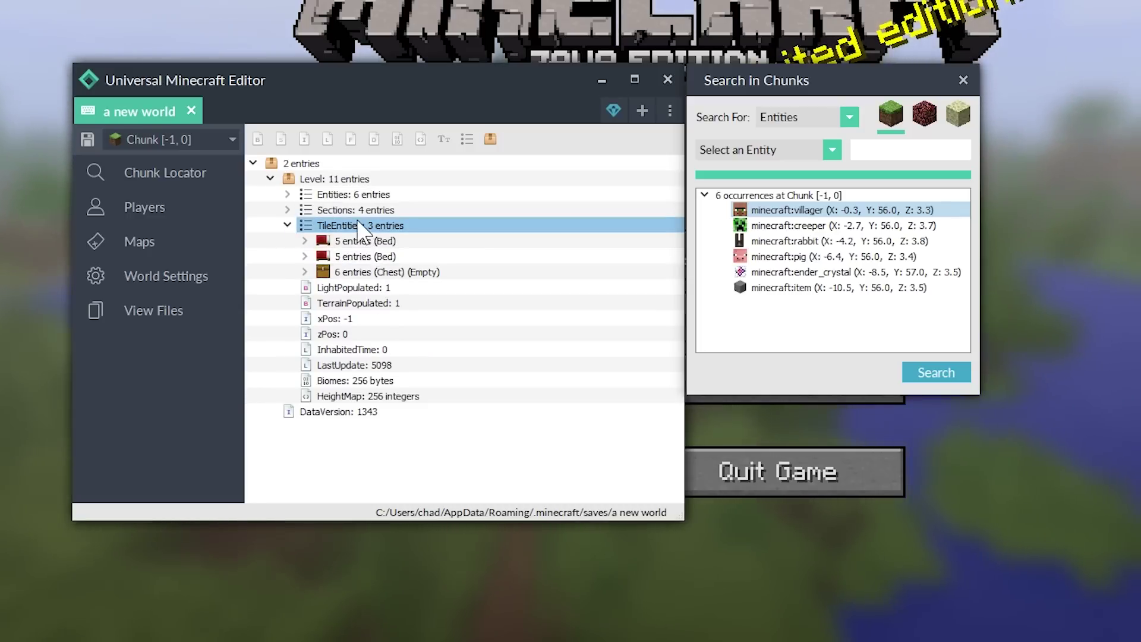
pyautogui.click(287, 194)
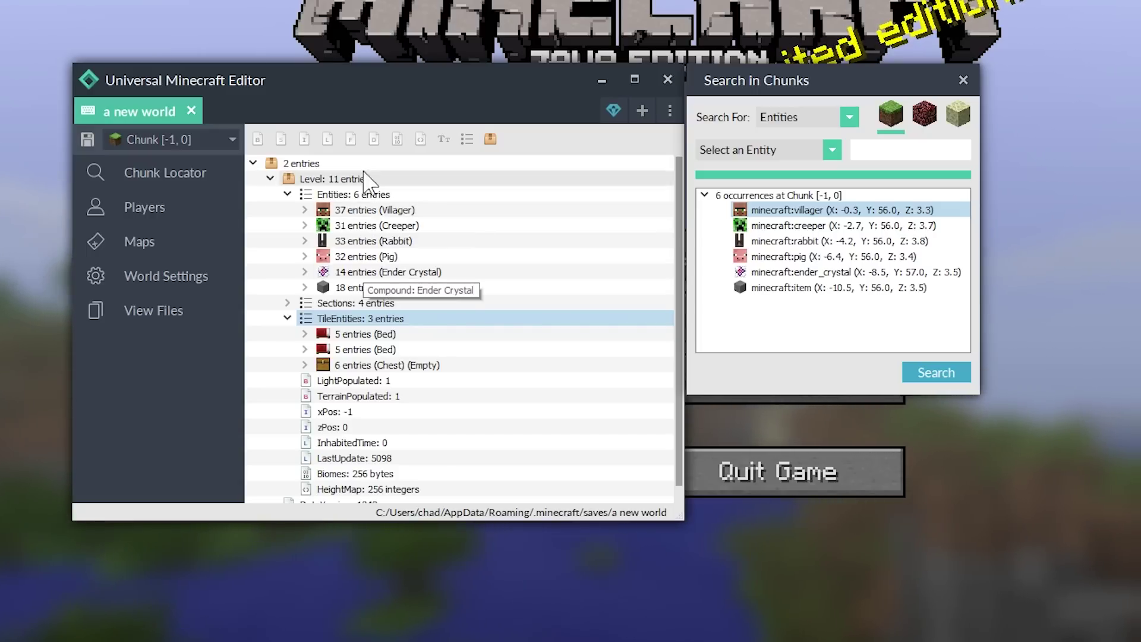
# Step: Examine the villager's tags in Chunk [-1, 0], including its HandItems, and collapse the villager again
pyautogui.click(370, 215)
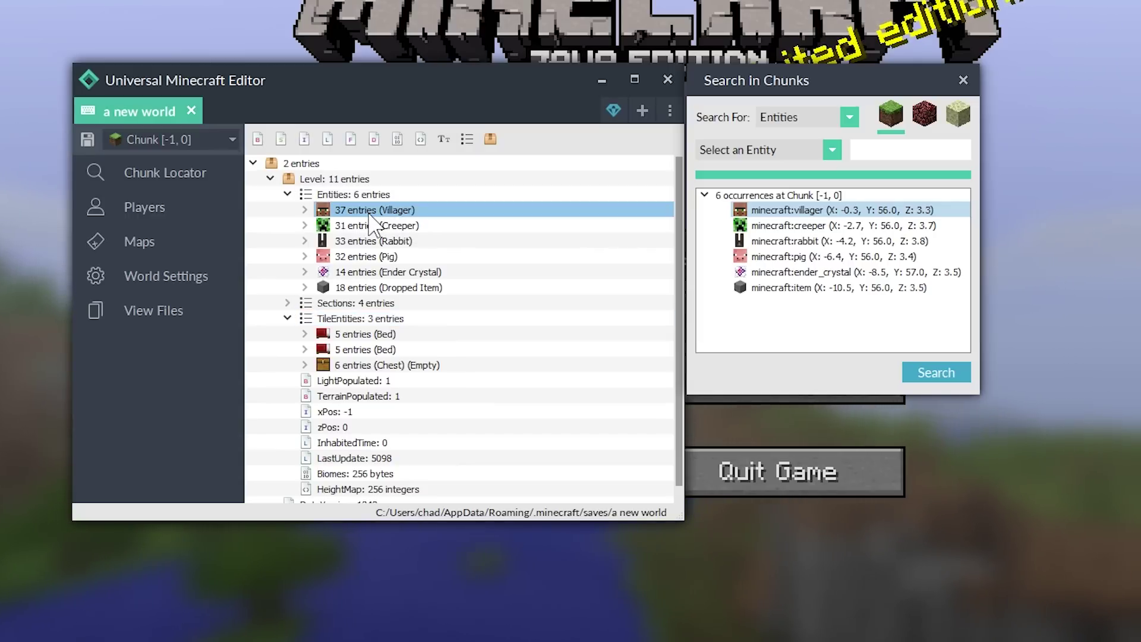
pyautogui.click(305, 209)
pyautogui.scroll(-5, 480, 383)
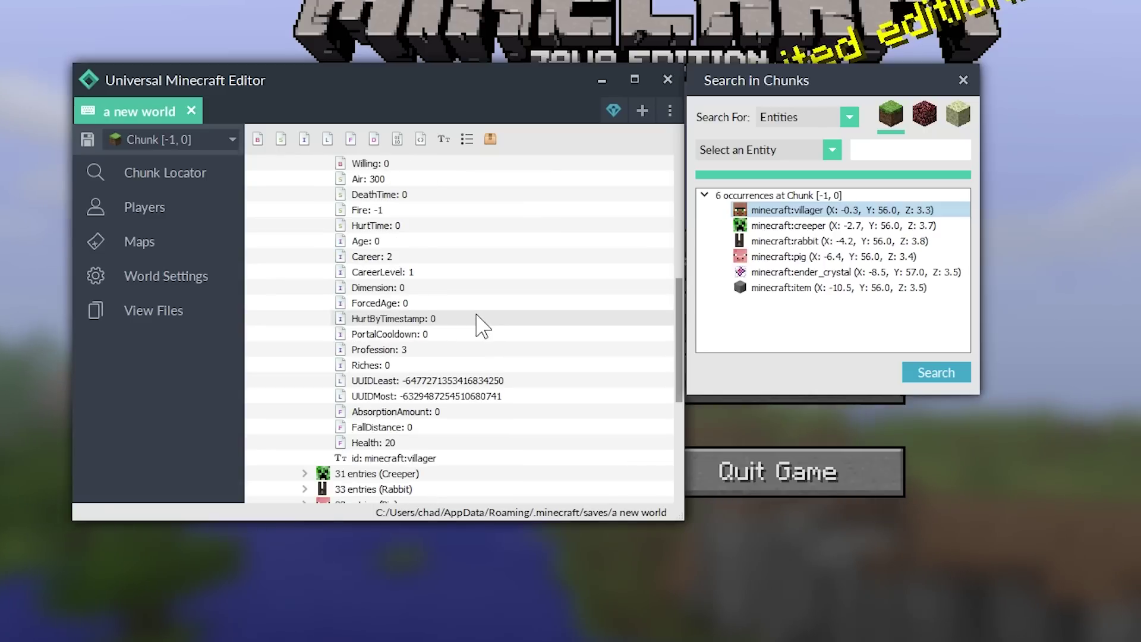
pyautogui.scroll(5, 499, 400)
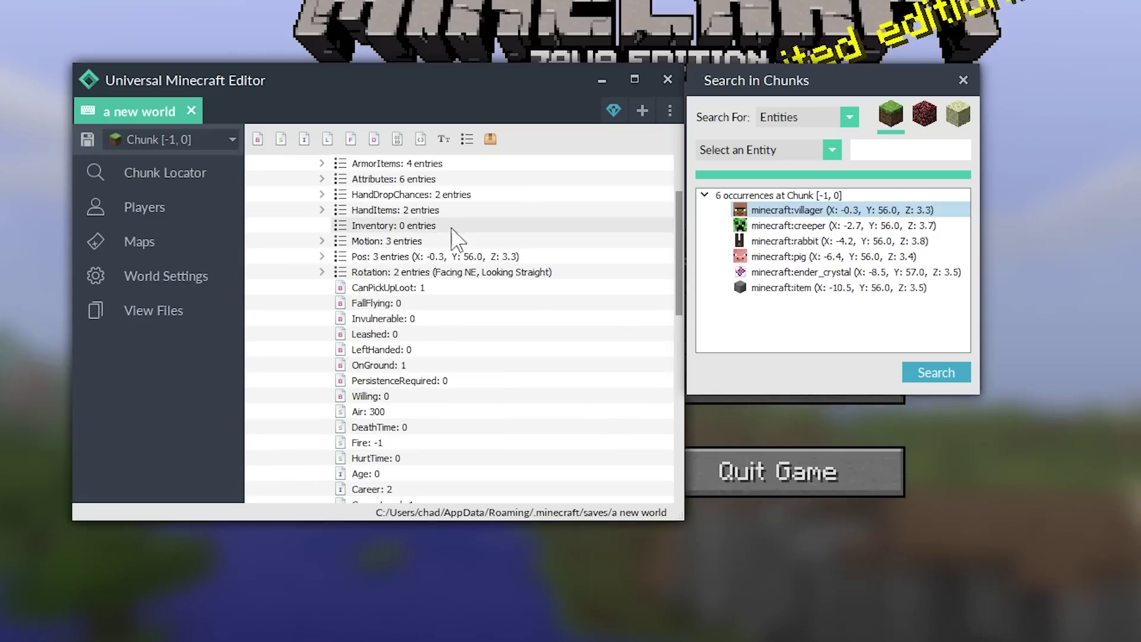
pyautogui.click(322, 210)
pyautogui.click(322, 210)
pyautogui.scroll(2, 322, 214)
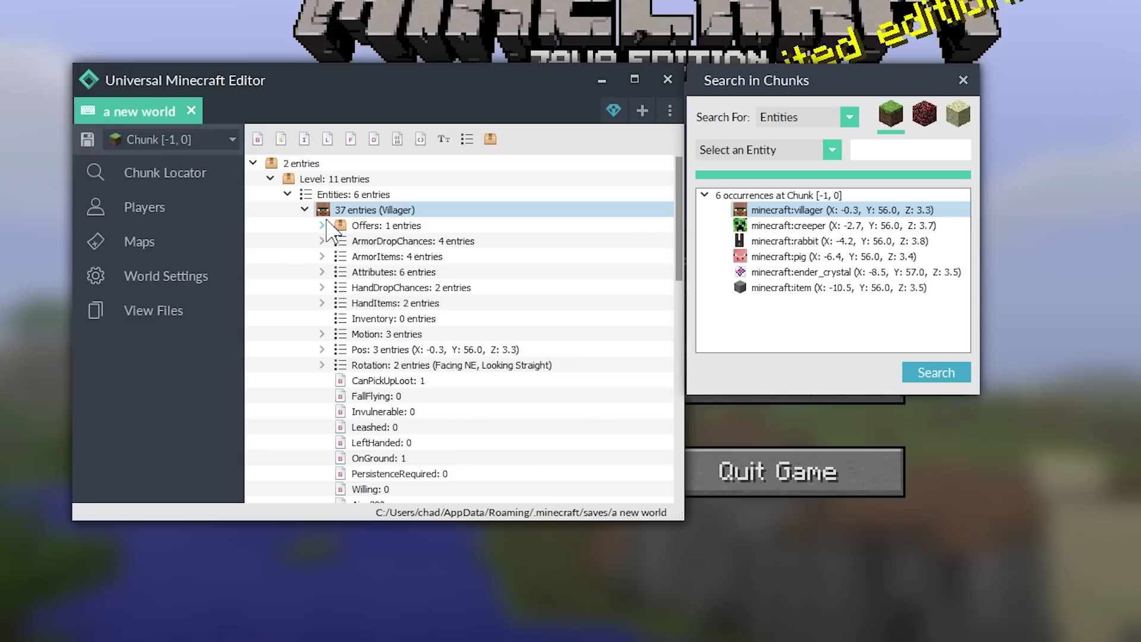
pyautogui.click(305, 211)
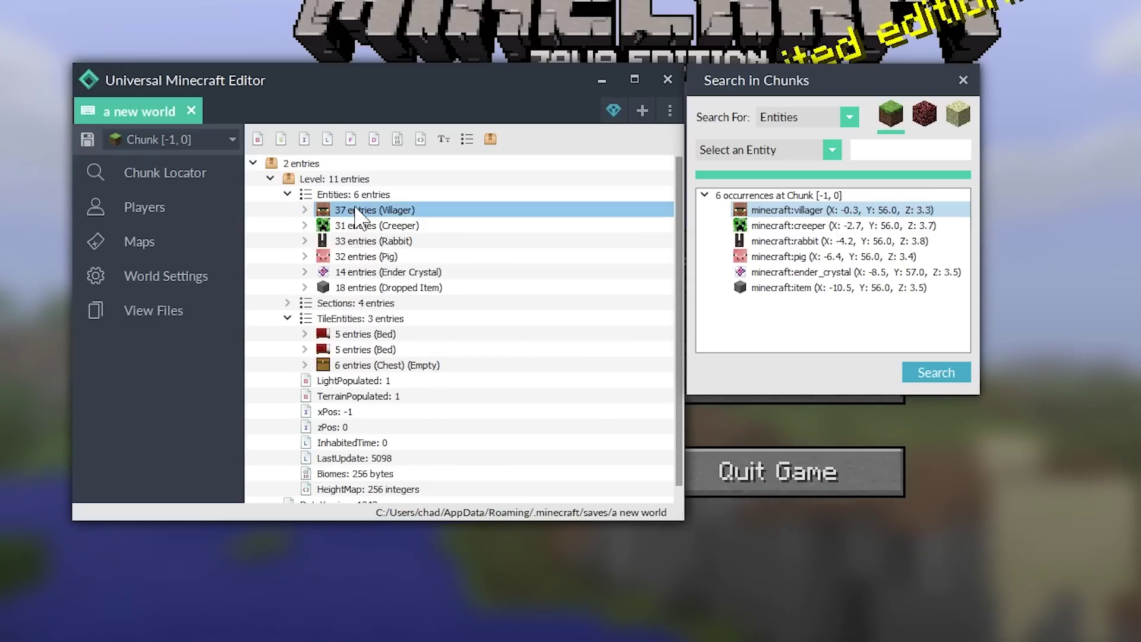
# Step: Turn on the Invulnerable, Silent and No AI entity properties for the villager and apply them
pyautogui.rightClick(356, 208)
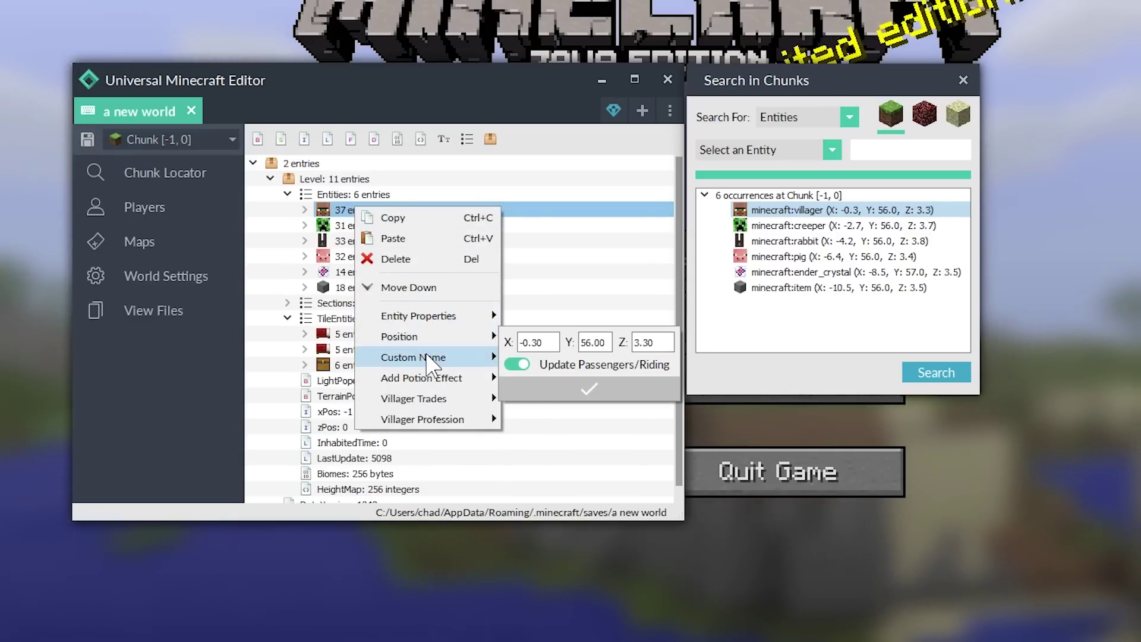
pyautogui.moveTo(427, 380)
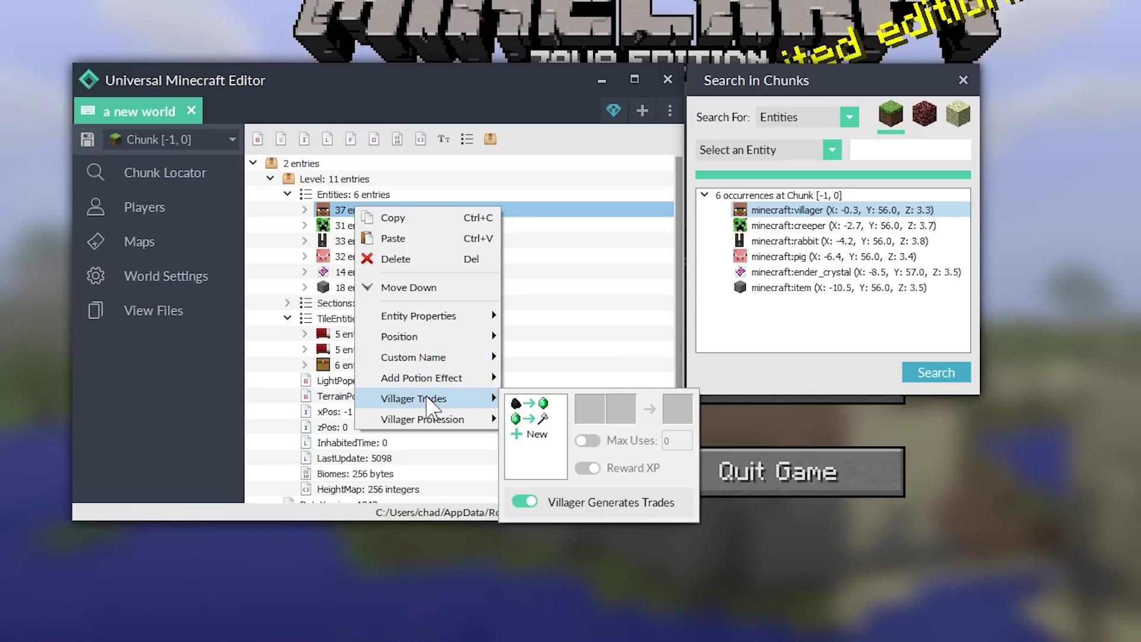
pyautogui.moveTo(428, 422)
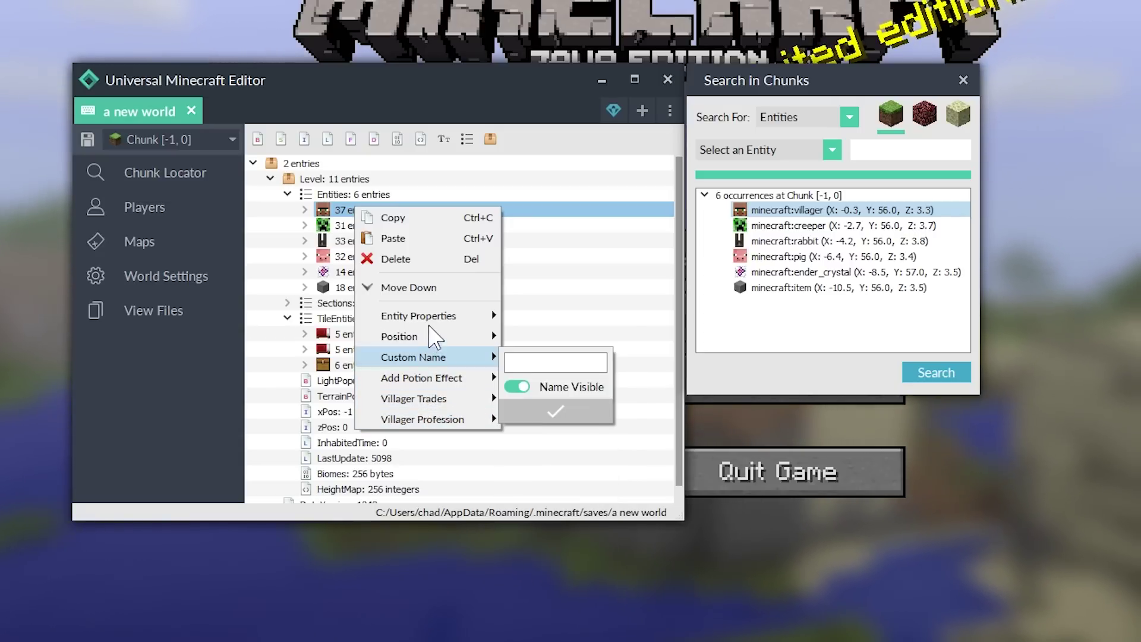
pyautogui.moveTo(436, 324)
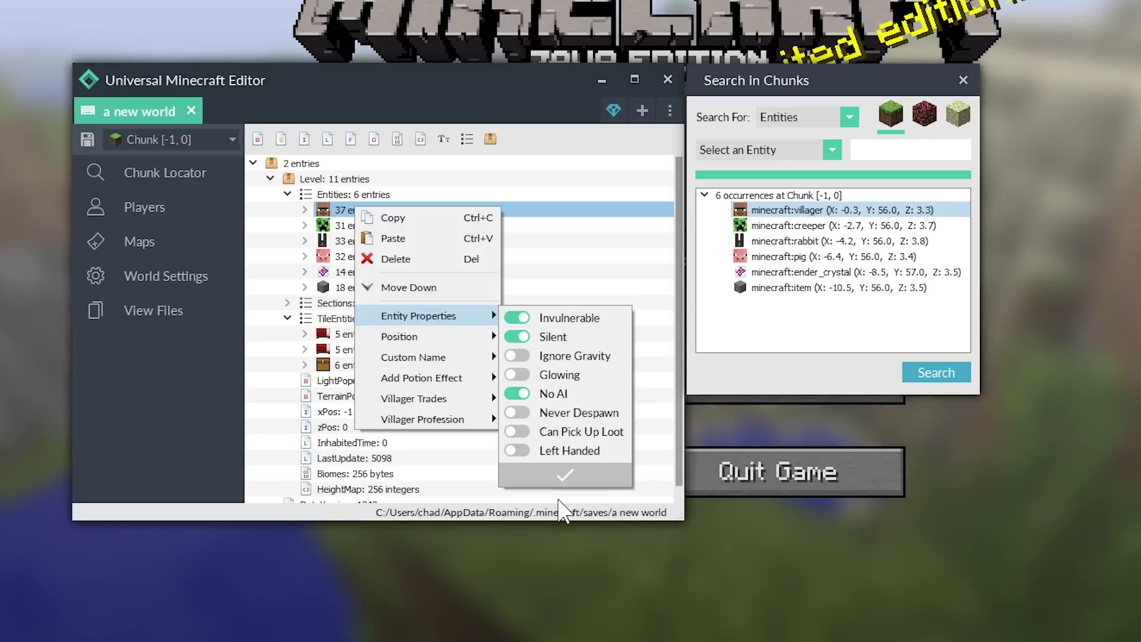
pyautogui.click(560, 474)
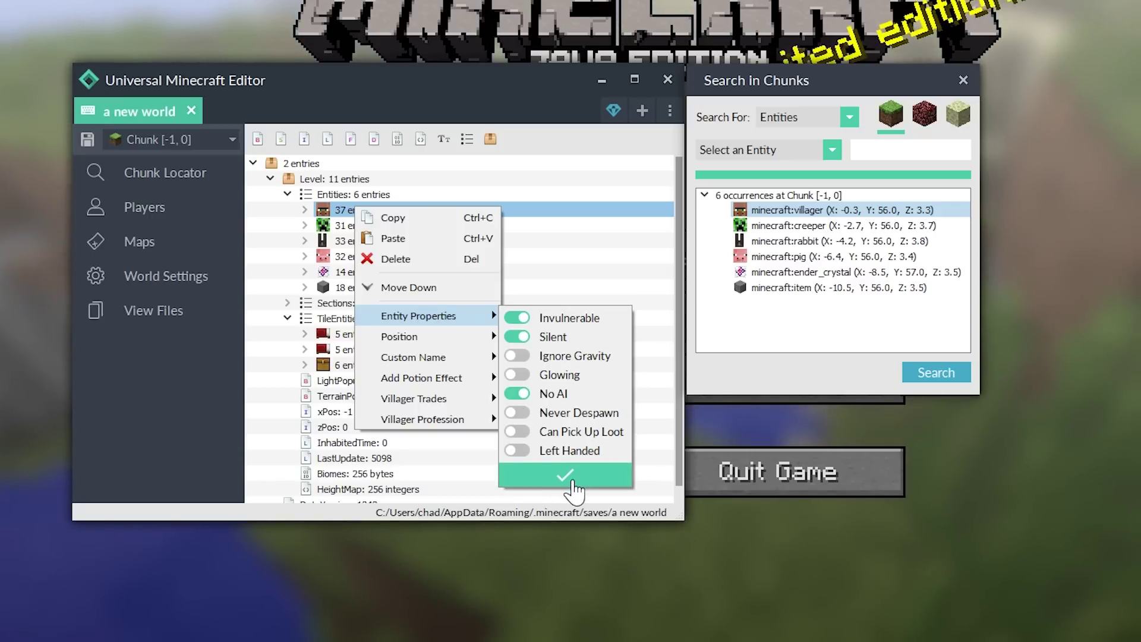
pyautogui.click(574, 481)
# Step: Give the villager the visible custom name "Carl"
pyautogui.rightClick(383, 215)
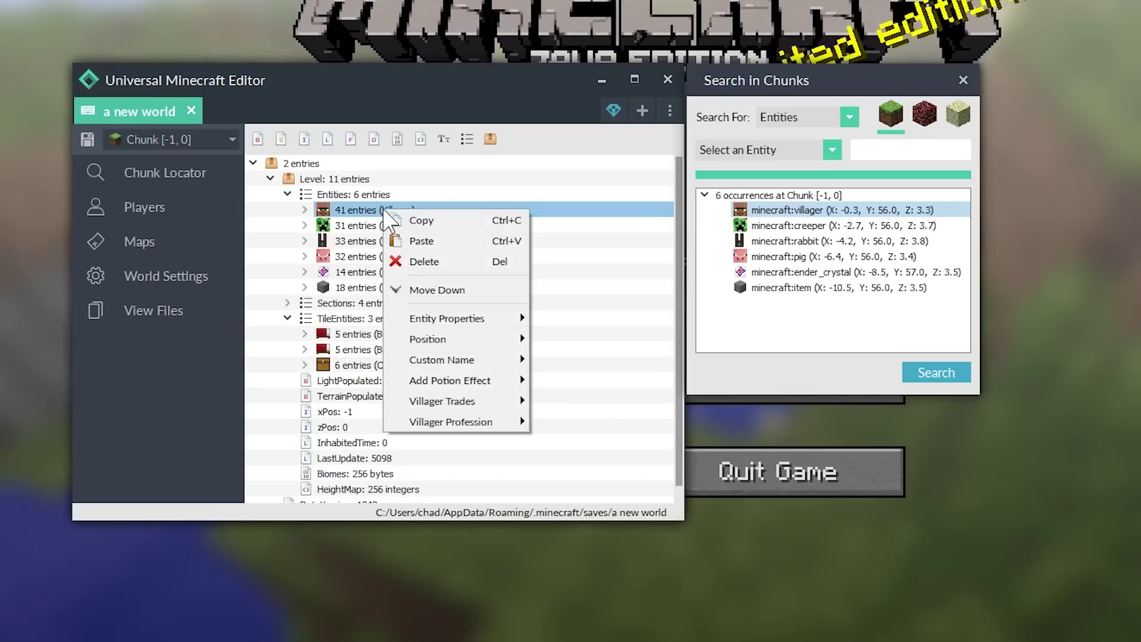
pyautogui.moveTo(461, 361)
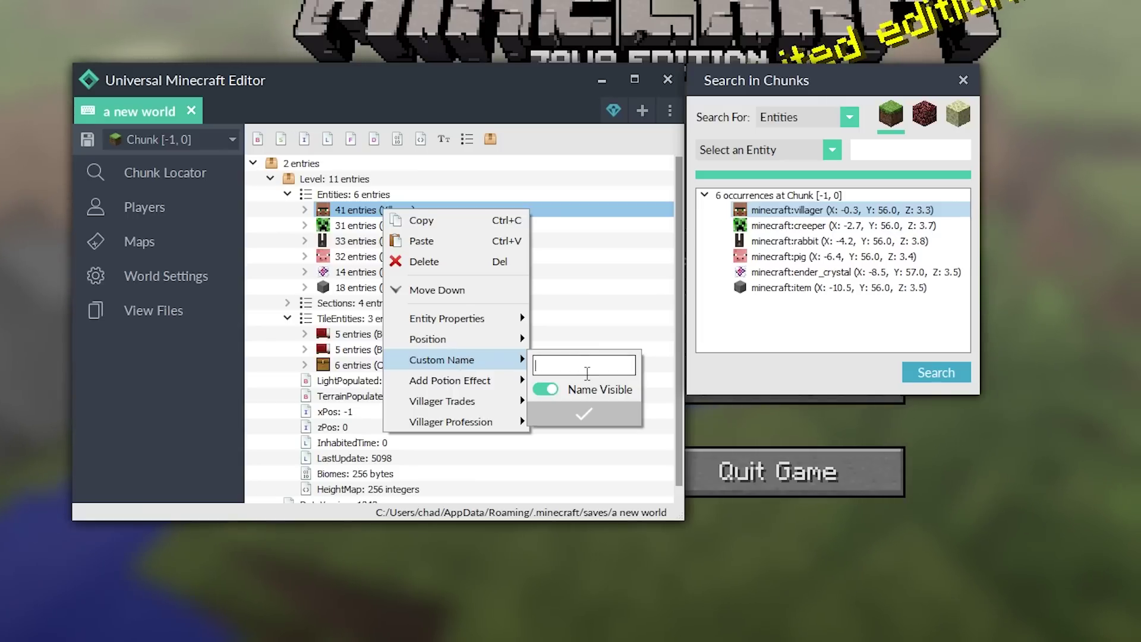
pyautogui.write('Carl')
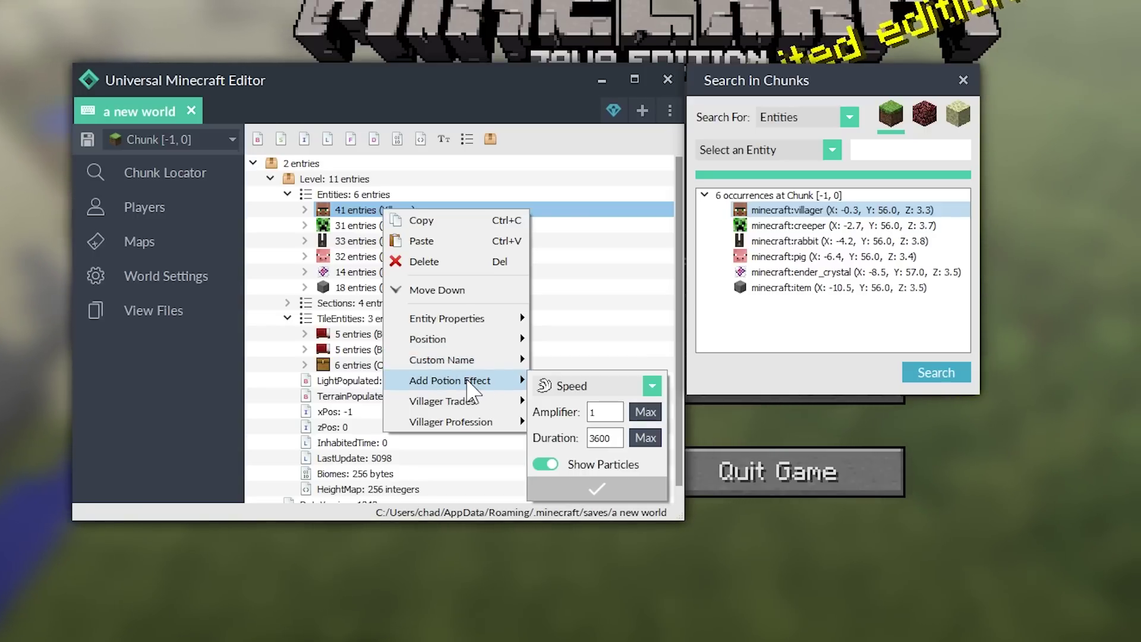
pyautogui.click(584, 414)
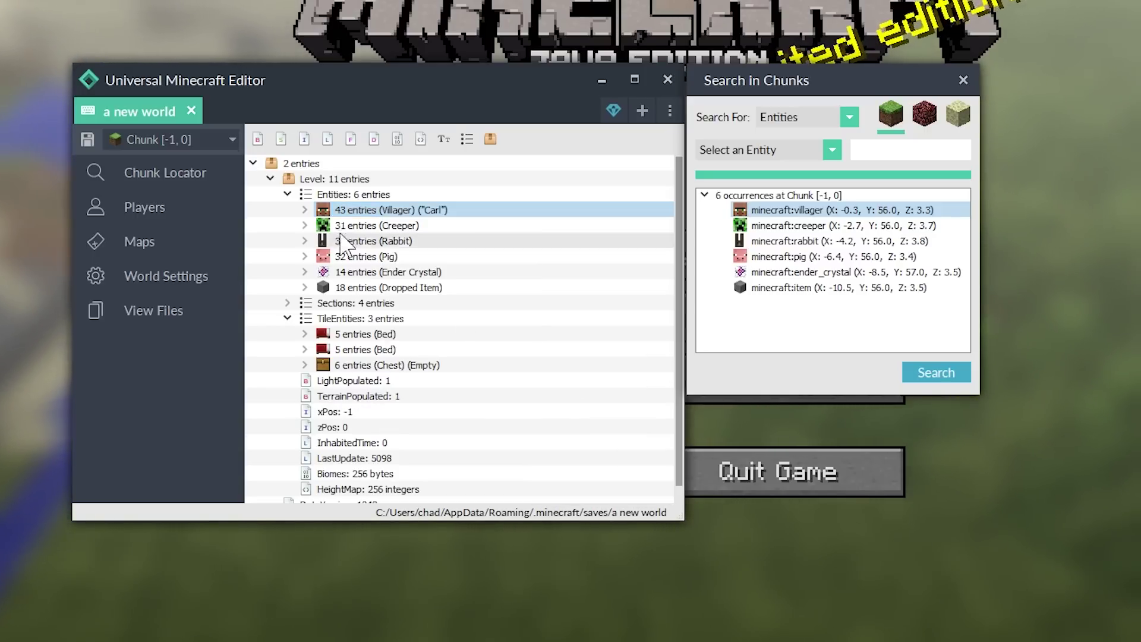
# Step: Delete the villager's existing trades
pyautogui.rightClick(349, 208)
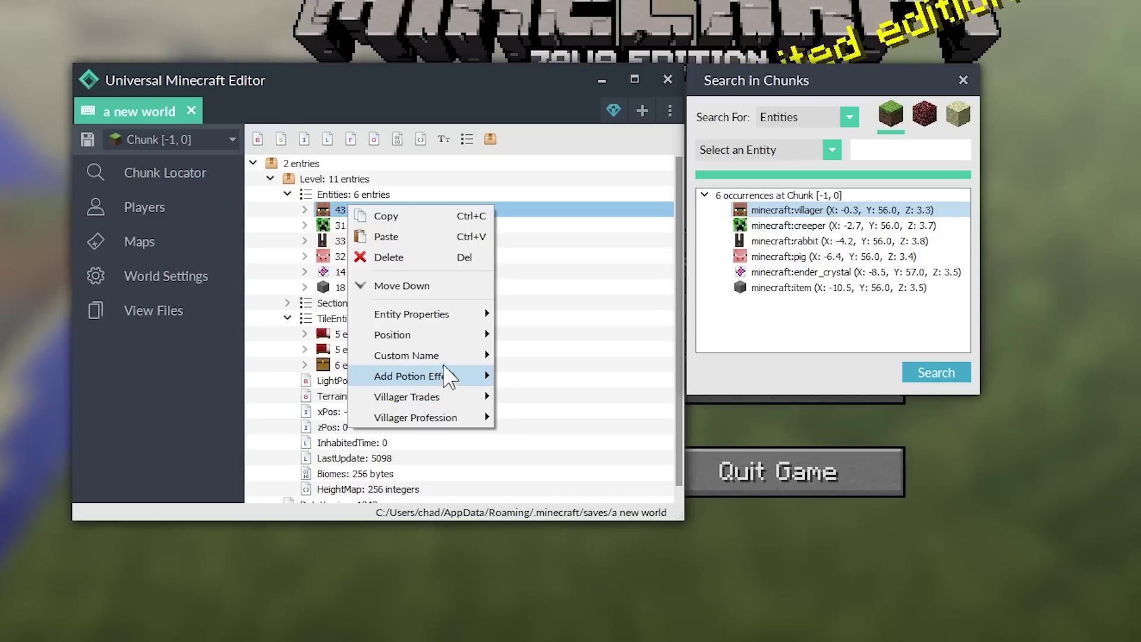
pyautogui.moveTo(479, 397)
pyautogui.click(523, 402)
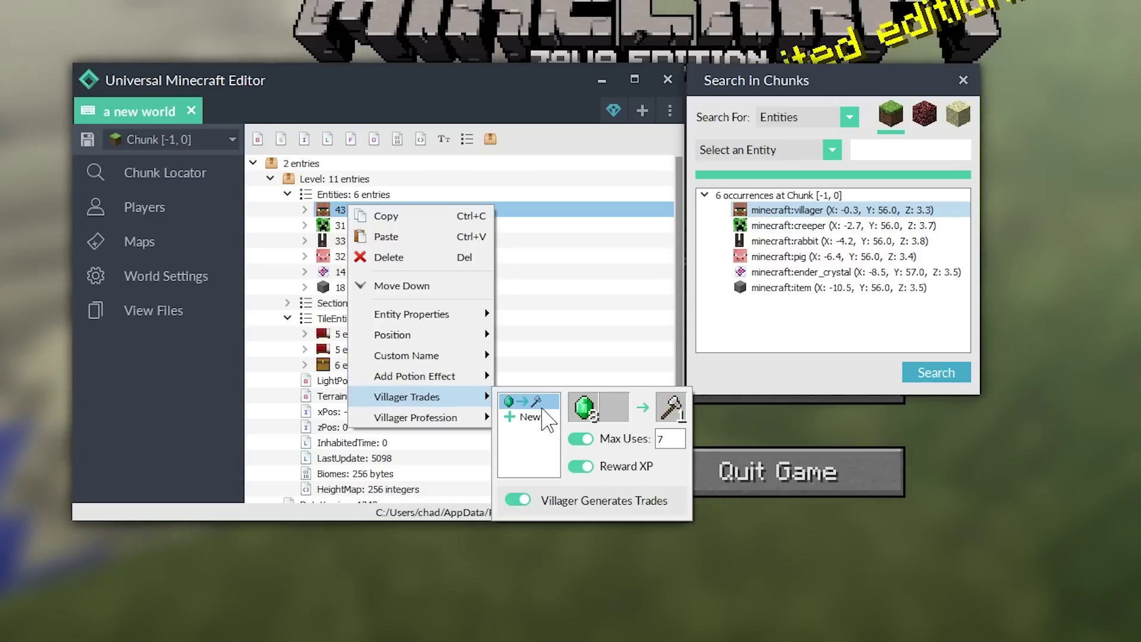
pyautogui.press('Delete')
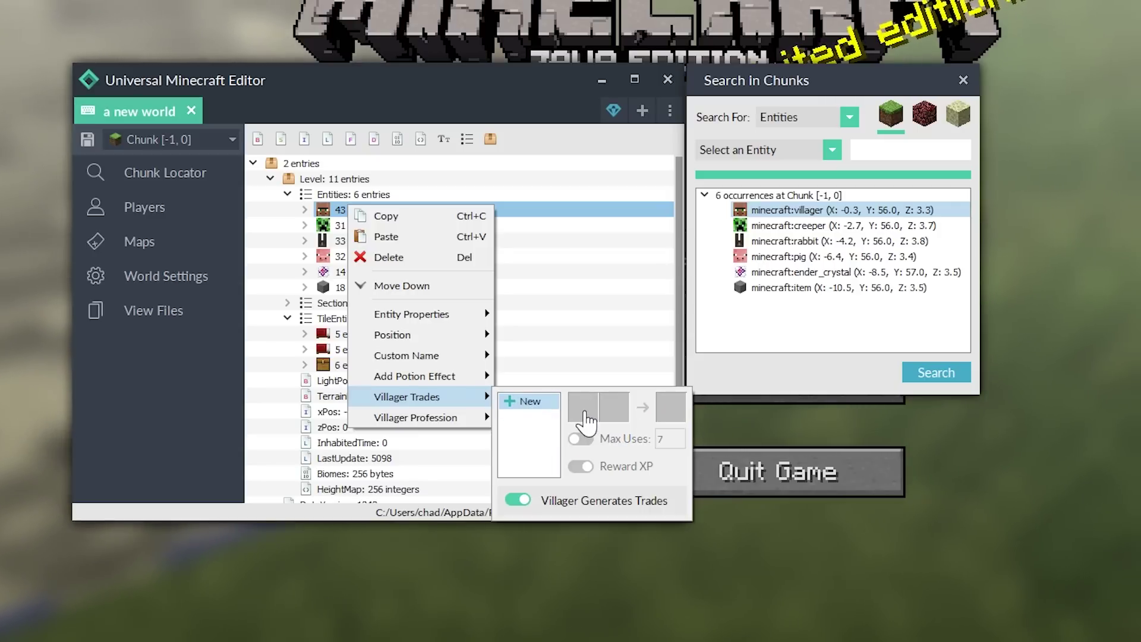
# Step: Add a new villager trade and set its first input item to Jungle Leaves
pyautogui.click(585, 419)
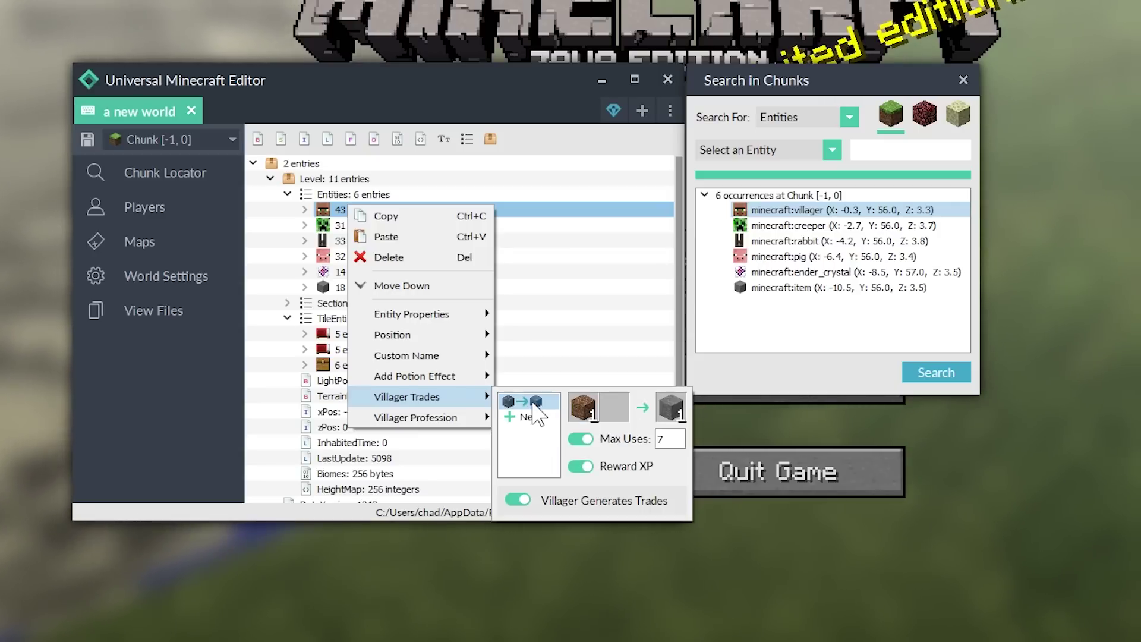
pyautogui.click(585, 410)
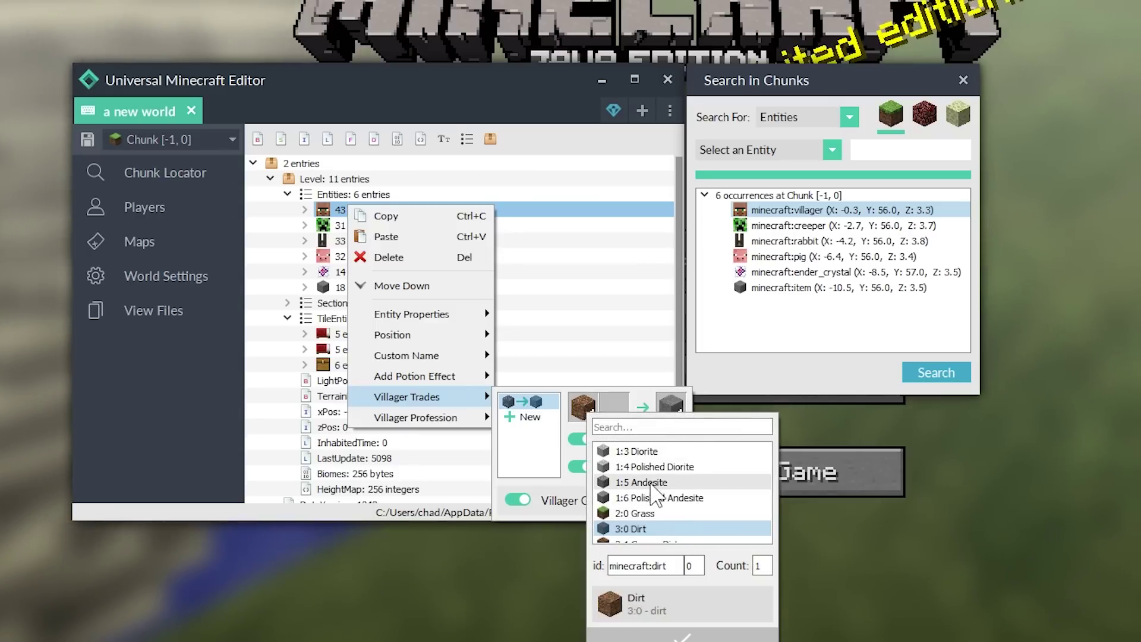
pyautogui.scroll(-8, 654, 491)
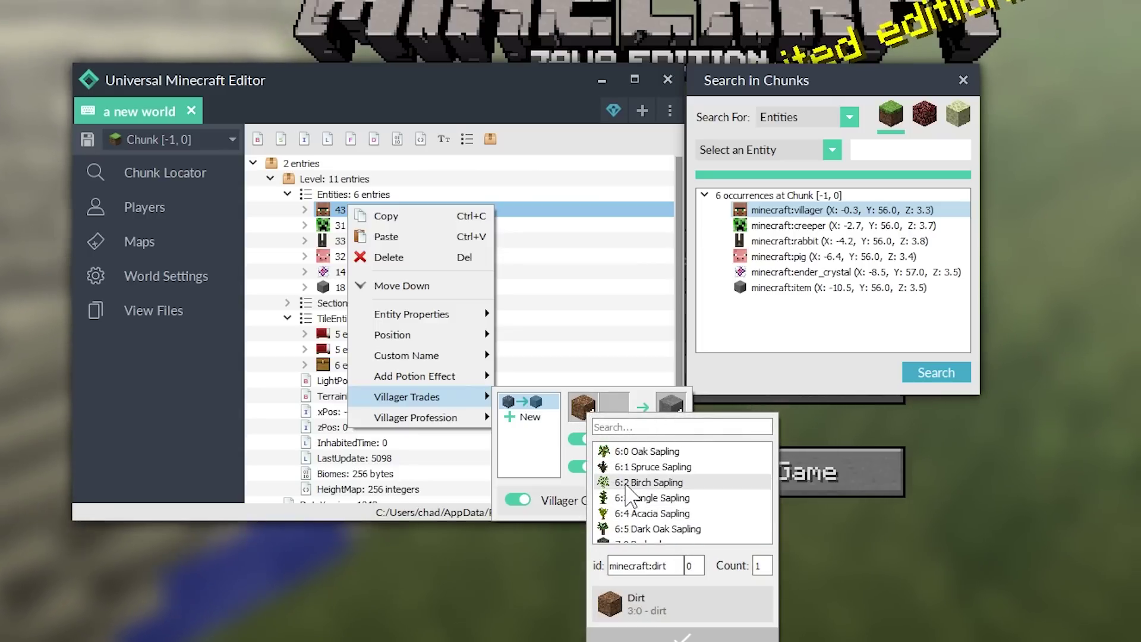
pyautogui.scroll(-10, 627, 498)
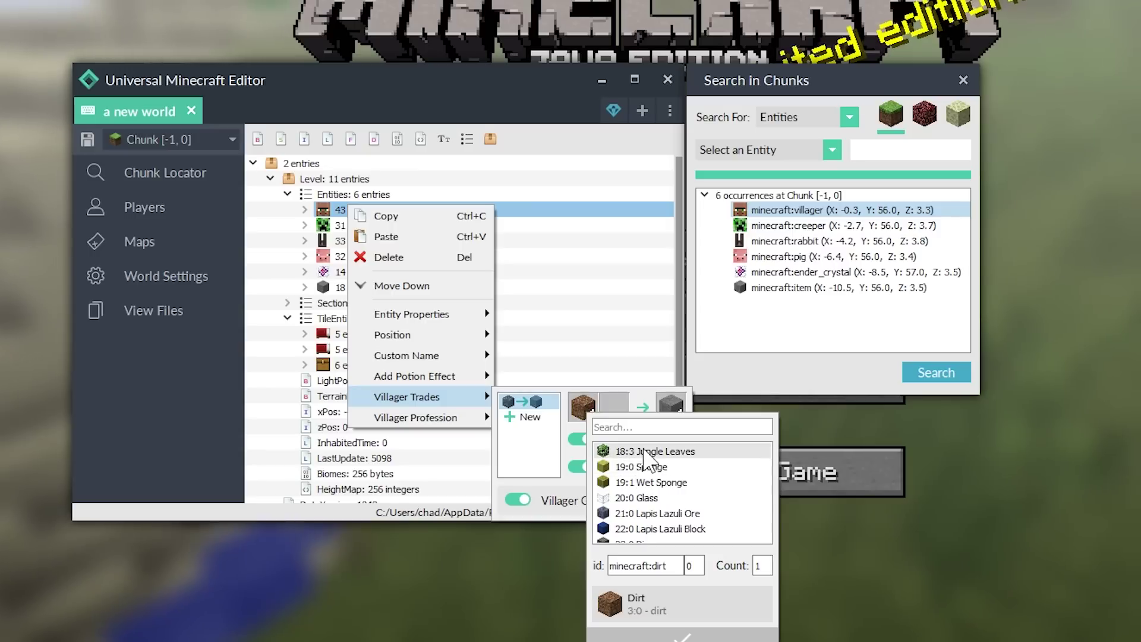
pyautogui.click(648, 452)
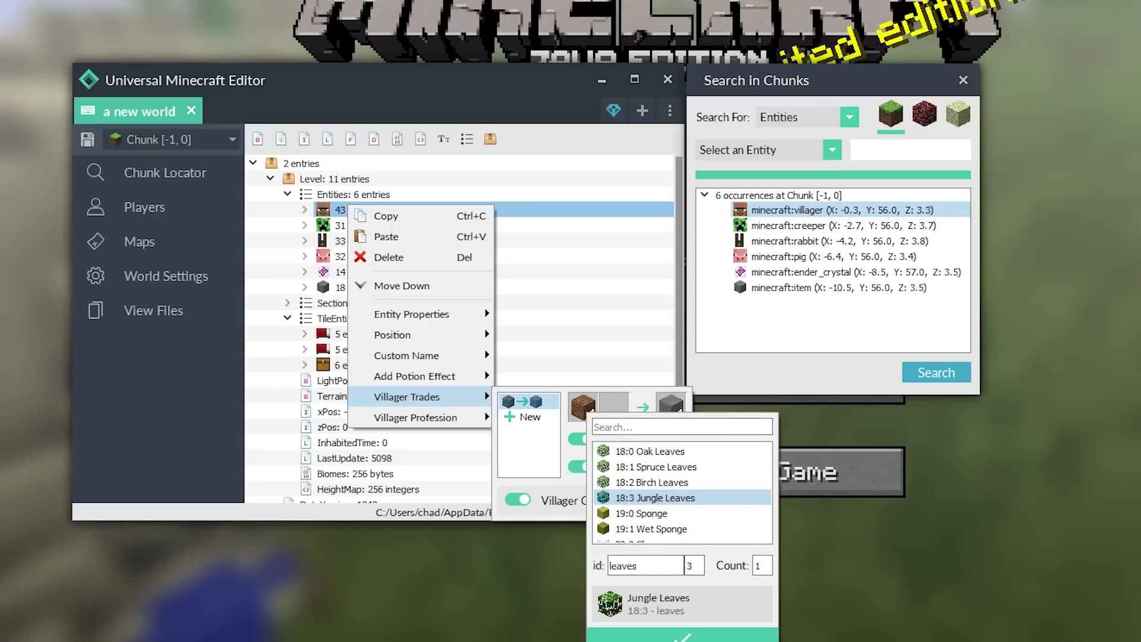
pyautogui.click(682, 634)
# Step: Find Diamond Block in the item list and set it as the new trade's output item
pyautogui.click(670, 407)
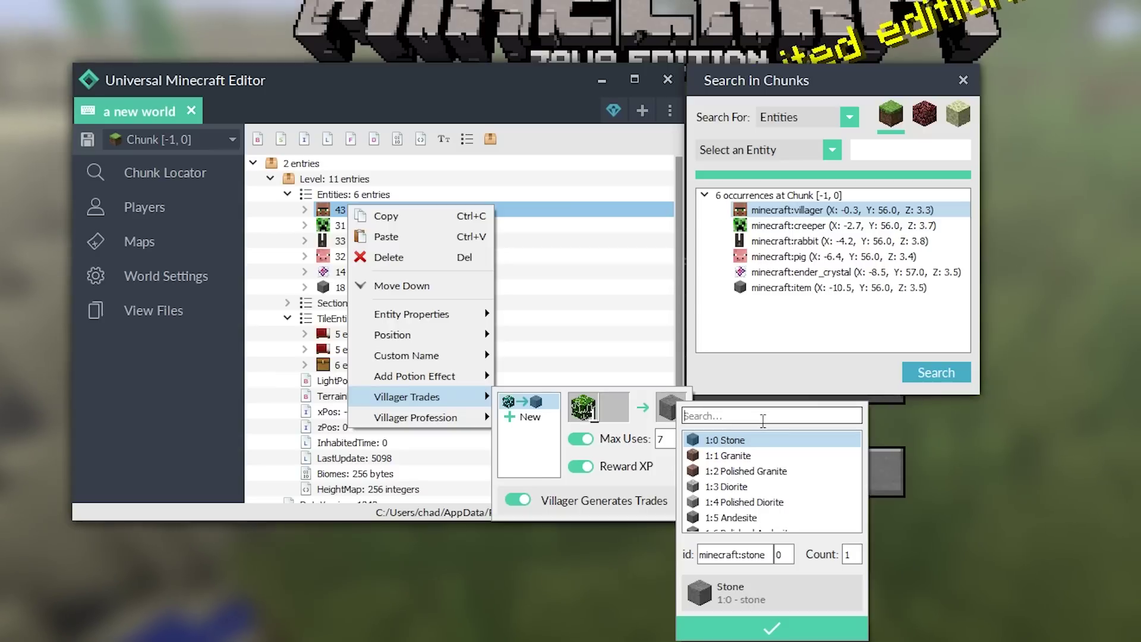
pyautogui.write('dia')
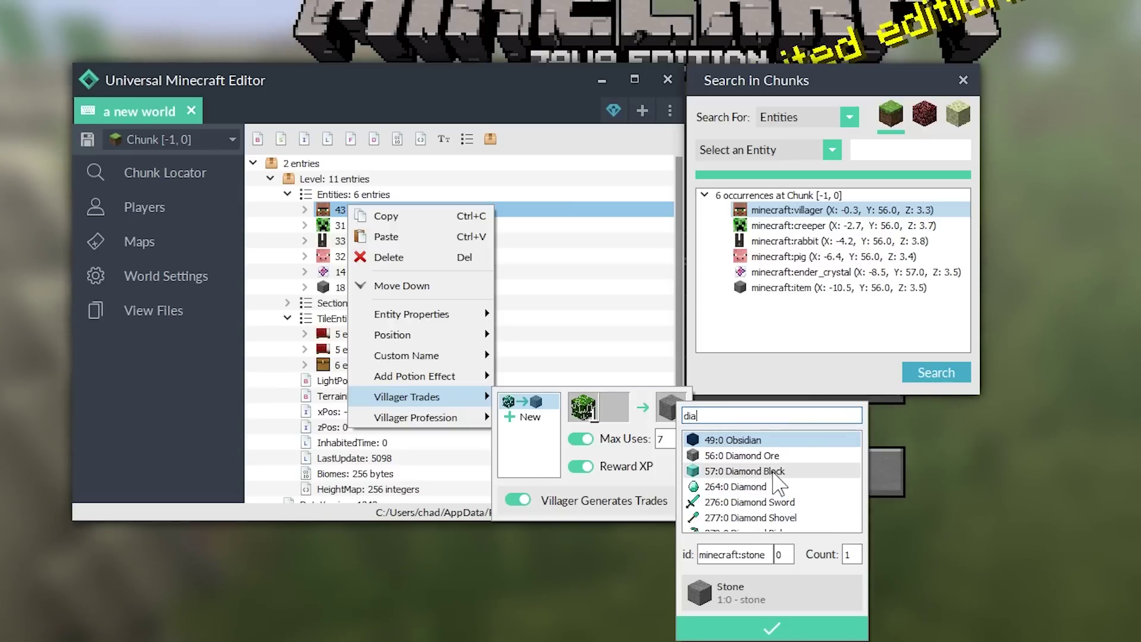
pyautogui.click(773, 472)
pyautogui.click(772, 628)
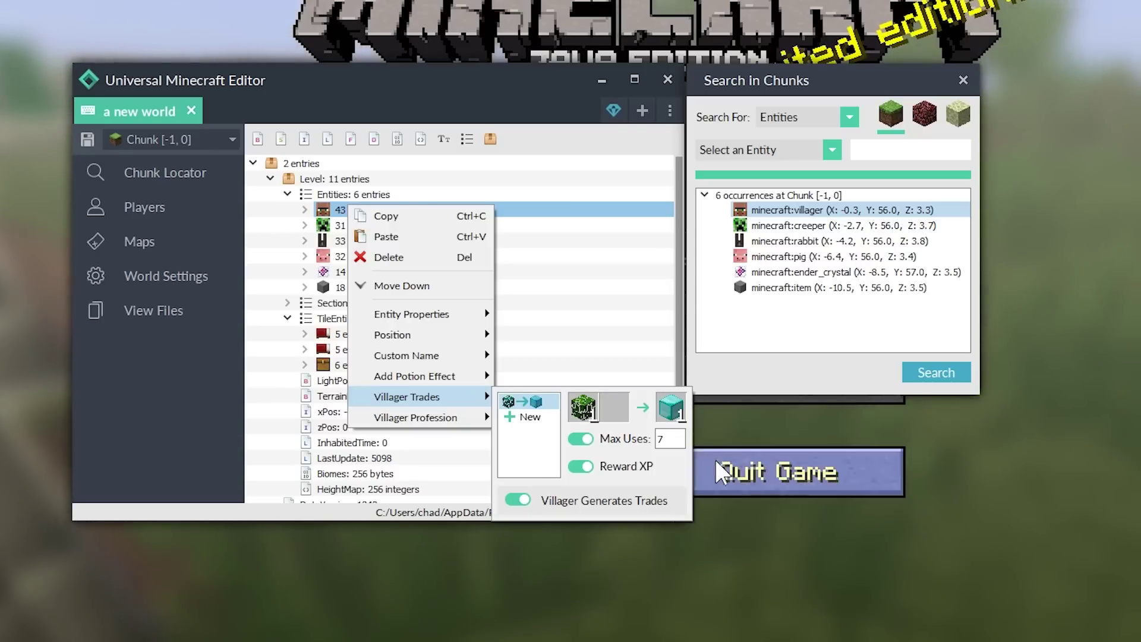
# Step: Set the count of the trade's Diamond Block output item to 64
pyautogui.click(669, 407)
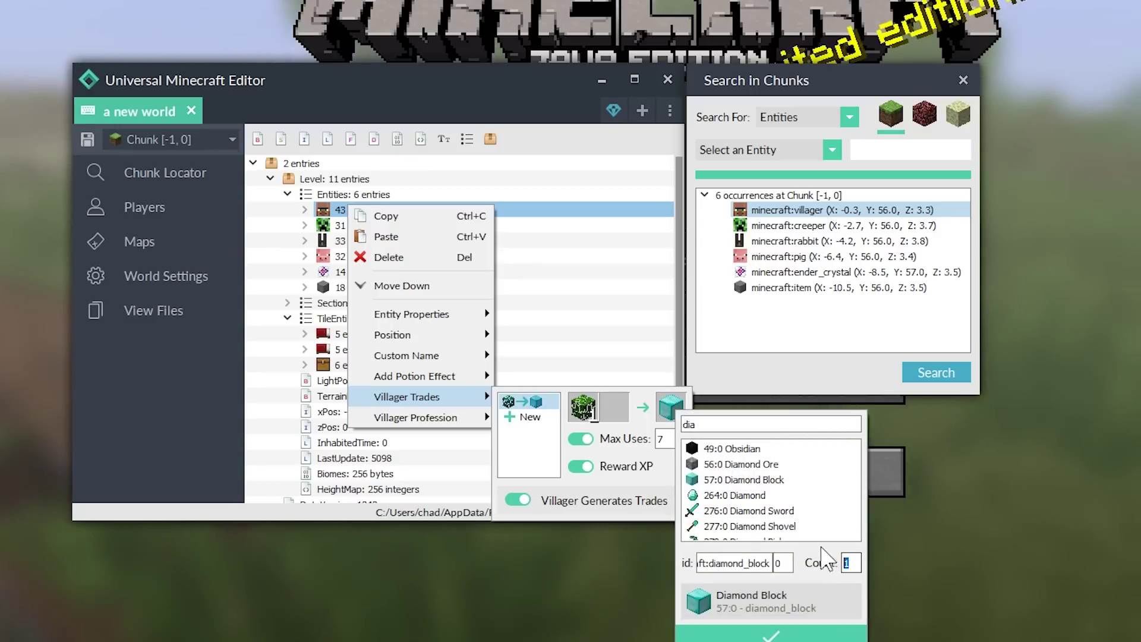
pyautogui.write('64')
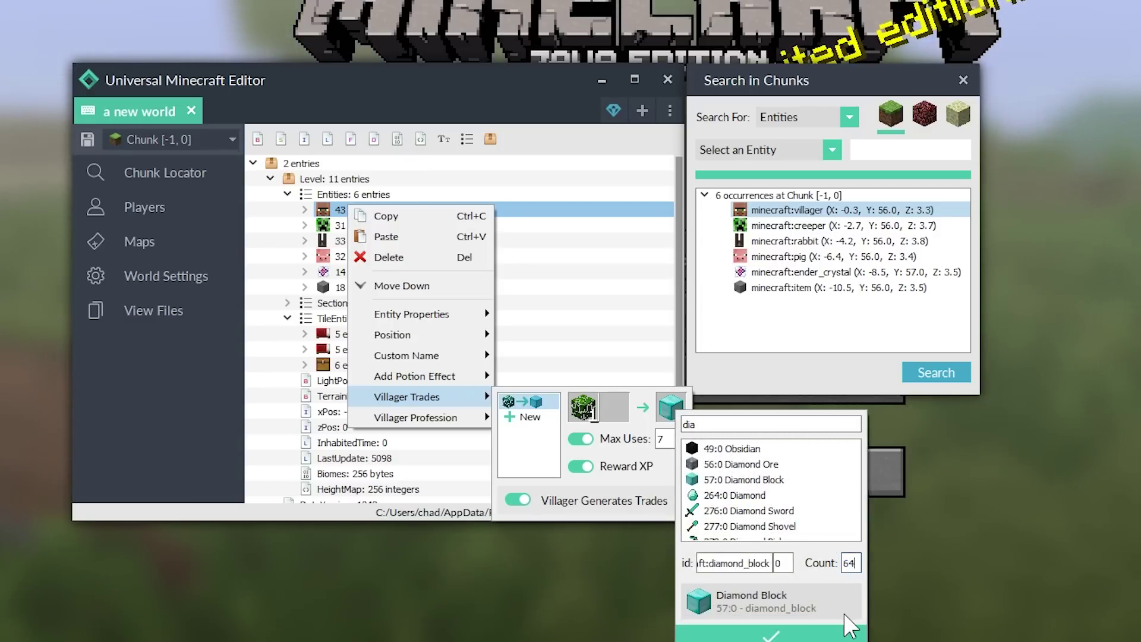
pyautogui.click(820, 637)
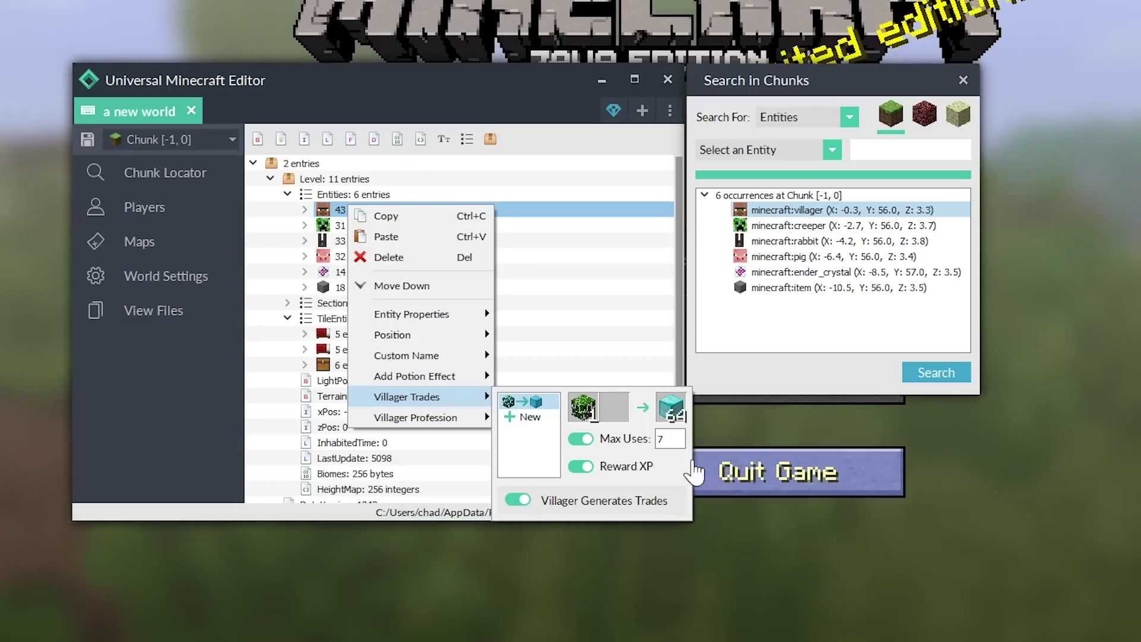
# Step: Turn off Max Uses, Reward XP and Villager Generates Trades for the villager's trade
pyautogui.click(580, 440)
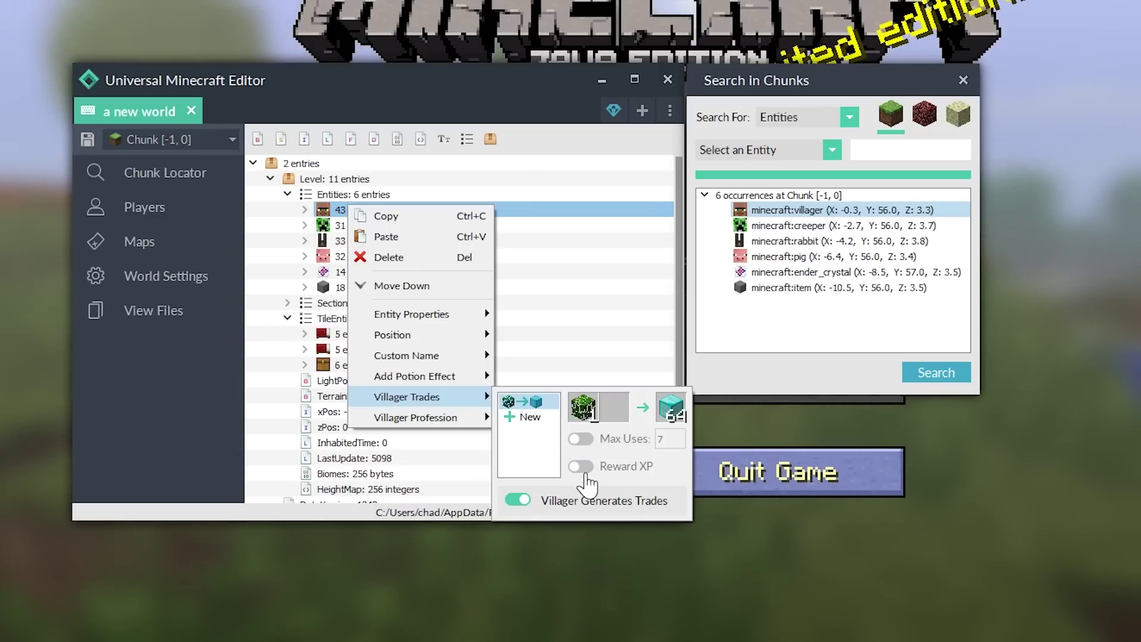
pyautogui.click(582, 469)
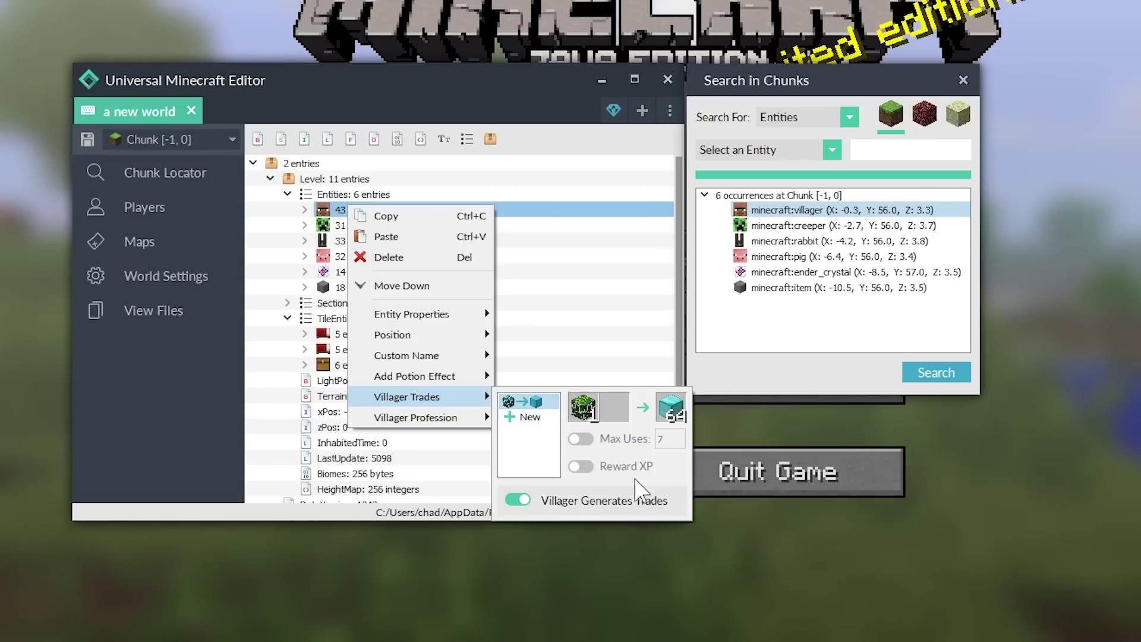
pyautogui.click(519, 500)
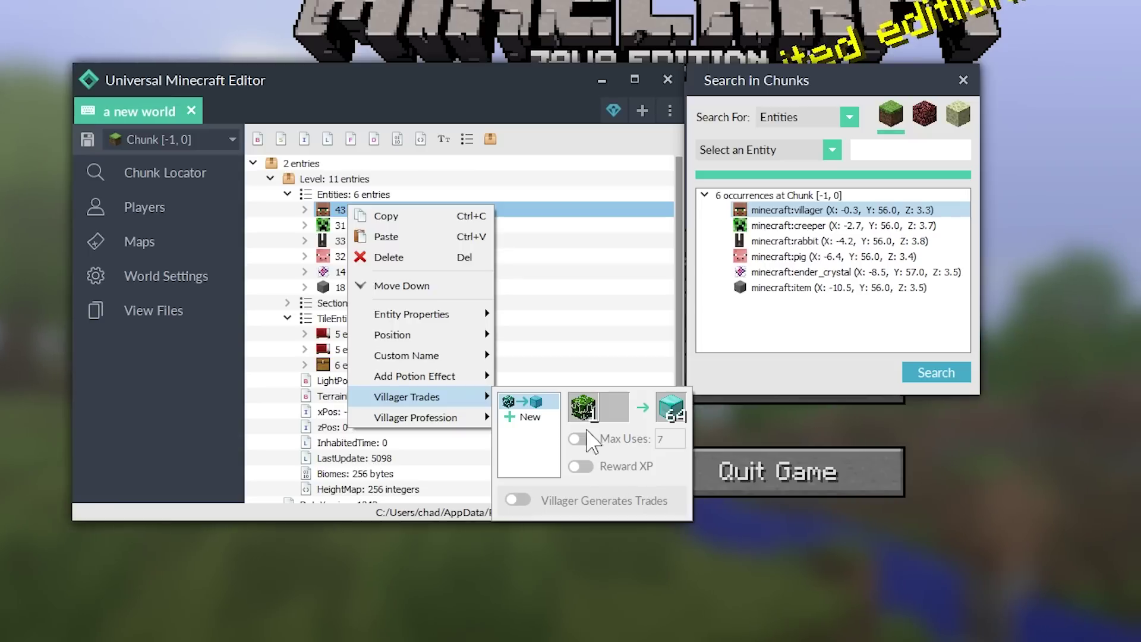
# Step: Preview the Nitwit, Librarian, Priest and Blacksmith options for the villager's profession
pyautogui.moveTo(397, 422)
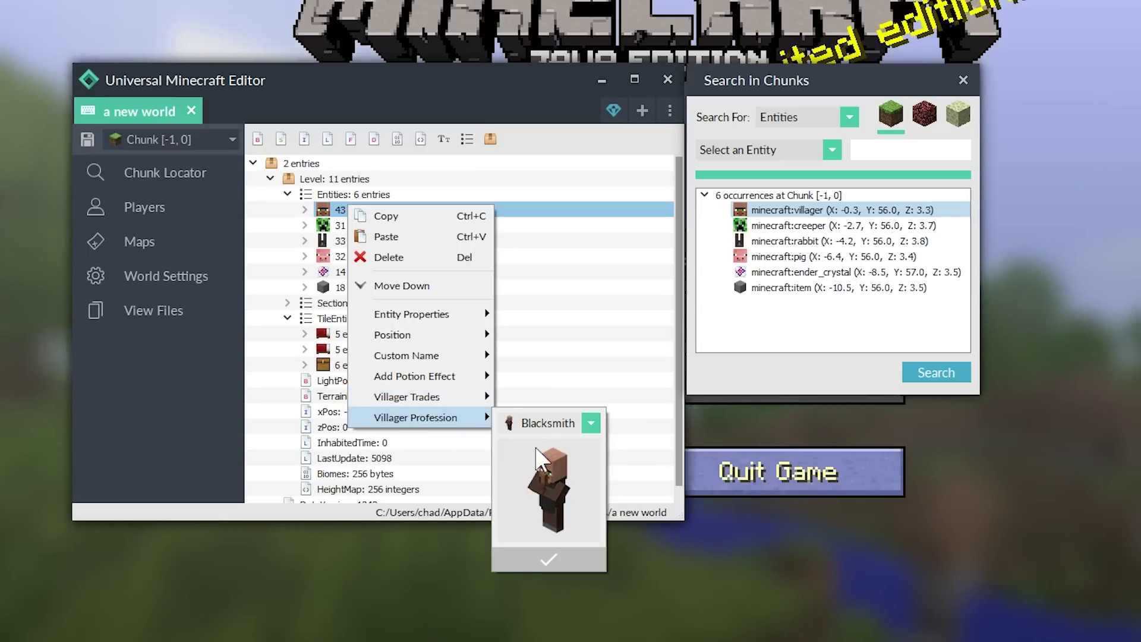
pyautogui.click(590, 423)
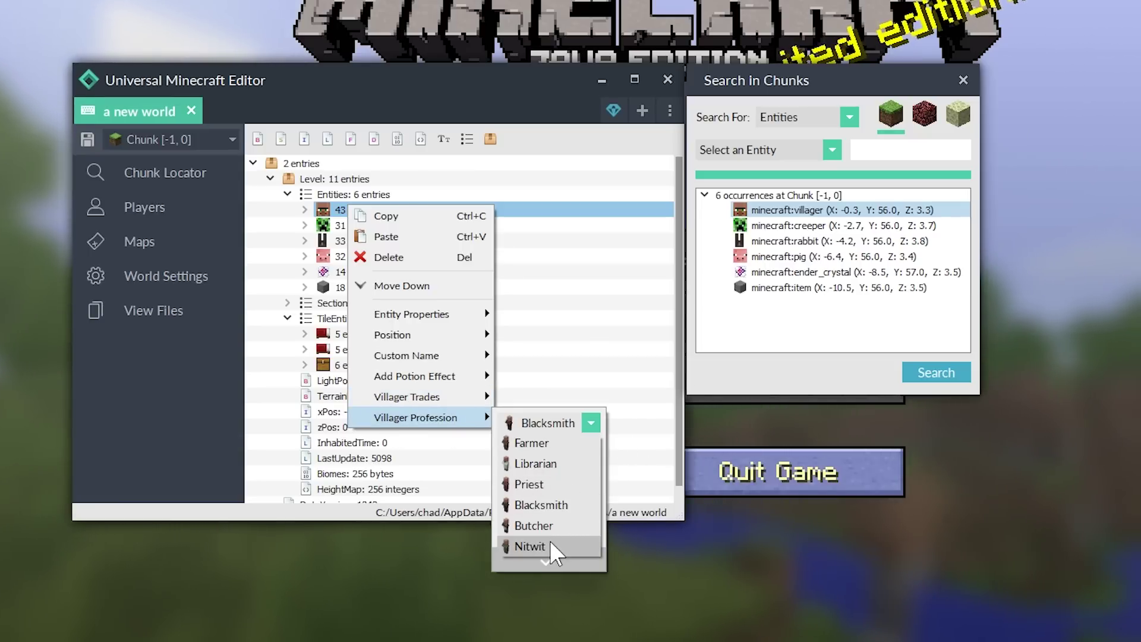
pyautogui.click(550, 544)
pyautogui.click(591, 423)
pyautogui.click(571, 464)
pyautogui.click(591, 422)
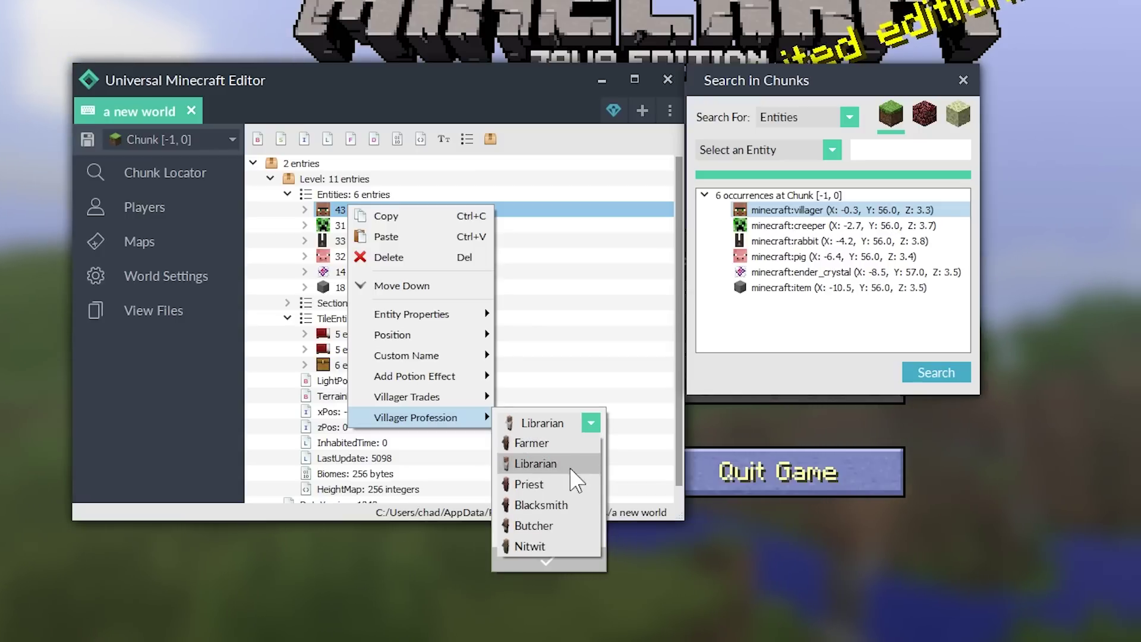
pyautogui.click(558, 484)
pyautogui.click(591, 423)
pyautogui.click(562, 505)
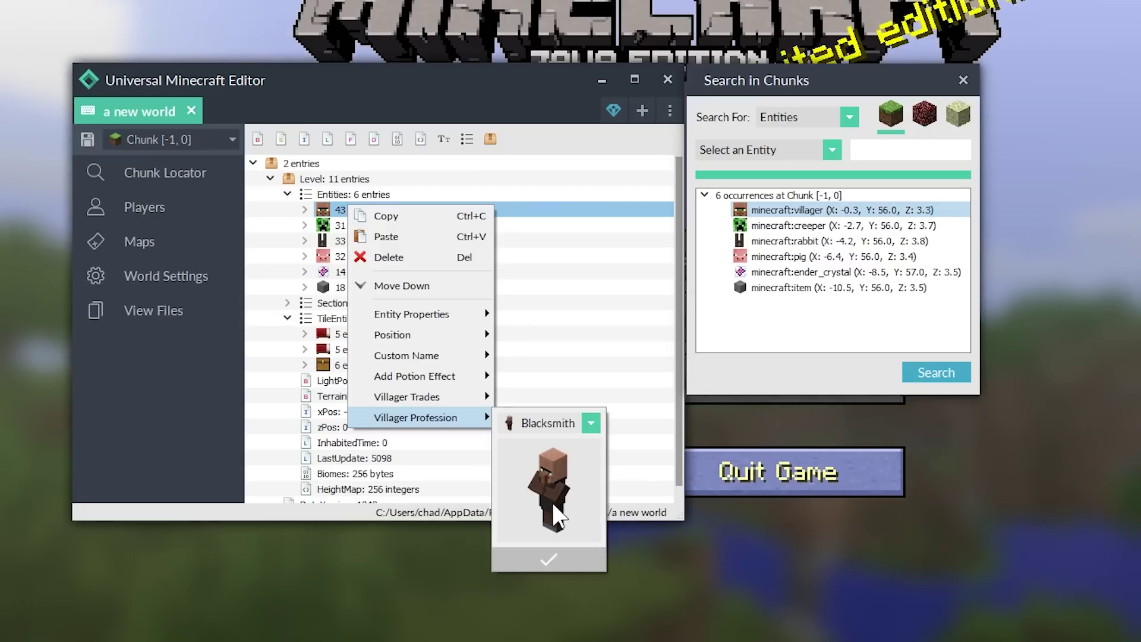
# Step: Change the villager's profession to Nitwit and apply it
pyautogui.click(591, 423)
pyautogui.click(546, 544)
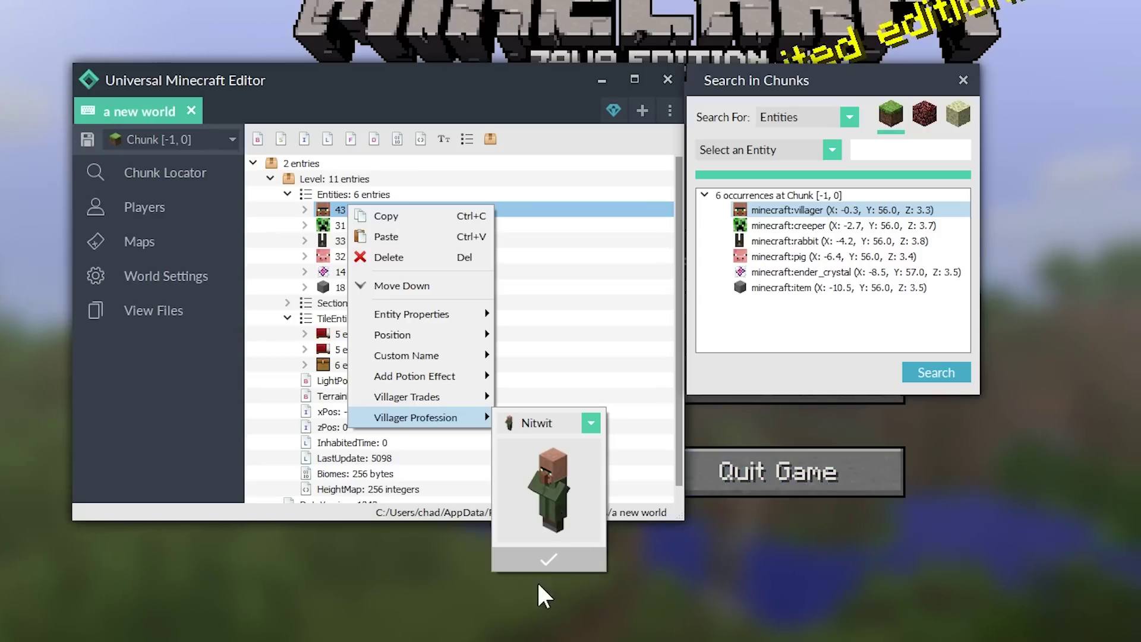
pyautogui.click(548, 565)
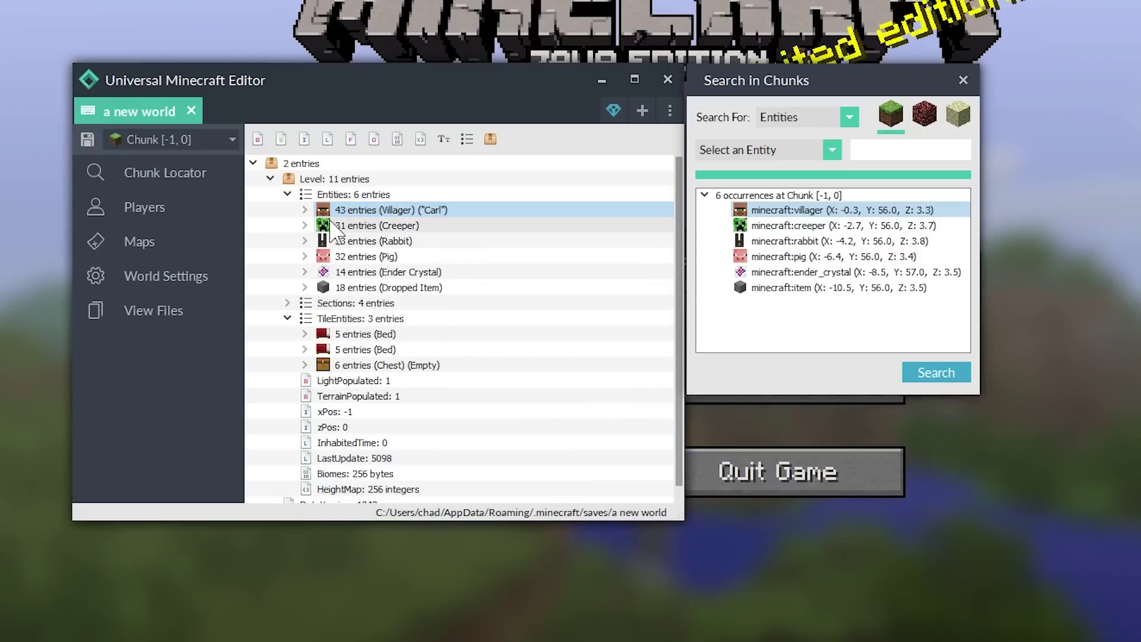
# Step: Give the creeper the visible custom name "Boom Boom"
pyautogui.rightClick(383, 232)
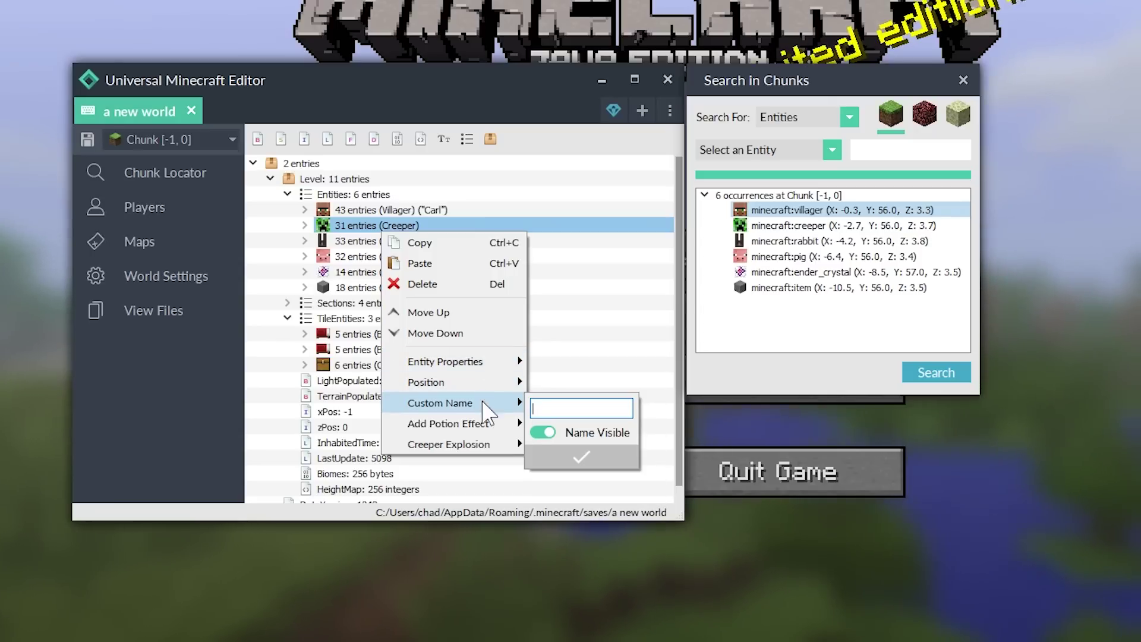
pyautogui.moveTo(481, 429)
pyautogui.moveTo(479, 400)
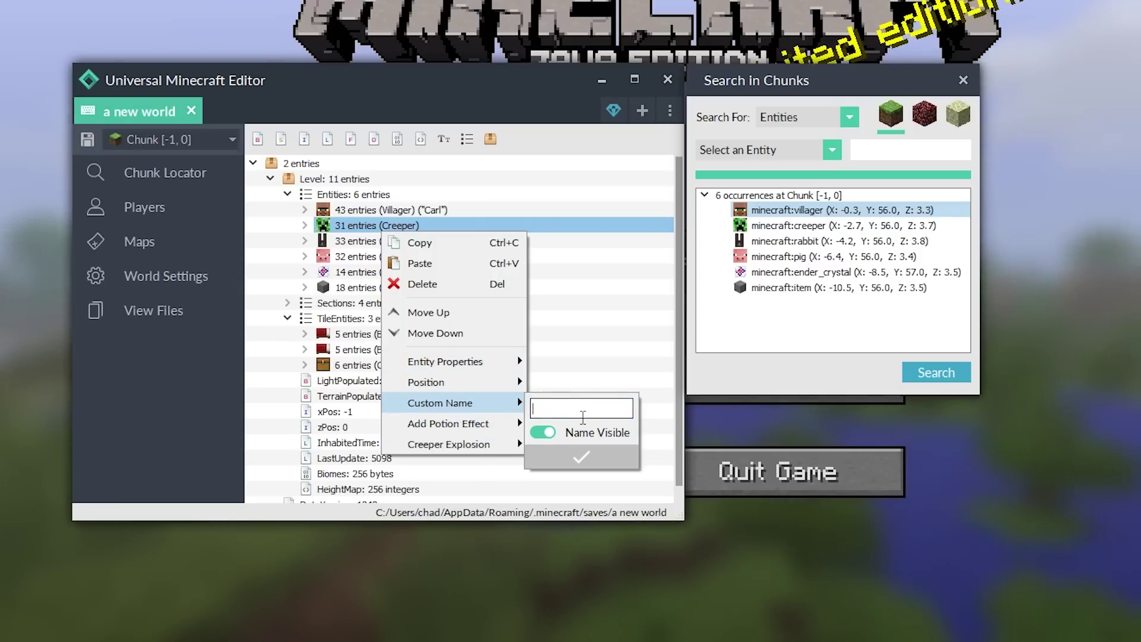
pyautogui.write('Boom Boom')
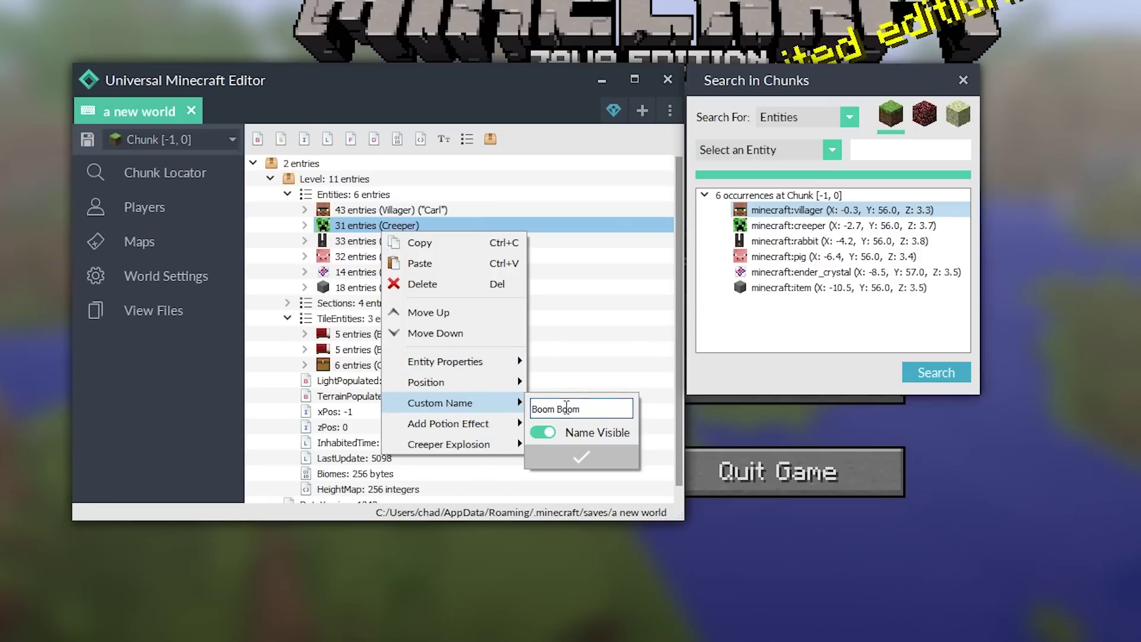
pyautogui.click(599, 463)
# Step: Apply the creeper's explosion settings with Powered enabled
pyautogui.rightClick(386, 214)
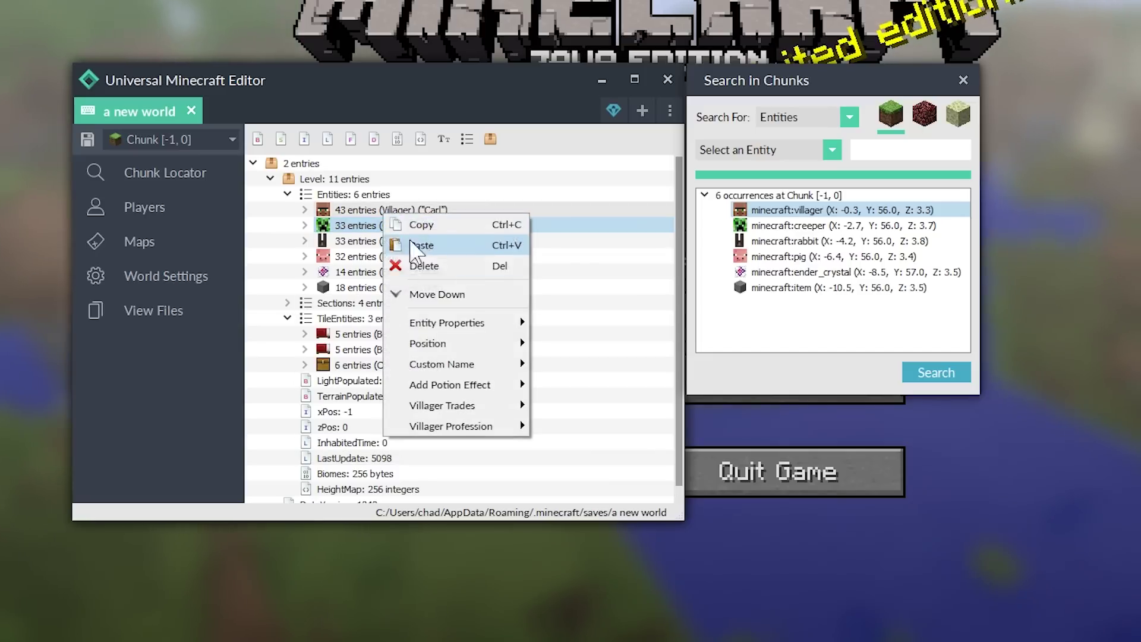
pyautogui.rightClick(355, 229)
pyautogui.moveTo(438, 438)
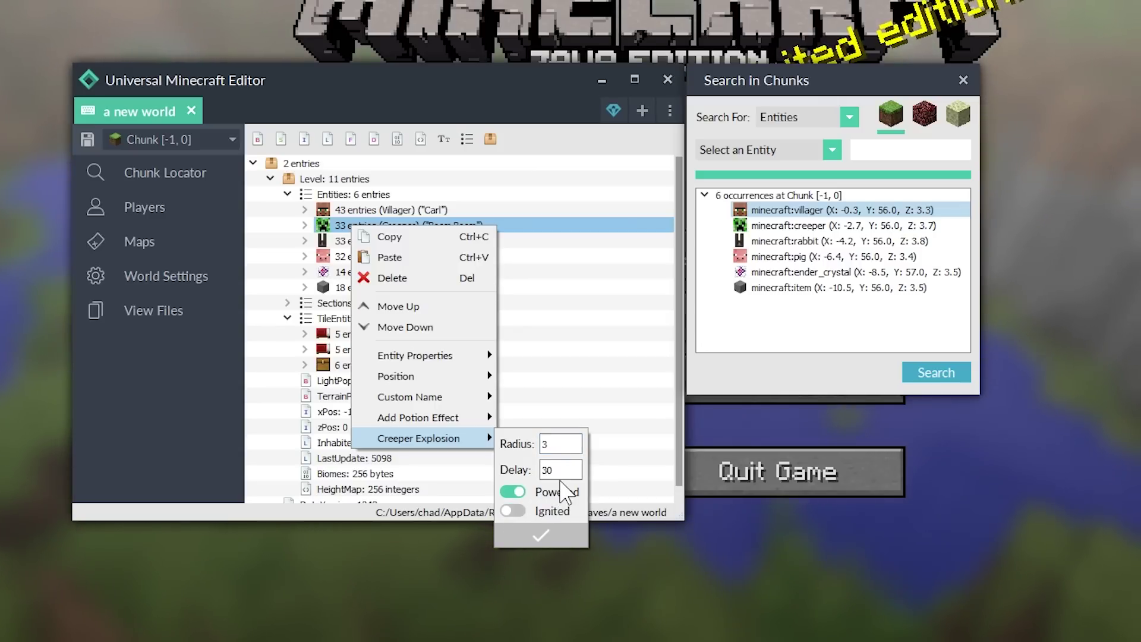
pyautogui.click(542, 540)
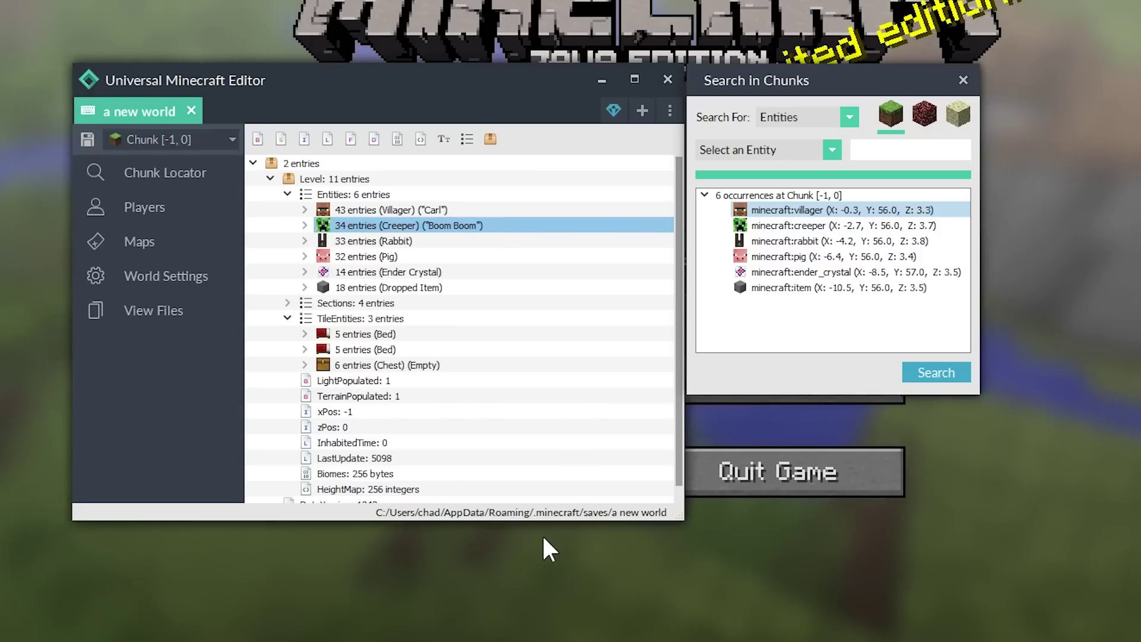
# Step: Preview several types for the rabbit, including Killer Bunny, Gold, Salt & Pepper, White and Brown
pyautogui.click(394, 242)
pyautogui.rightClick(393, 242)
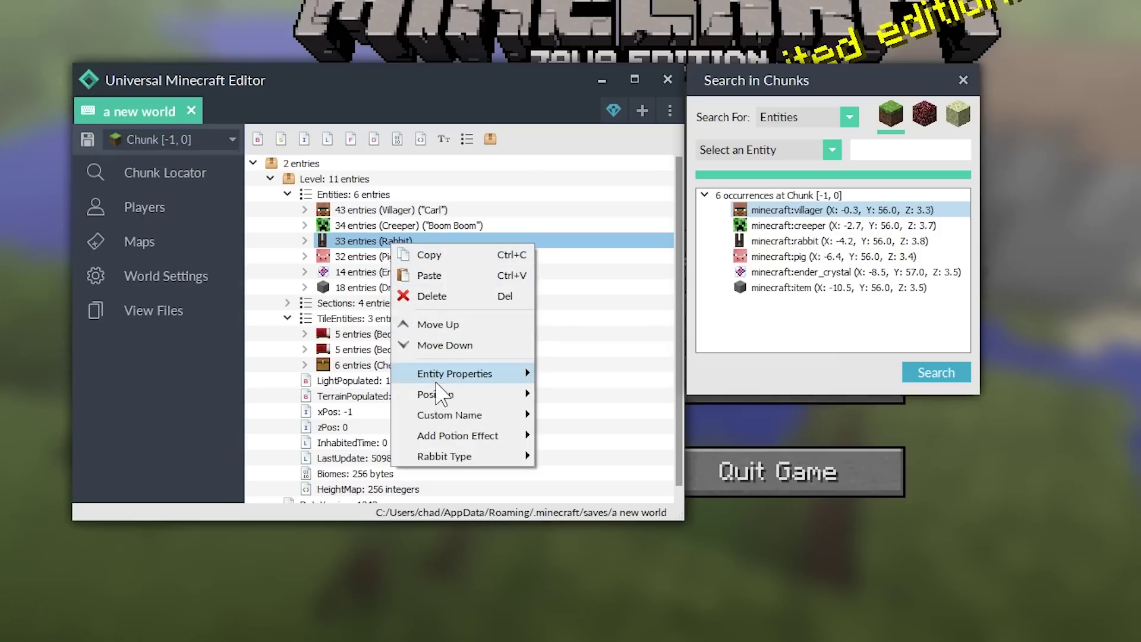
pyautogui.click(469, 375)
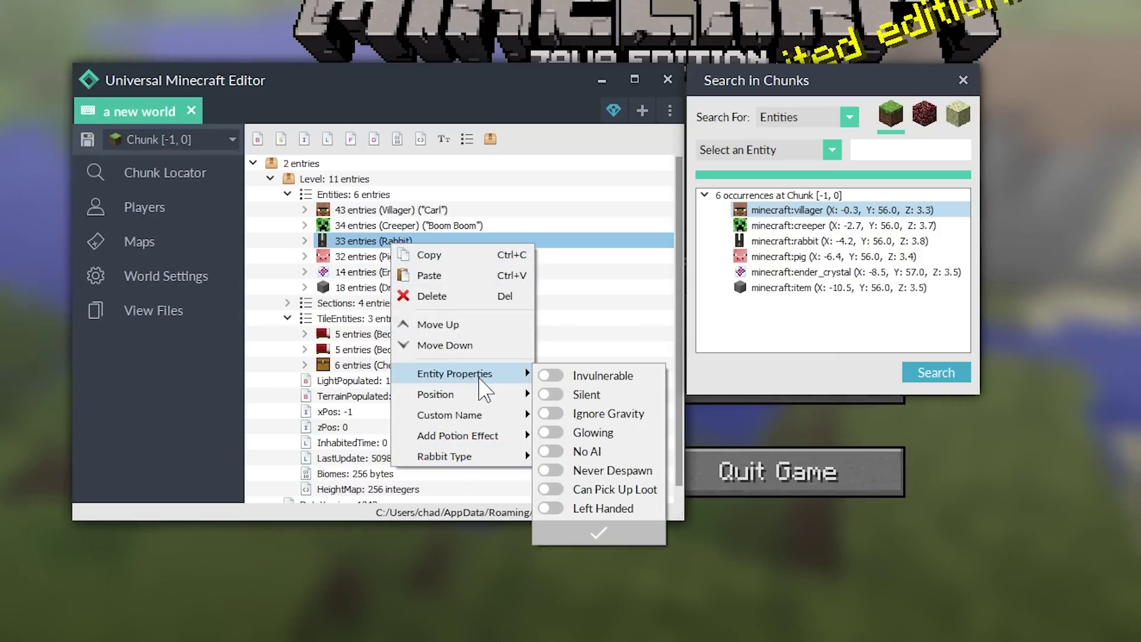
pyautogui.click(482, 393)
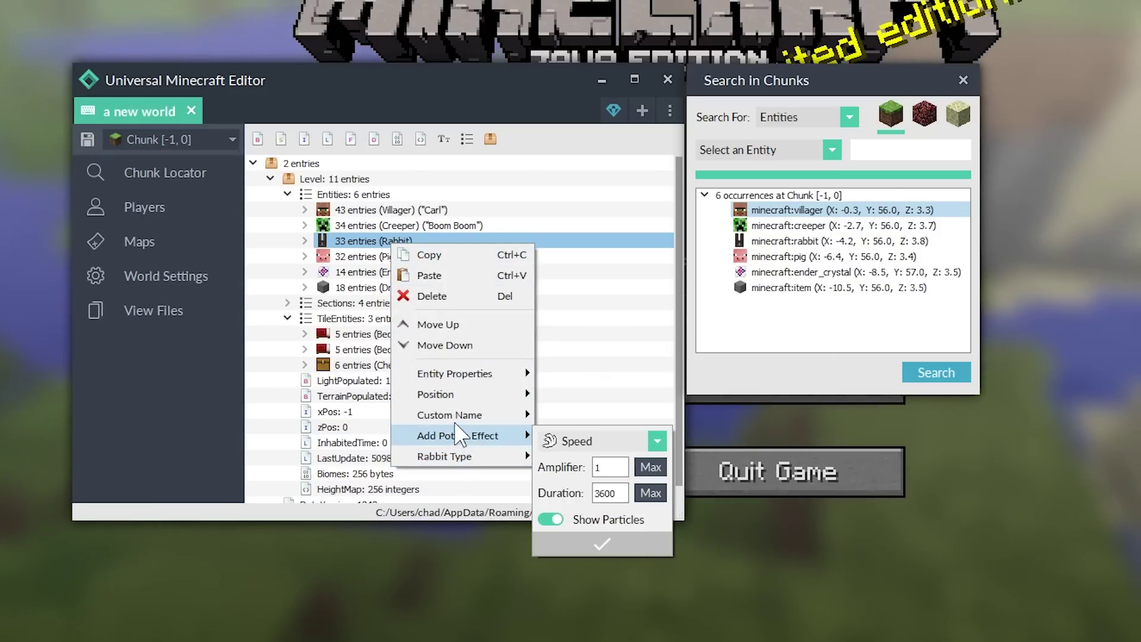
pyautogui.moveTo(455, 462)
pyautogui.click(625, 468)
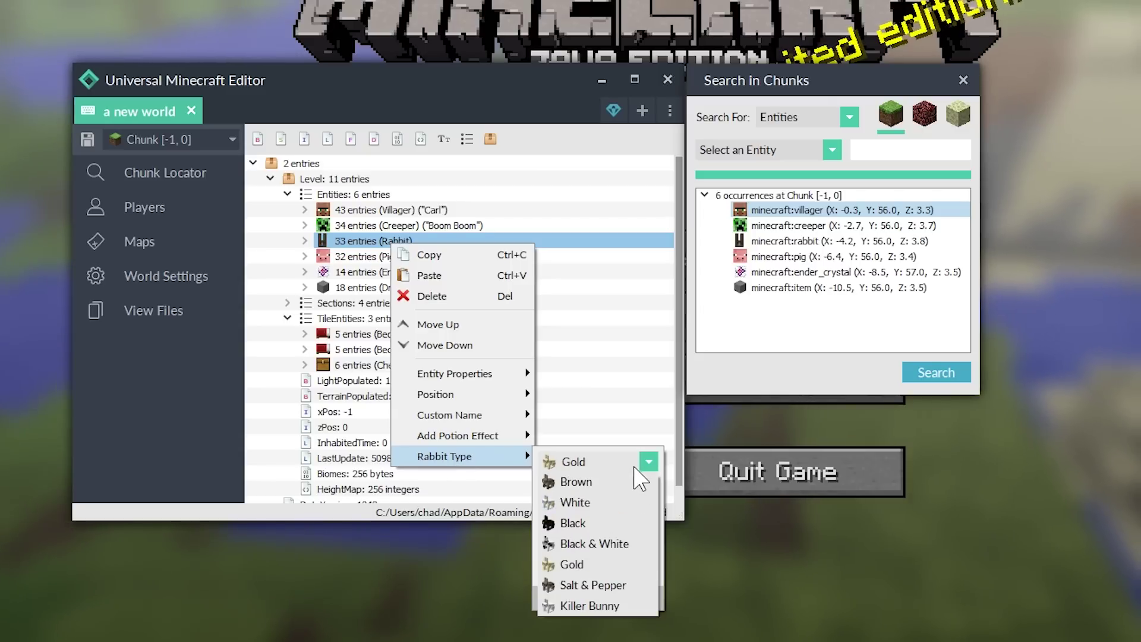
pyautogui.click(608, 601)
pyautogui.click(618, 462)
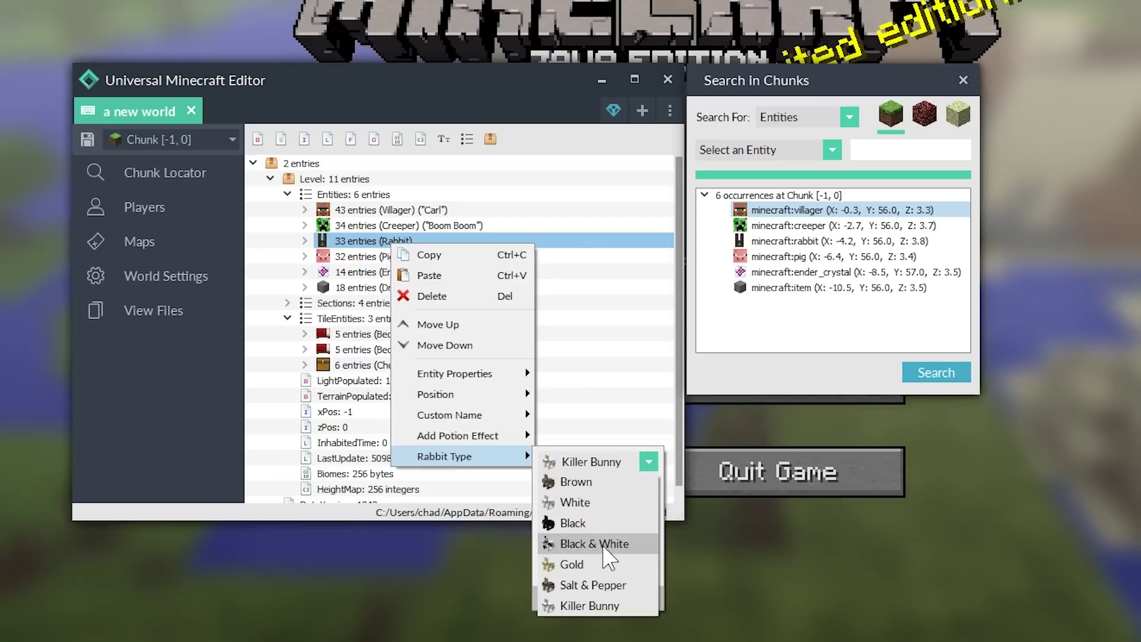
pyautogui.click(585, 571)
pyautogui.click(611, 461)
pyautogui.click(606, 564)
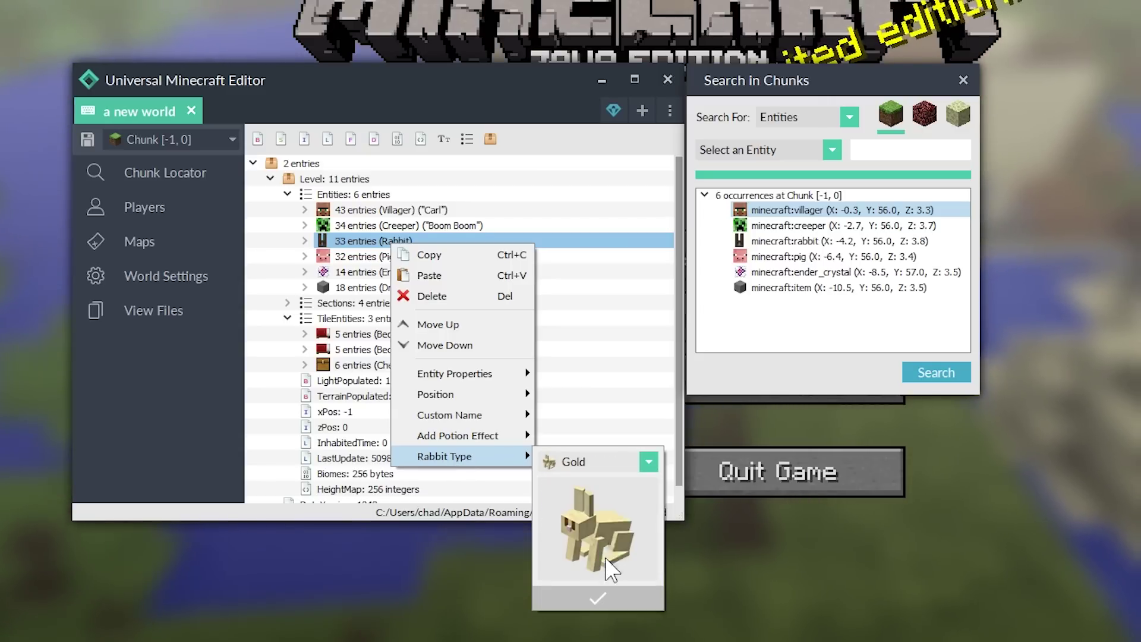
pyautogui.click(626, 470)
pyautogui.click(615, 585)
pyautogui.click(621, 469)
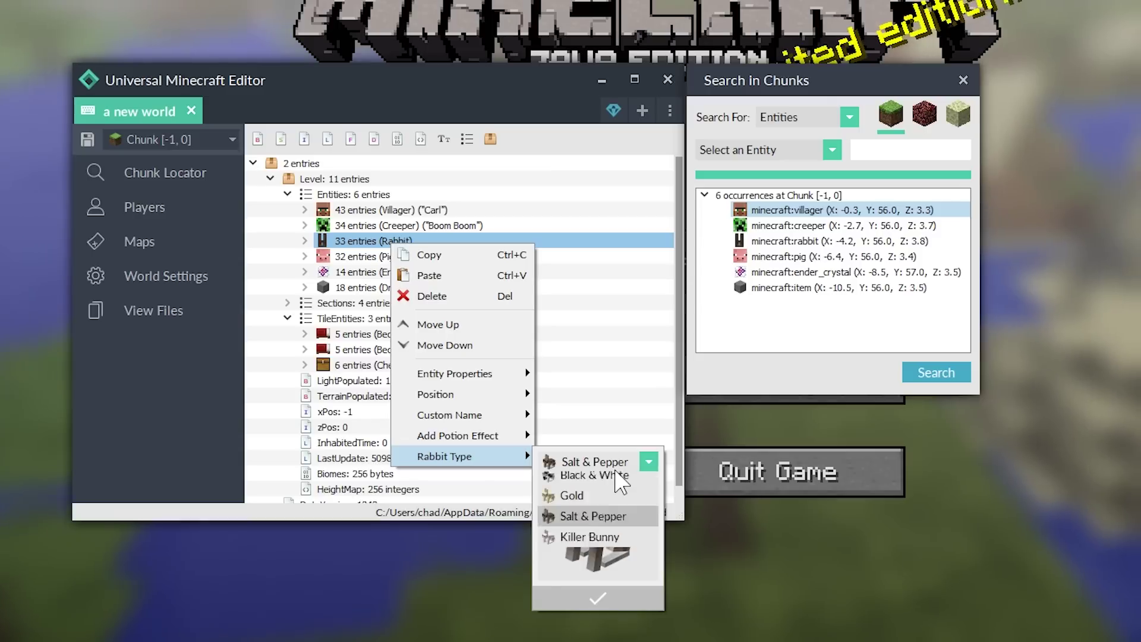
pyautogui.click(606, 502)
pyautogui.click(612, 464)
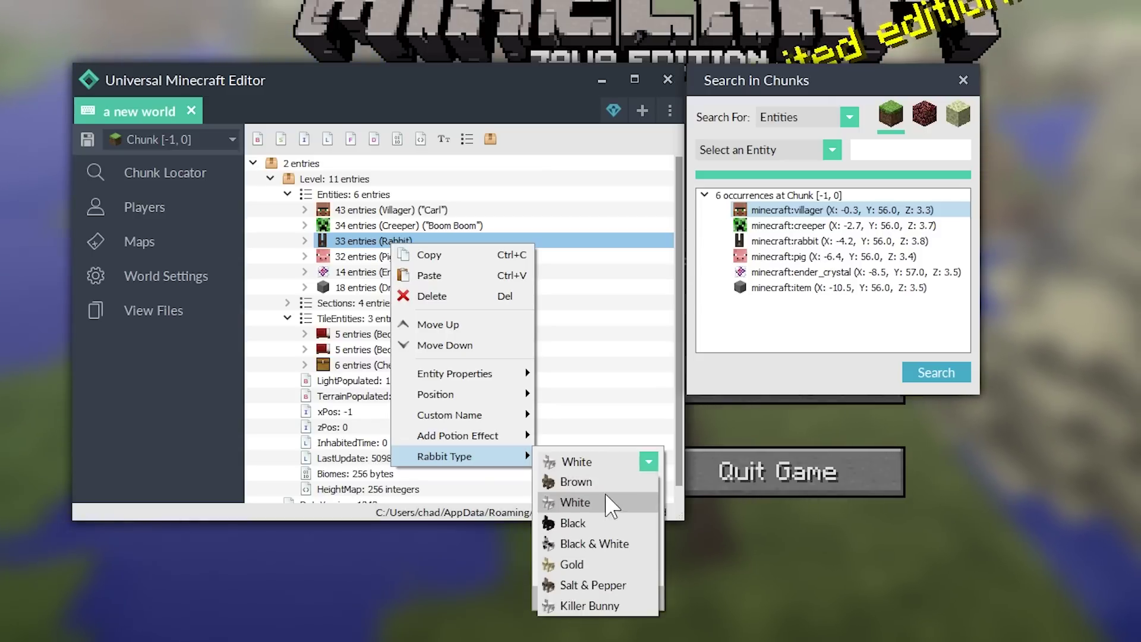
pyautogui.click(611, 480)
# Step: Change the rabbit's type to Killer Bunny and apply it
pyautogui.click(609, 463)
pyautogui.click(608, 598)
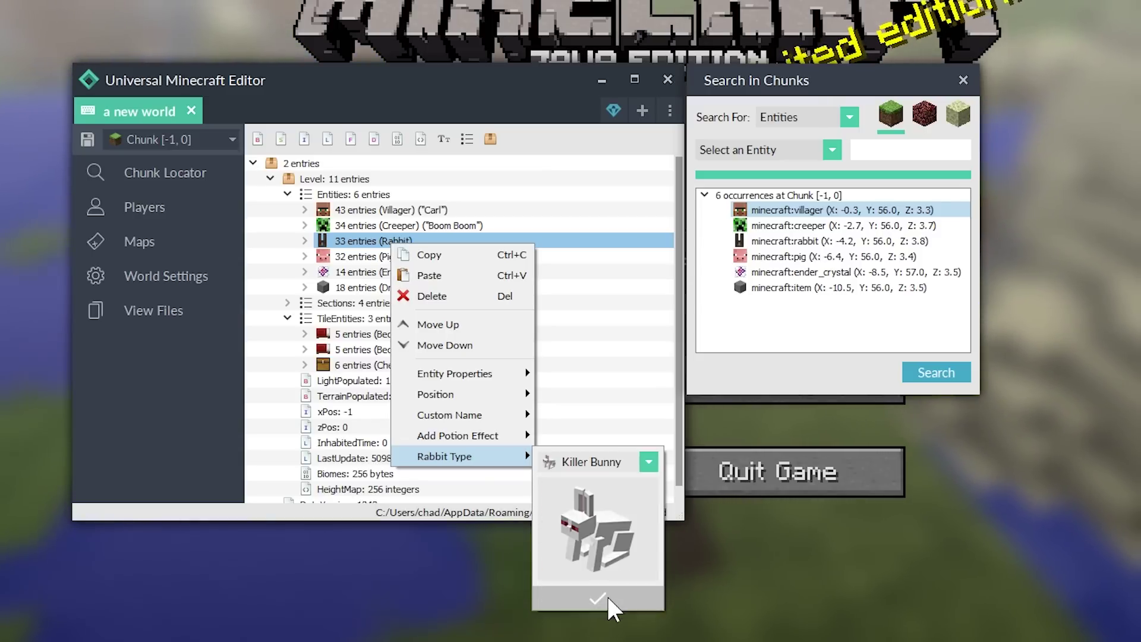
pyautogui.click(608, 592)
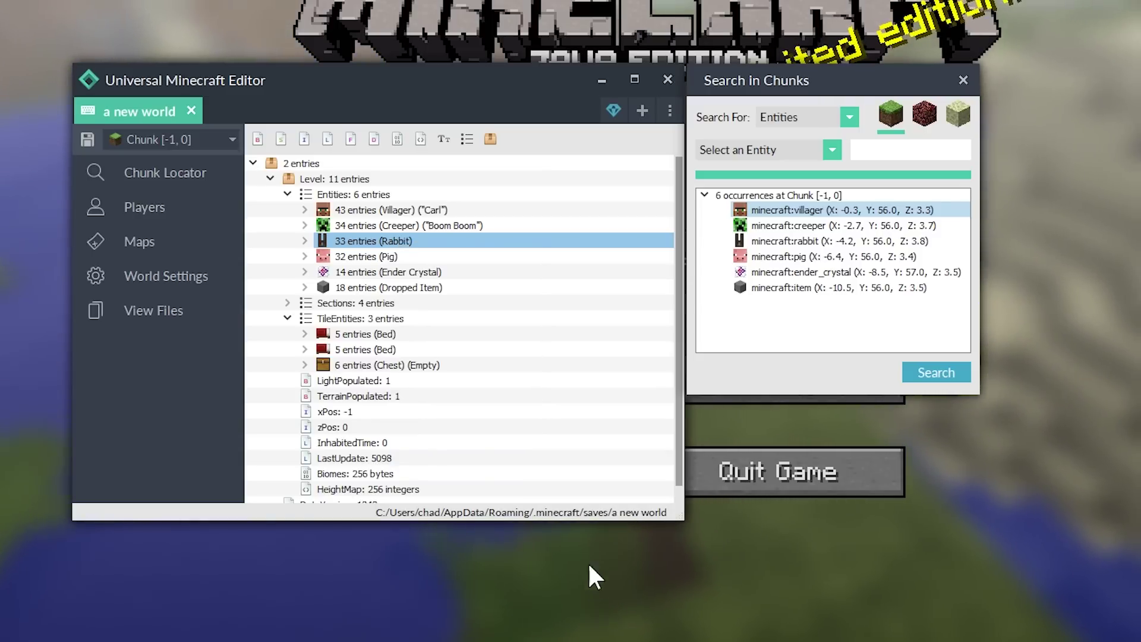
# Step: Give the pig a saddle by enabling and applying Has Saddle
pyautogui.rightClick(438, 257)
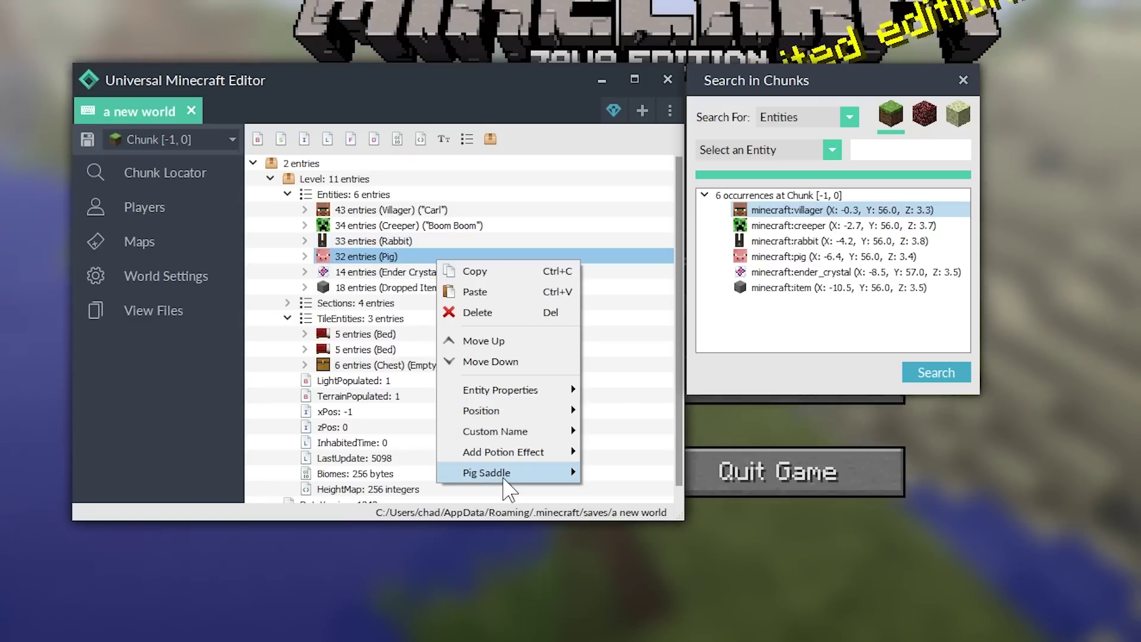
pyautogui.moveTo(510, 474)
pyautogui.click(596, 475)
pyautogui.click(596, 475)
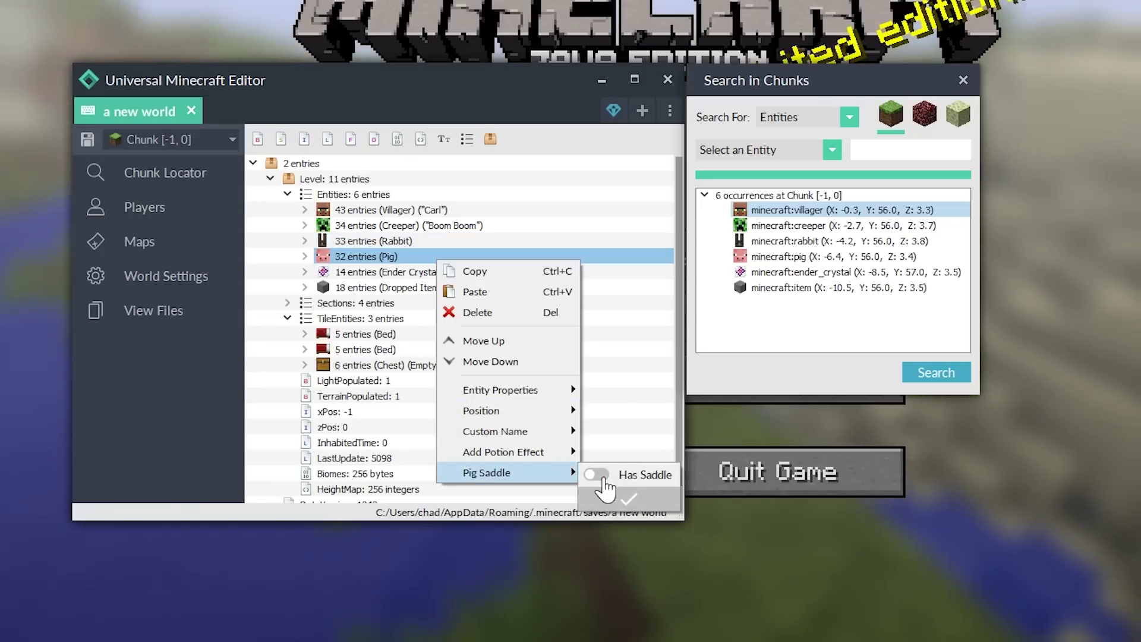
pyautogui.click(596, 475)
pyautogui.click(617, 498)
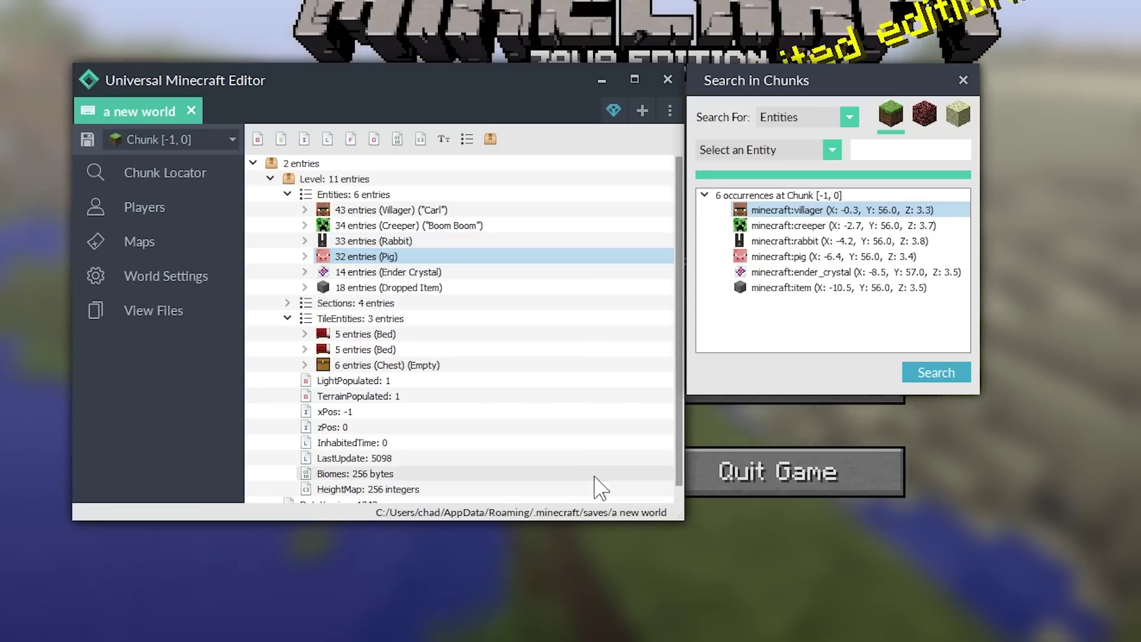
# Step: Apply a beam target of X 0, Y 65, Z 0 to the ender crystal with Has Bedrock Bottom enabled
pyautogui.rightClick(395, 275)
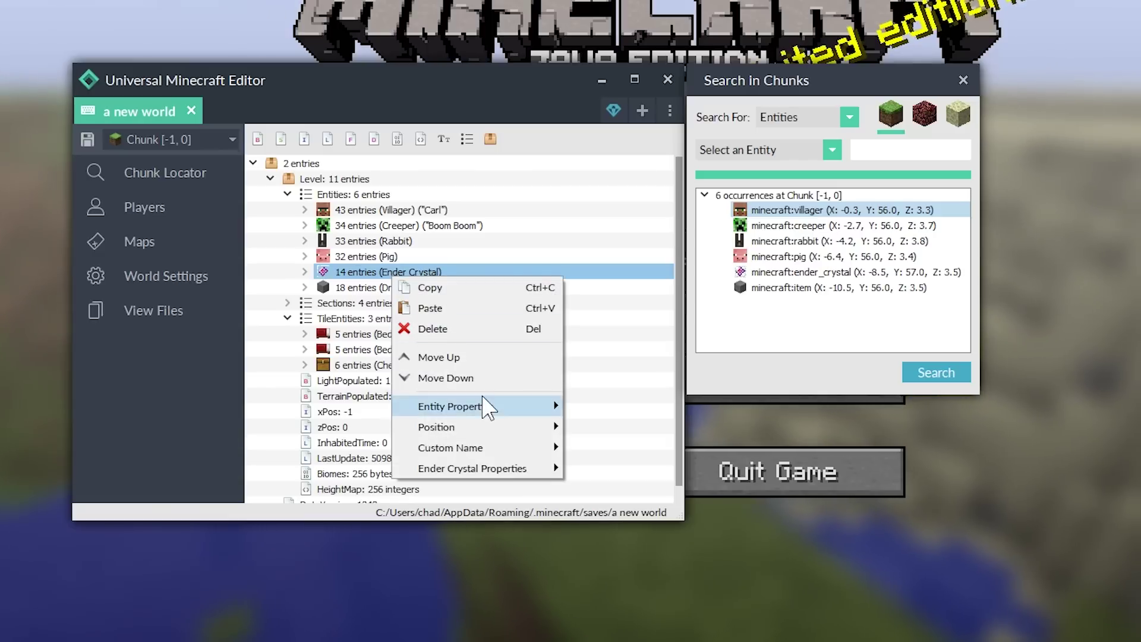
pyautogui.moveTo(493, 409)
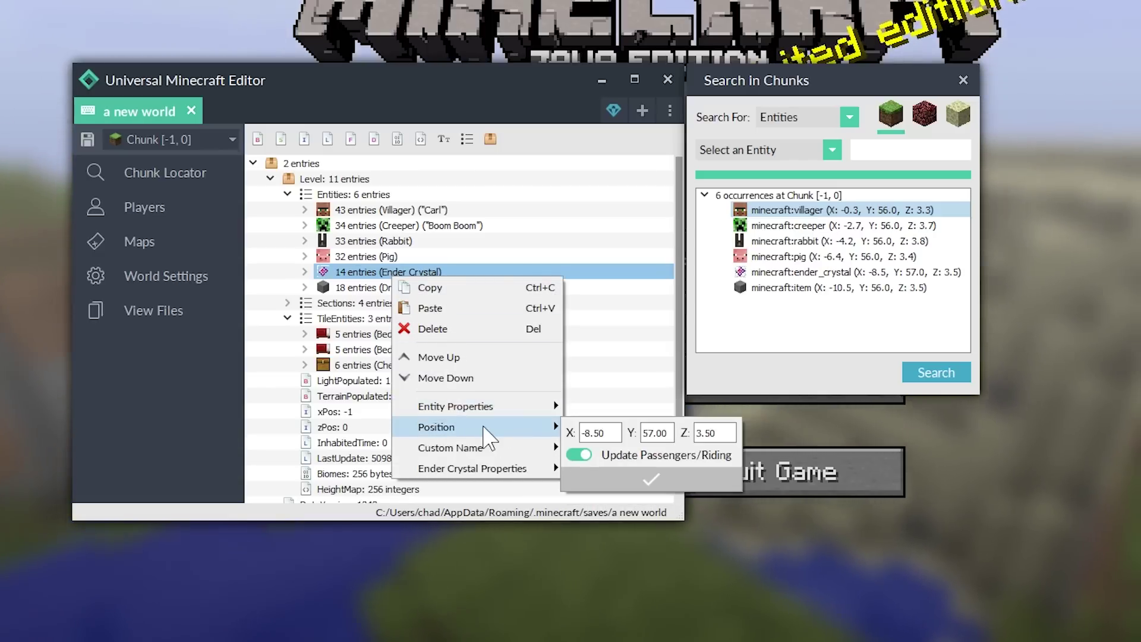
pyautogui.moveTo(481, 451)
pyautogui.moveTo(479, 473)
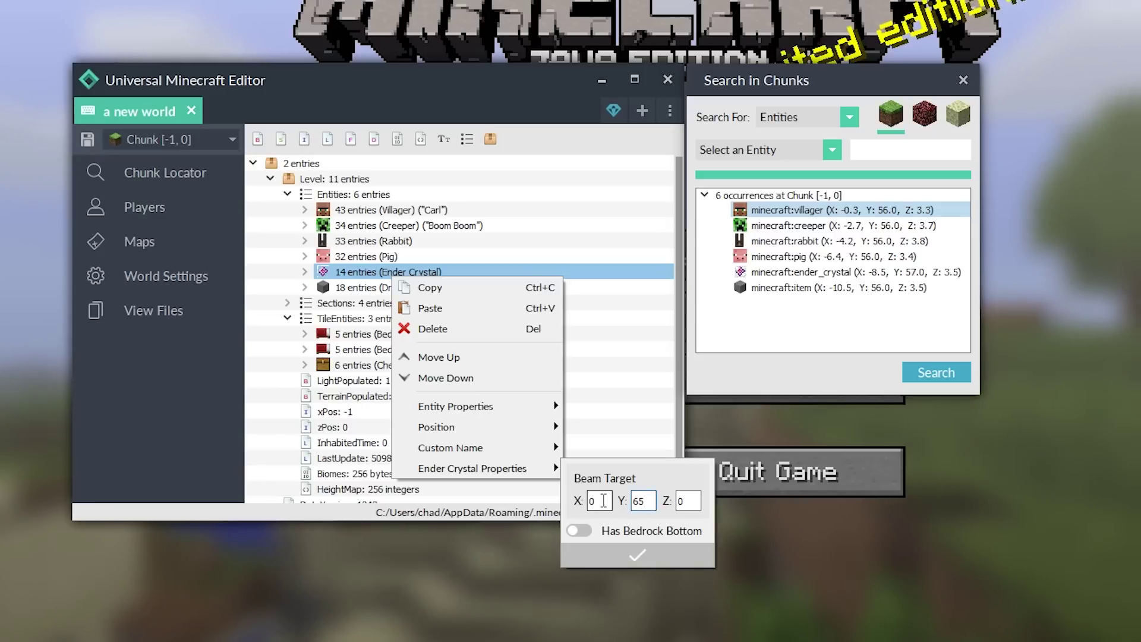
pyautogui.click(613, 532)
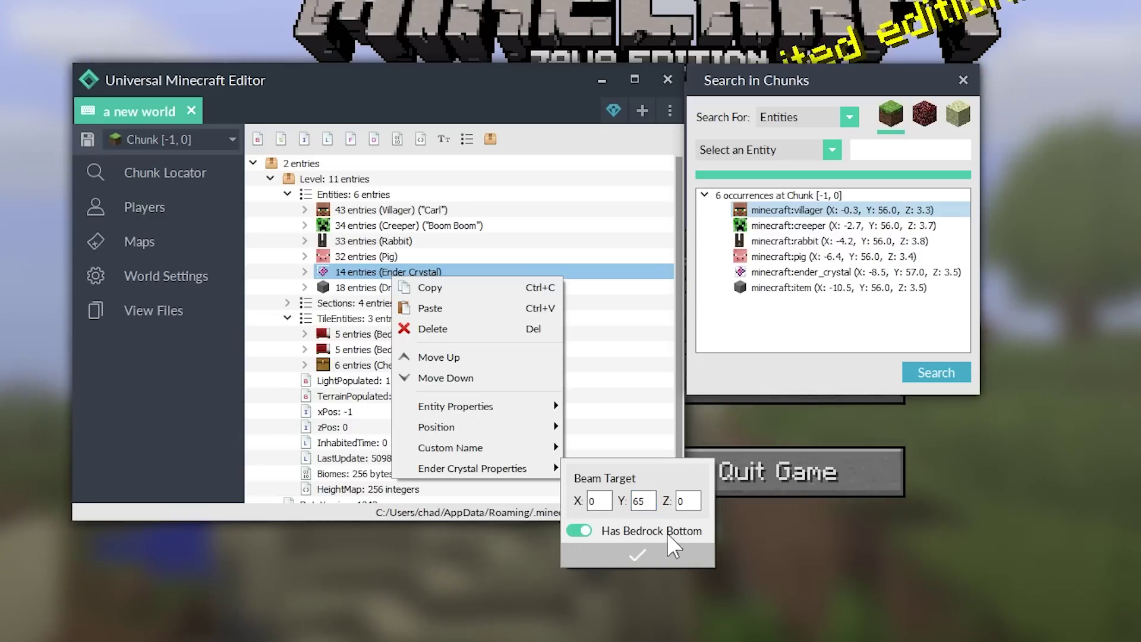
pyautogui.click(639, 555)
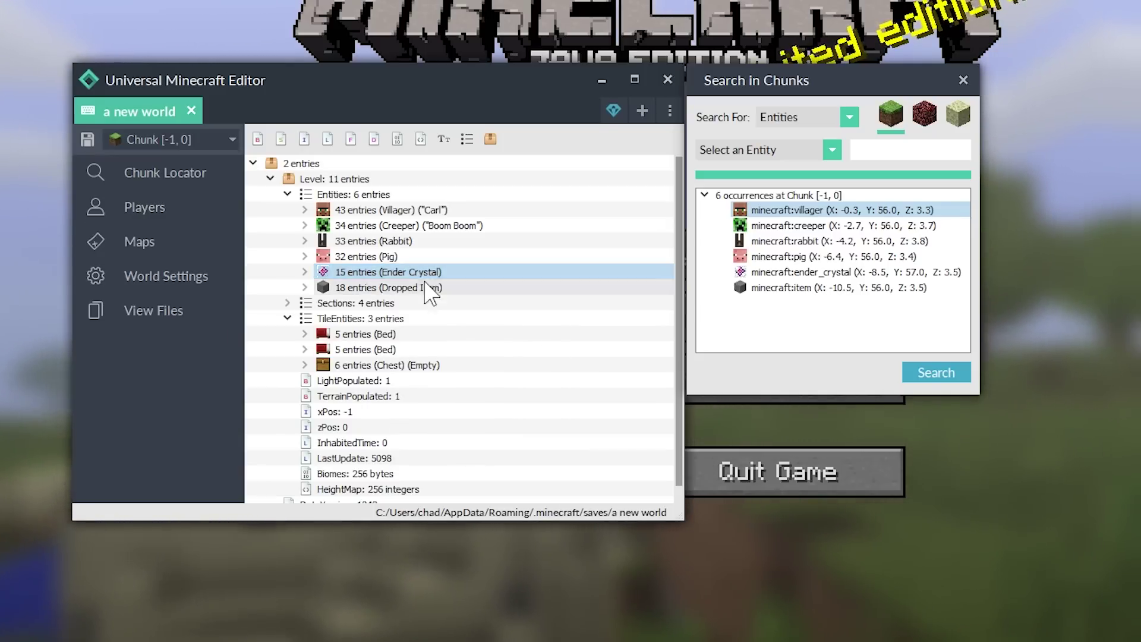
# Step: Examine the dropped item's contents and the item replacement options for its Diamond Sword
pyautogui.click(404, 289)
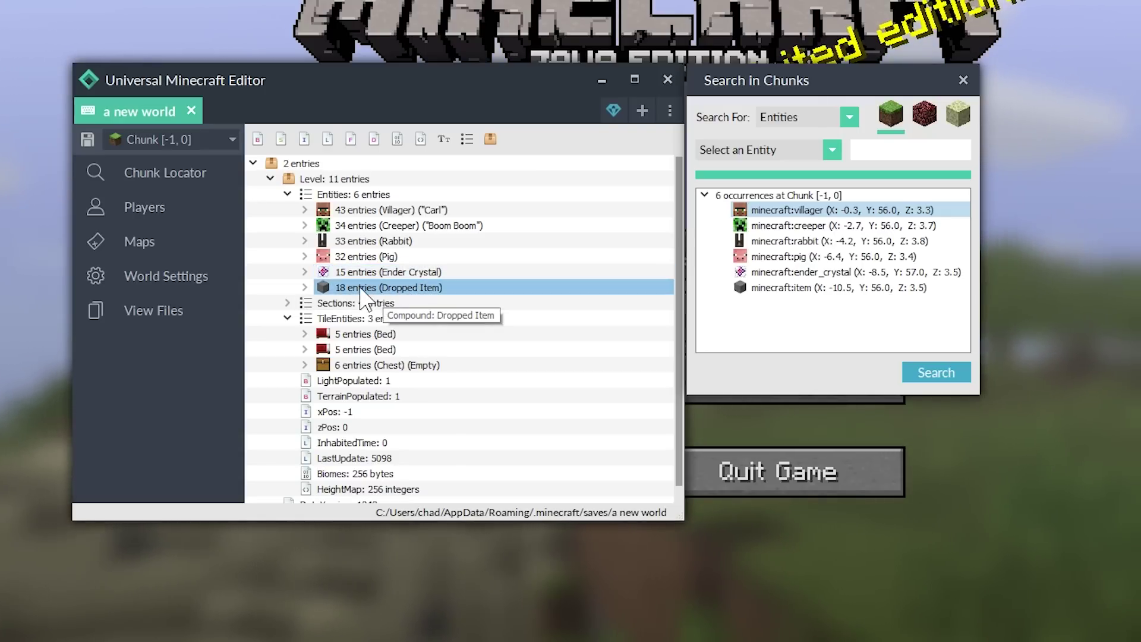
pyautogui.click(304, 288)
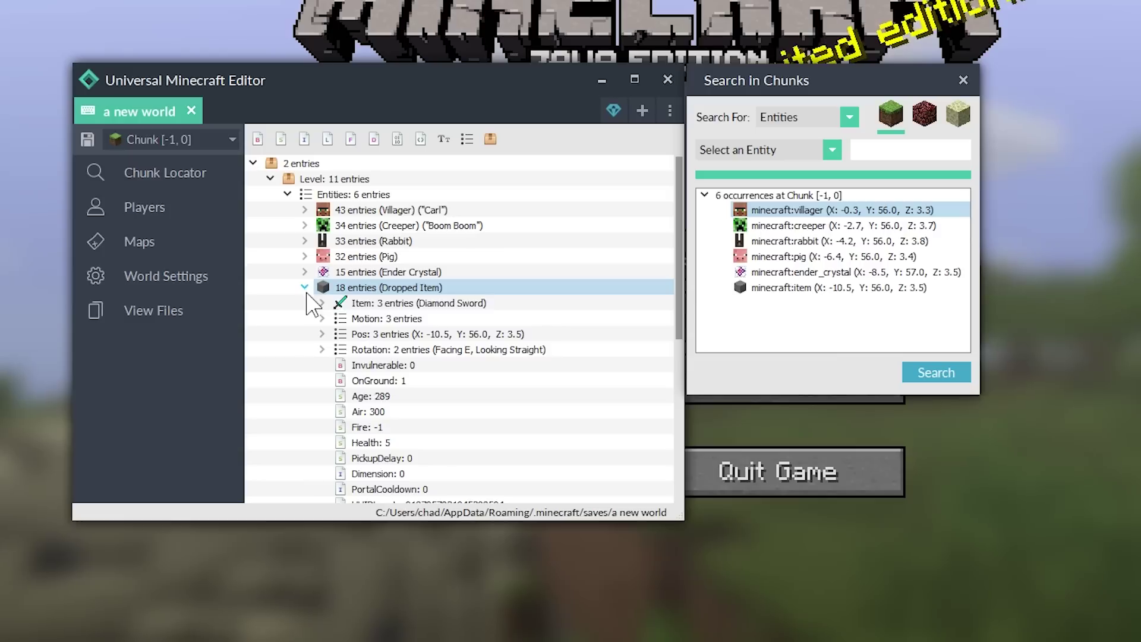
pyautogui.click(395, 304)
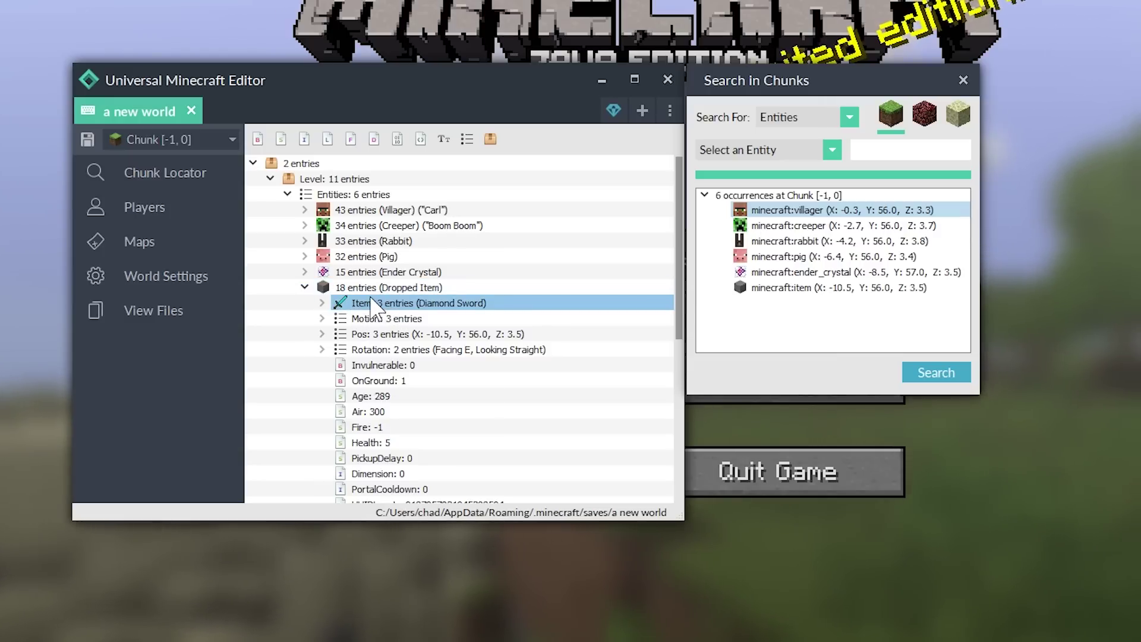
pyautogui.rightClick(371, 303)
pyautogui.moveTo(424, 423)
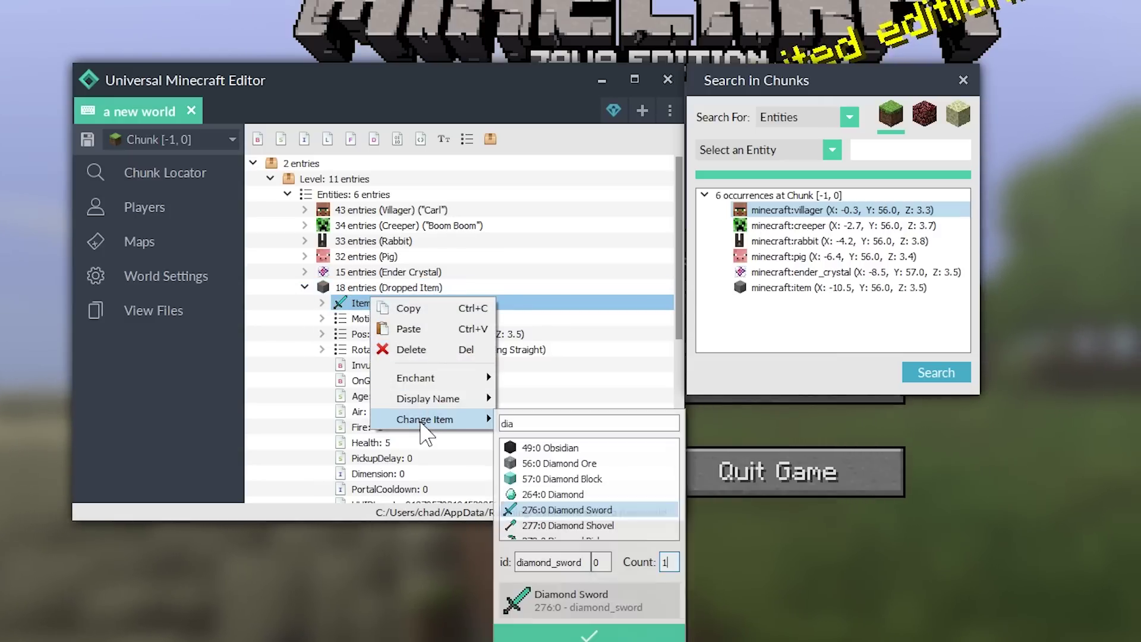
pyautogui.press('Escape')
pyautogui.click(333, 305)
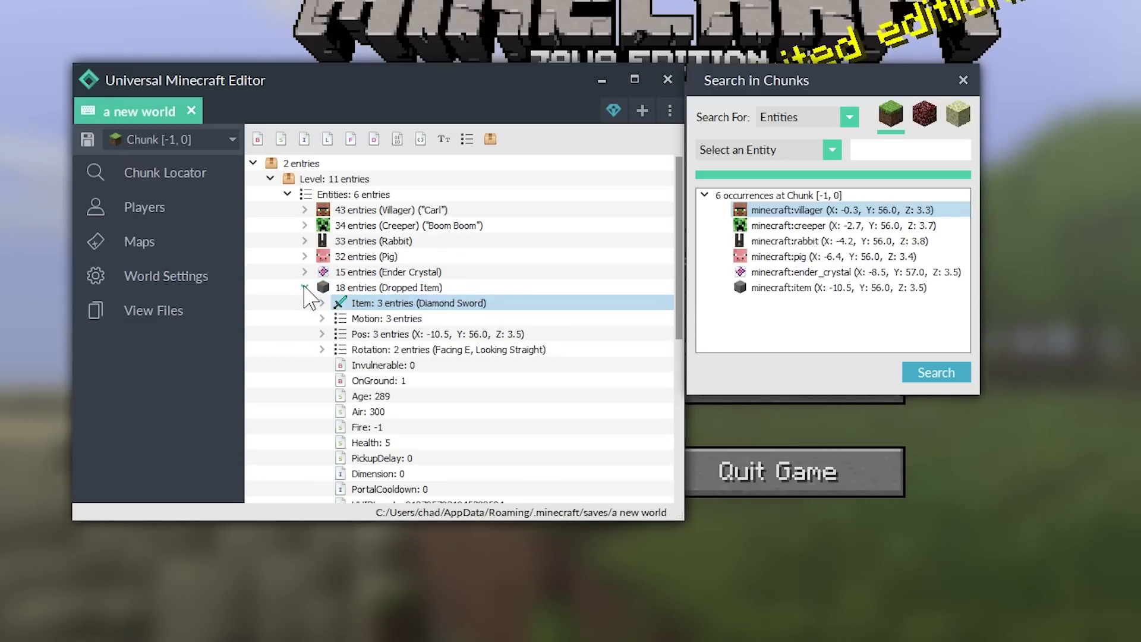
pyautogui.click(304, 287)
# Step: Apply the dropped item's properties with Never Despawn enabled and Can Pick Up disabled
pyautogui.rightClick(340, 291)
pyautogui.moveTo(428, 466)
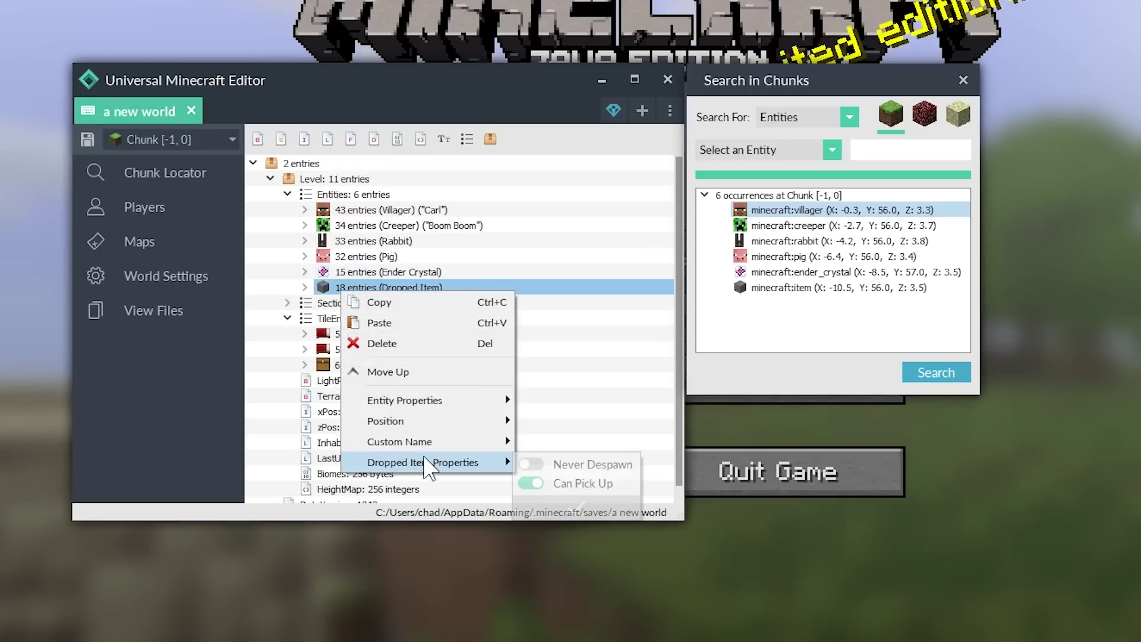
pyautogui.click(535, 483)
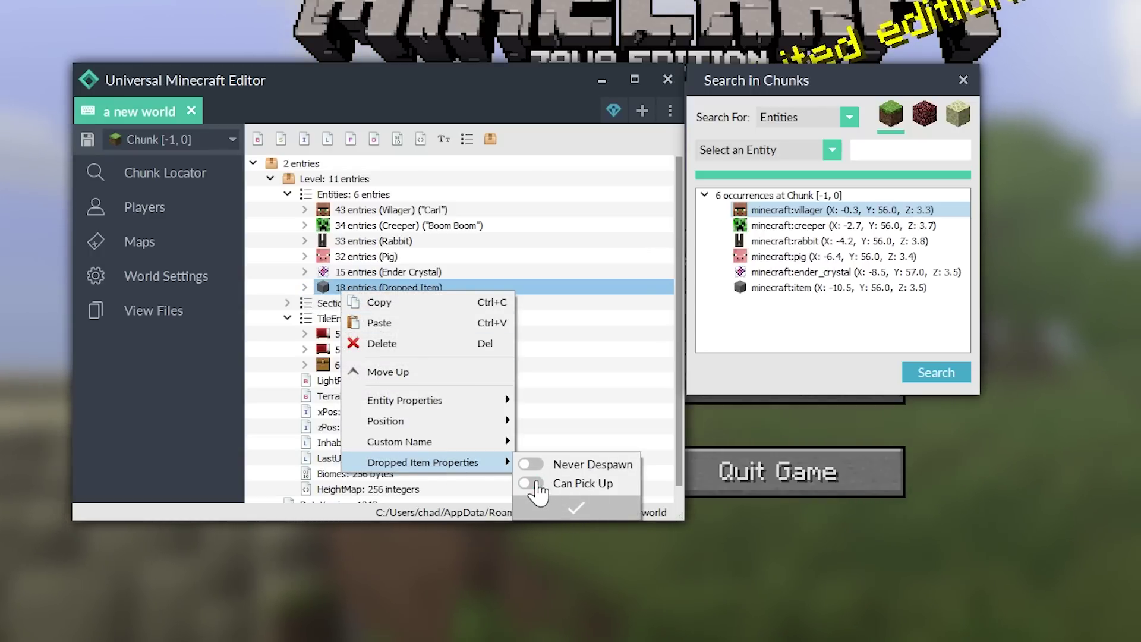
pyautogui.click(530, 464)
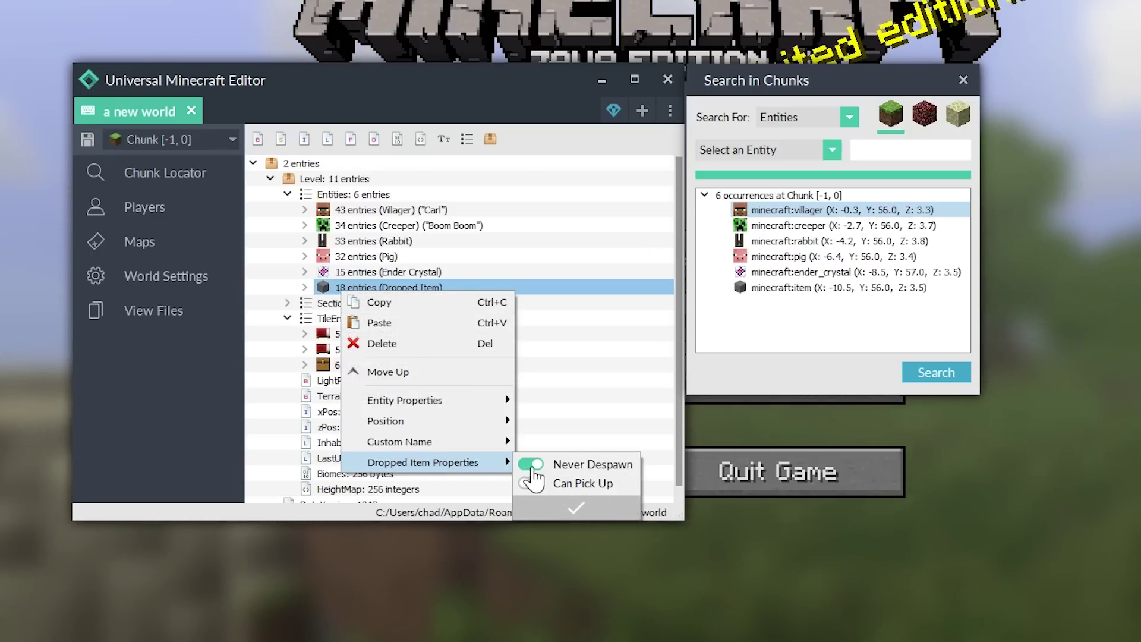
pyautogui.click(550, 510)
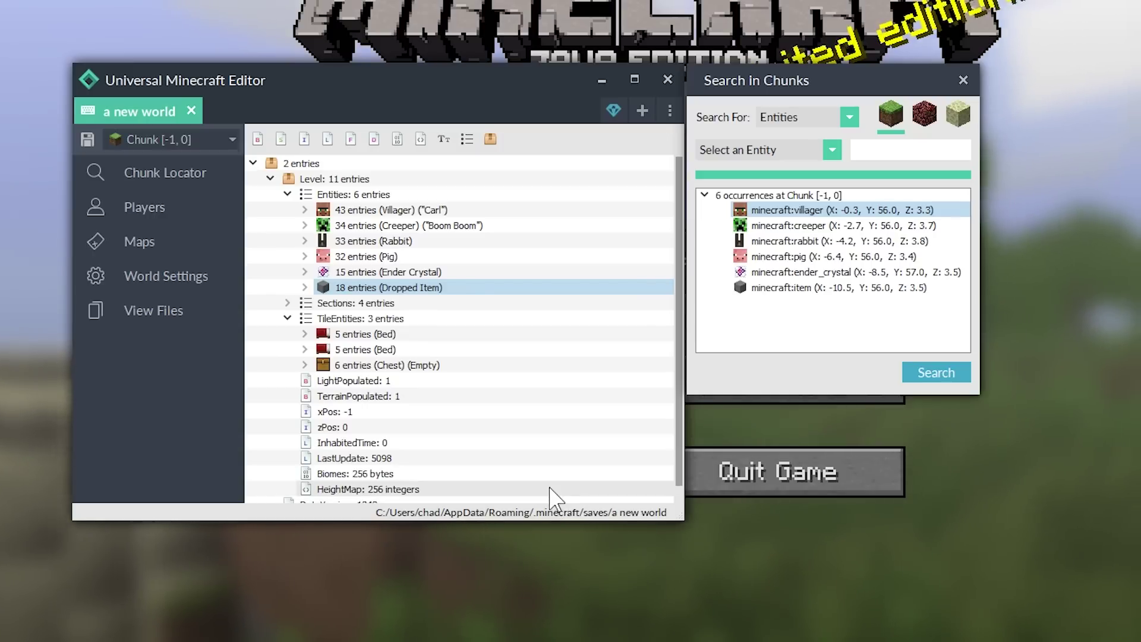
# Step: Search the chunks for all tile entities and expand the results
pyautogui.click(819, 119)
pyautogui.click(812, 154)
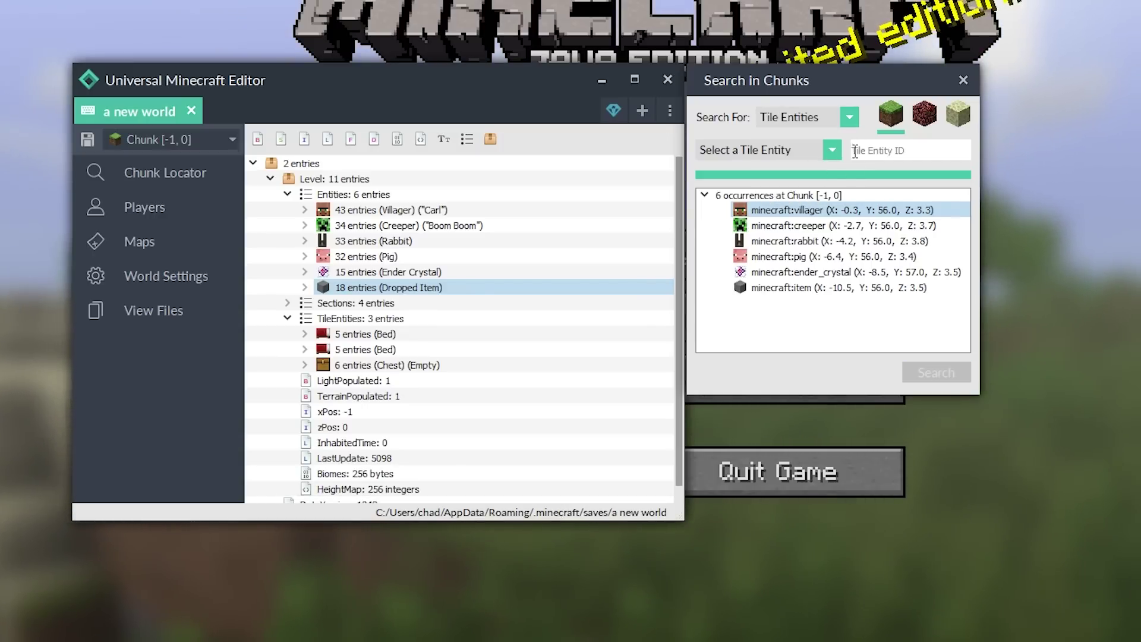
pyautogui.click(945, 373)
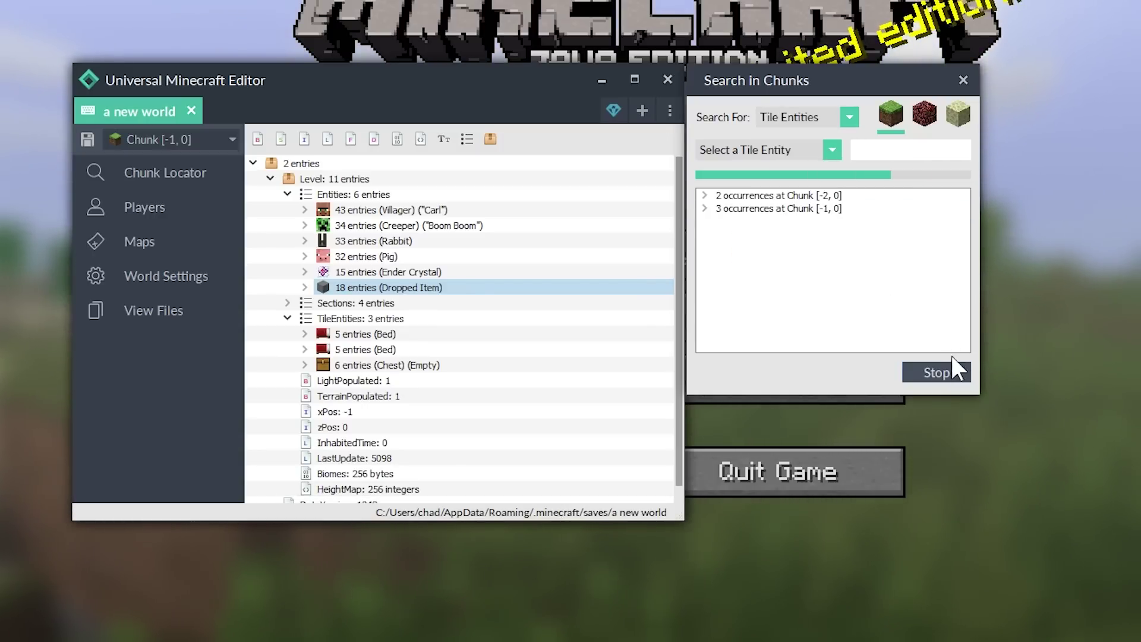
pyautogui.click(705, 196)
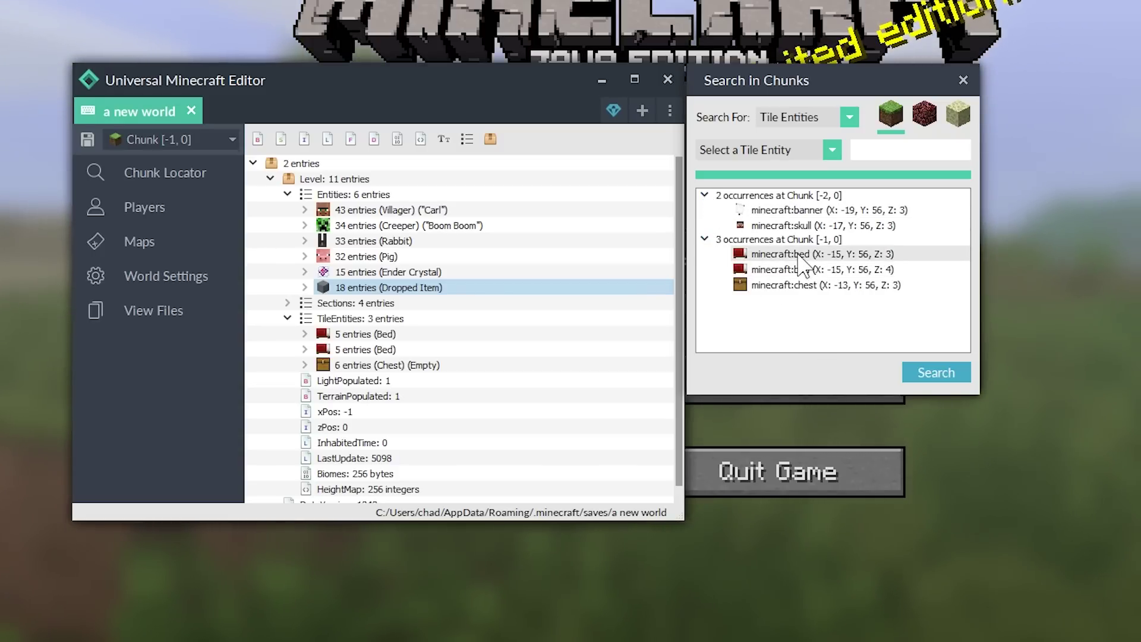
# Step: Give the chest in chunk [-1, 0] the custom name "OMGchad's Chest"
pyautogui.click(770, 285)
pyautogui.click(375, 367)
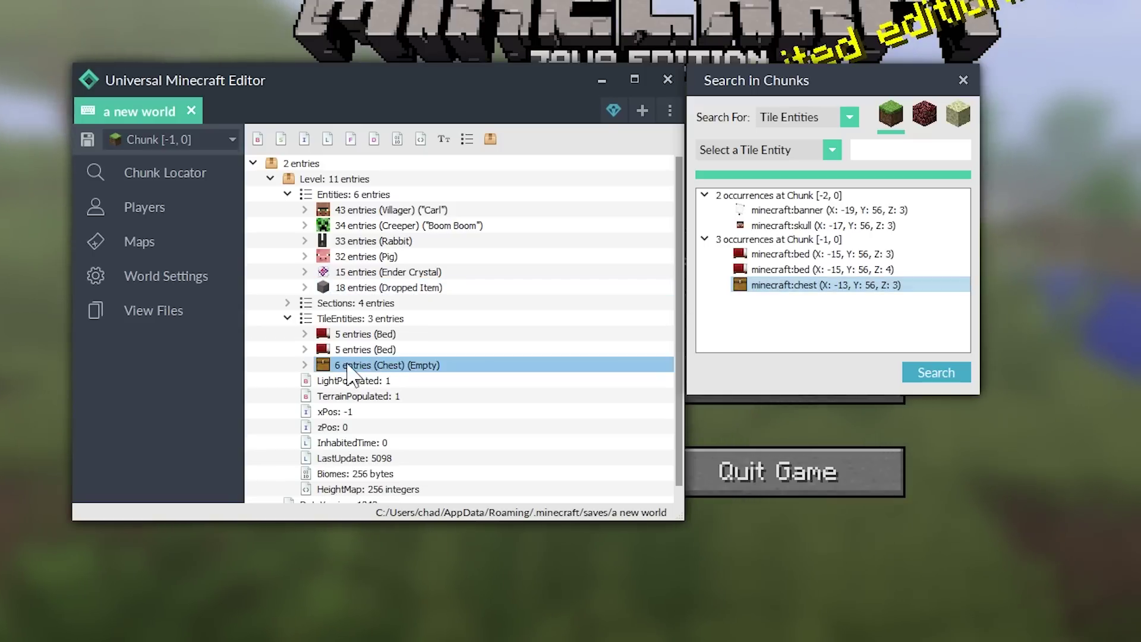
pyautogui.rightClick(347, 365)
pyautogui.moveTo(402, 501)
pyautogui.click(531, 497)
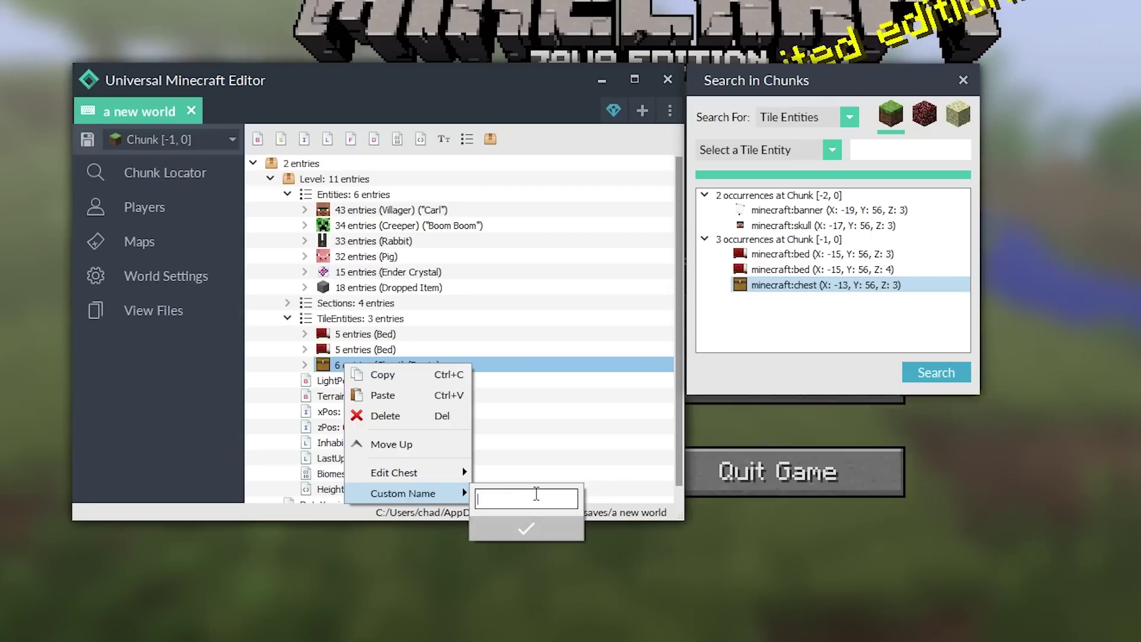
pyautogui.write("OMGchad's chest")
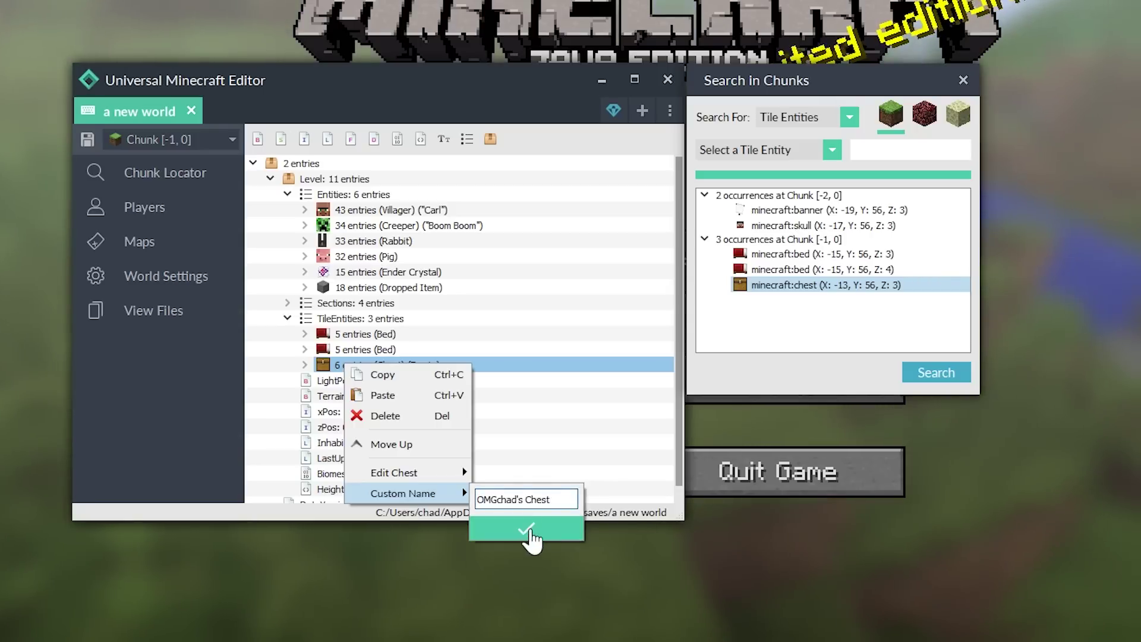
pyautogui.click(529, 530)
# Step: Add a Cat Disc to the centre slot of the chest, finding the item with the filter "cat"
pyautogui.rightClick(381, 374)
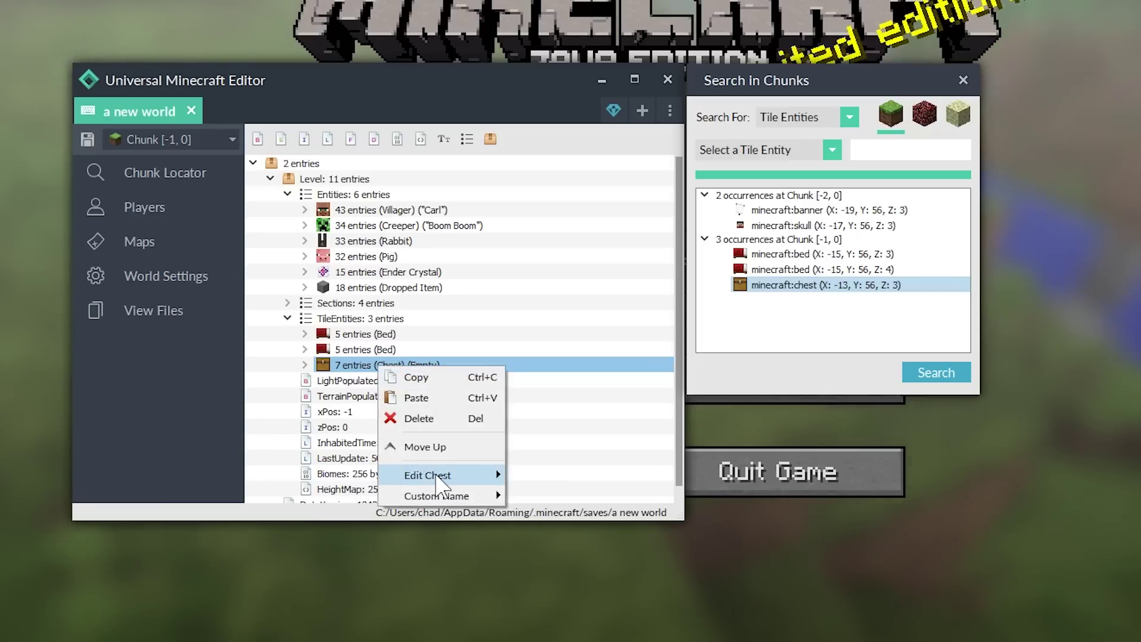
pyautogui.moveTo(436, 479)
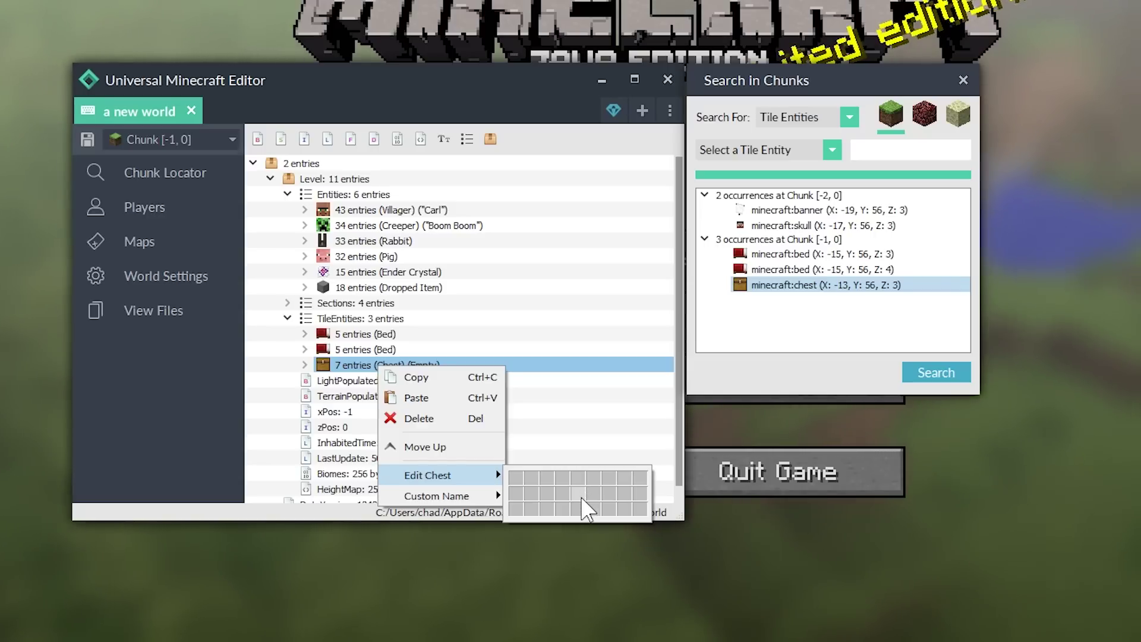
pyautogui.click(582, 498)
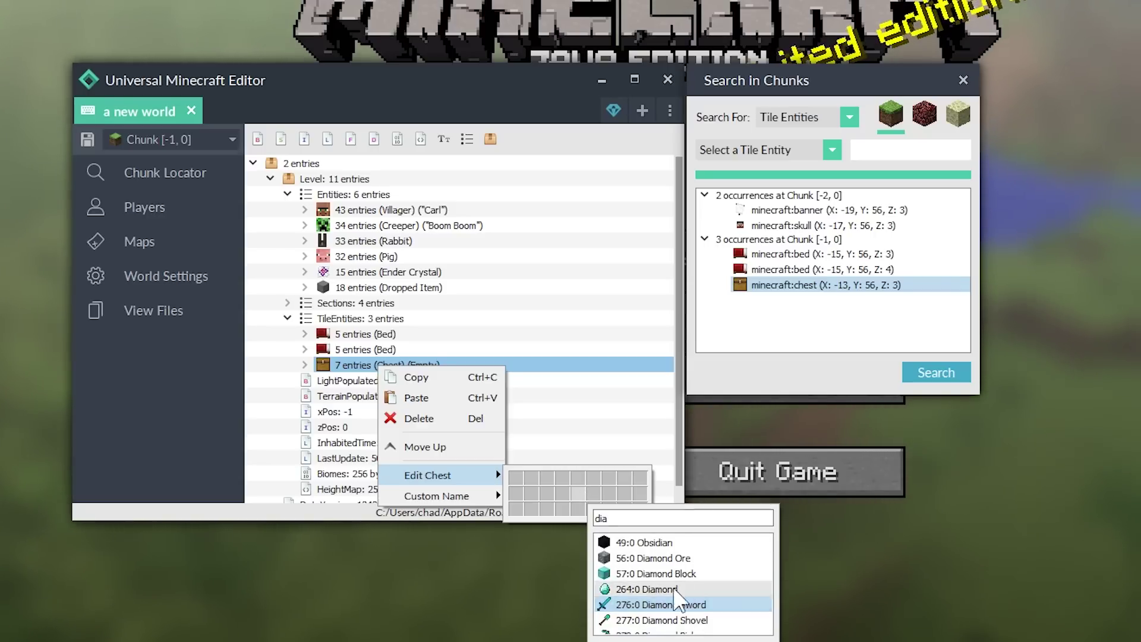
pyautogui.scroll(-3, 677, 600)
pyautogui.scroll(1, 683, 589)
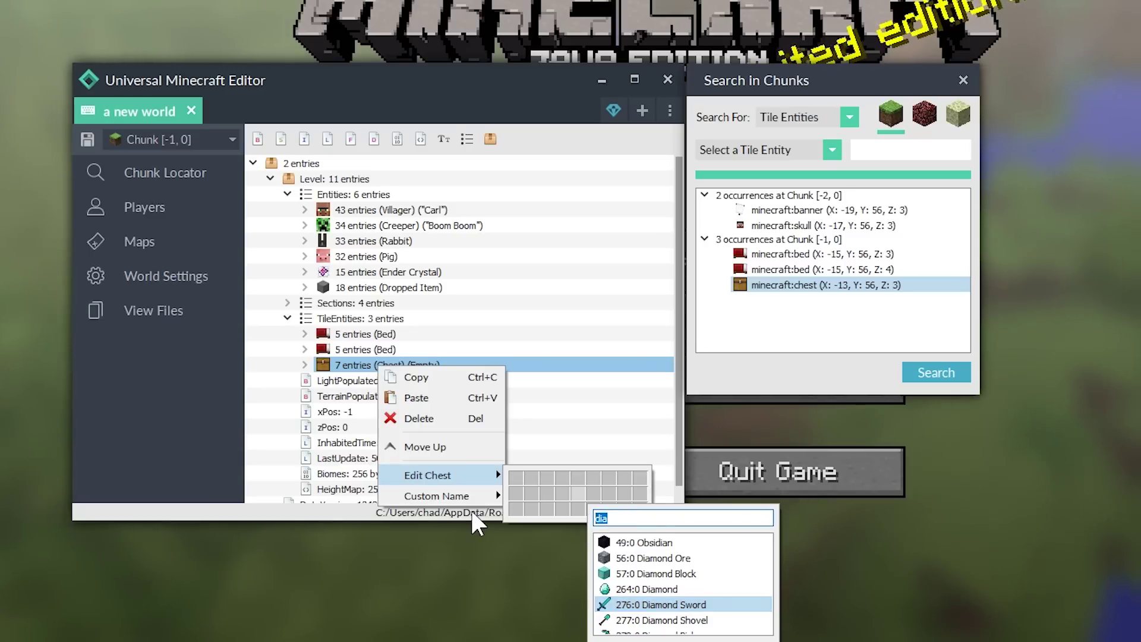
pyautogui.write('cat')
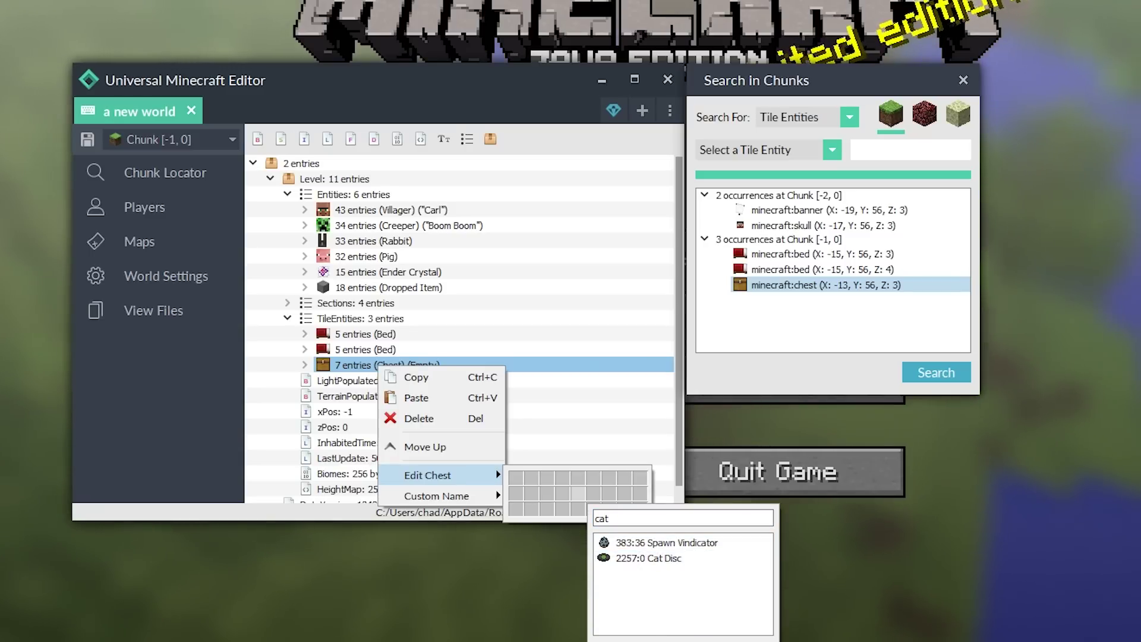
pyautogui.doubleClick(600, 559)
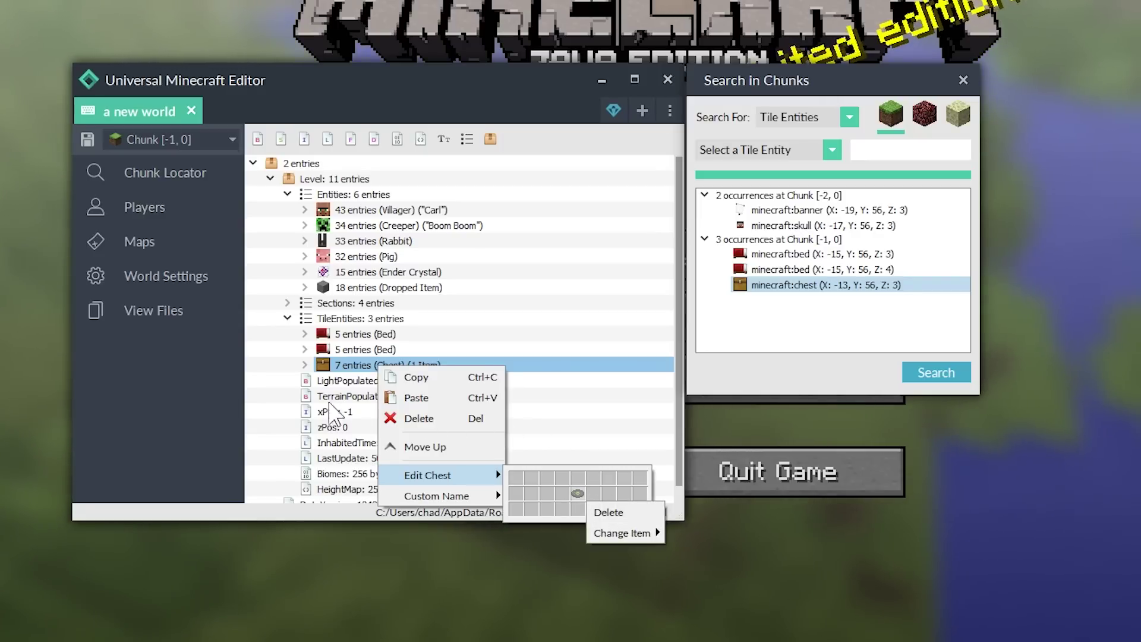
# Step: Enchant the chest's Cat Disc with Blast Protection at the maximum level
pyautogui.click(304, 365)
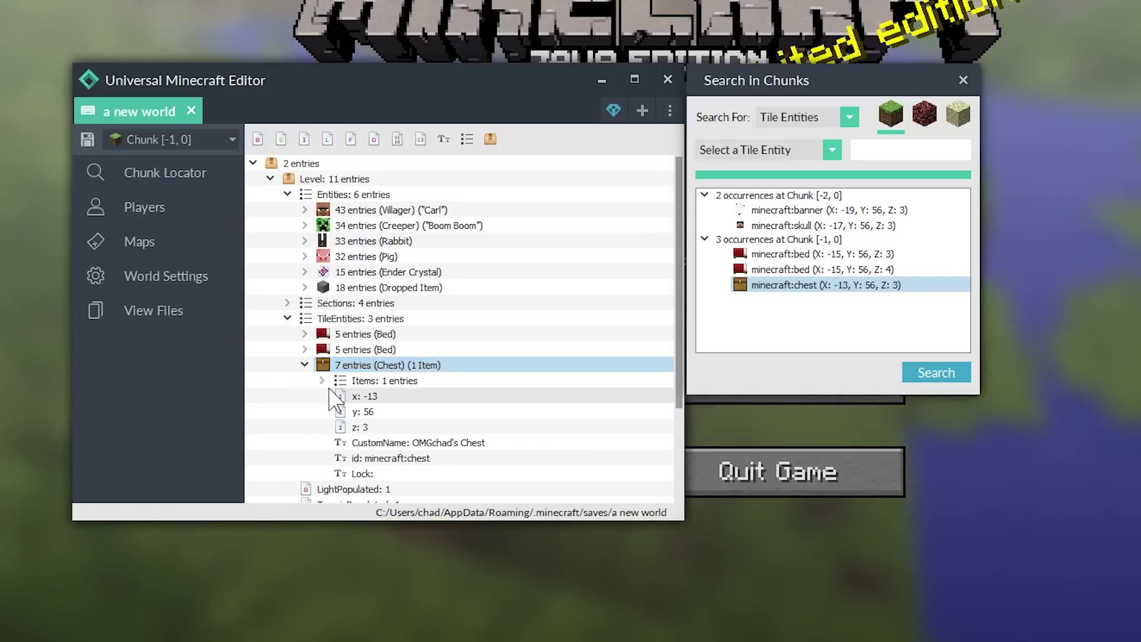
pyautogui.click(360, 396)
pyautogui.rightClick(363, 395)
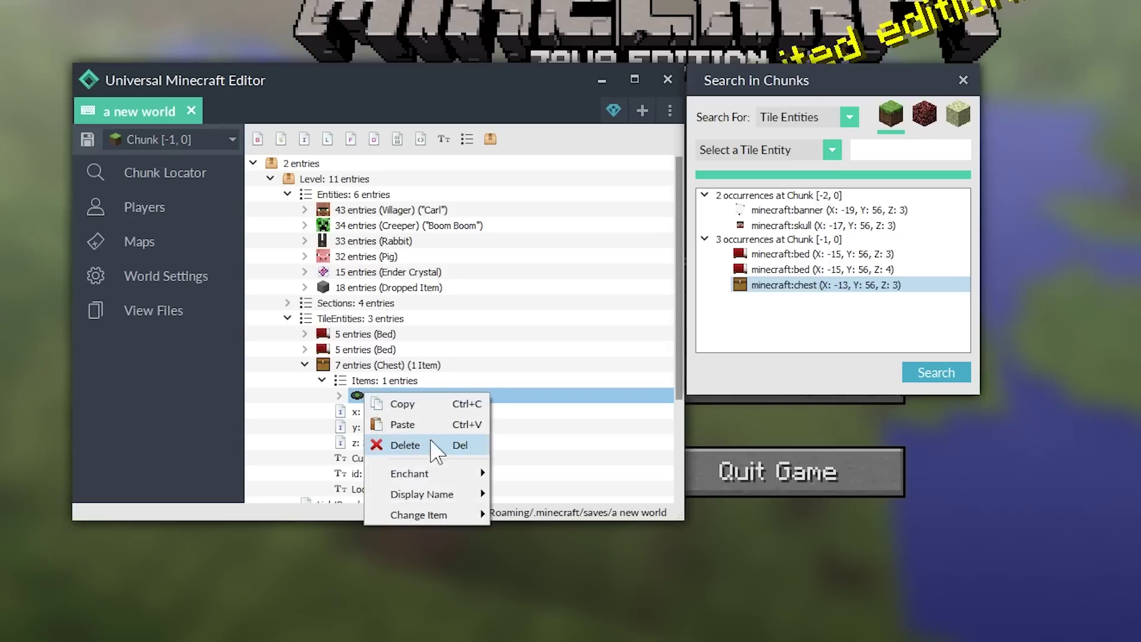
pyautogui.click(577, 478)
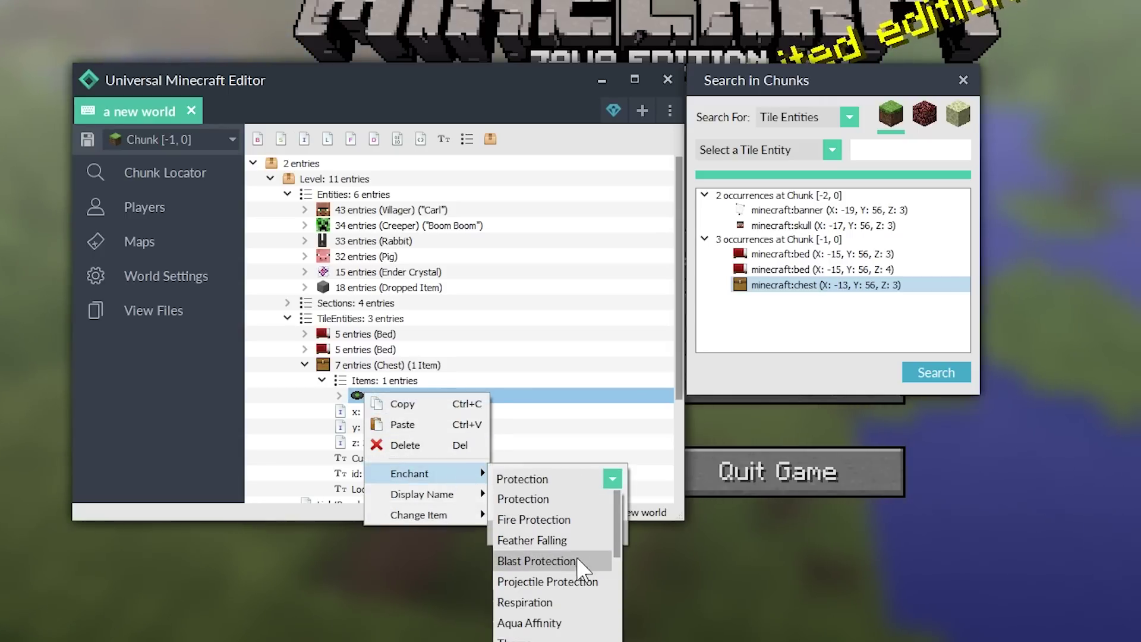
pyautogui.click(580, 561)
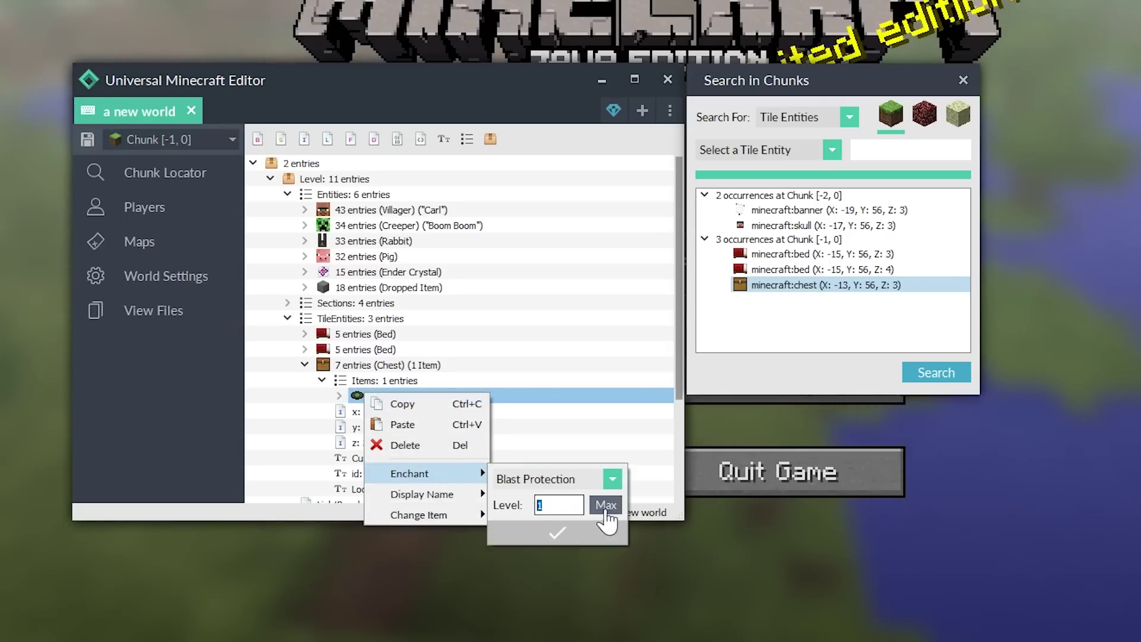
pyautogui.click(579, 534)
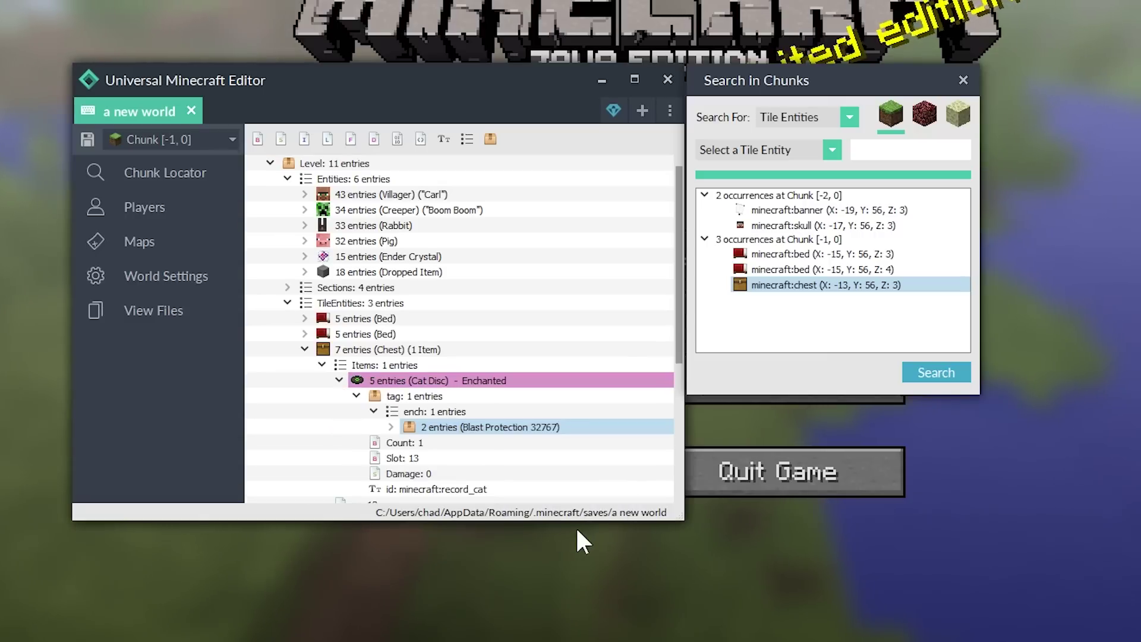
pyautogui.click(305, 351)
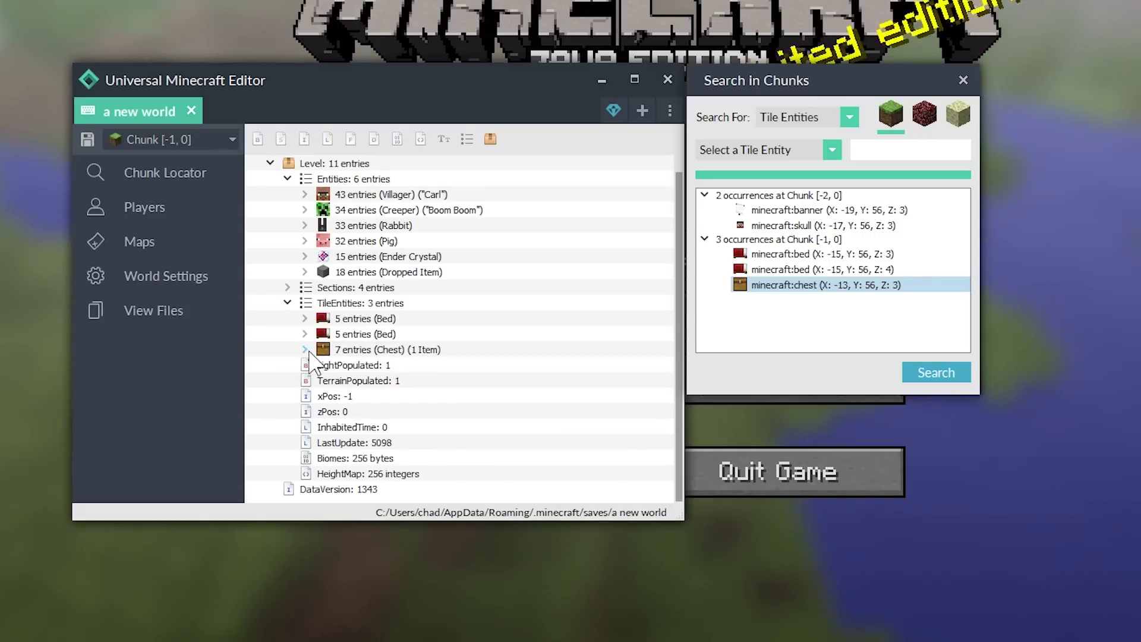
# Step: Set the bed color of both beds in chunk [-1, 0] to Orange
pyautogui.rightClick(351, 335)
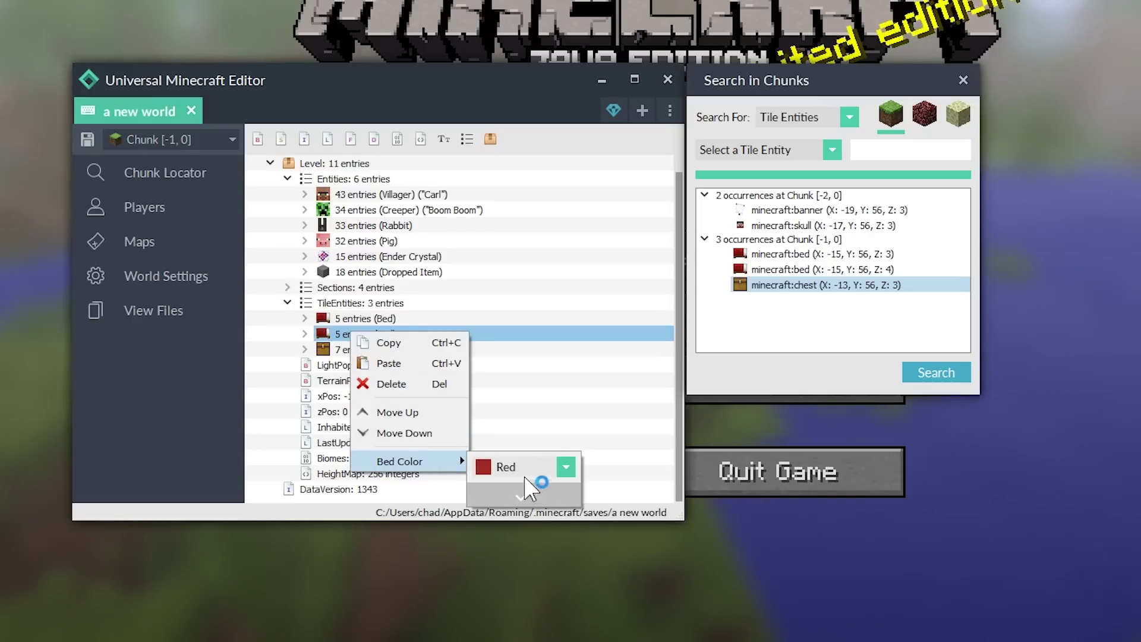
pyautogui.click(539, 463)
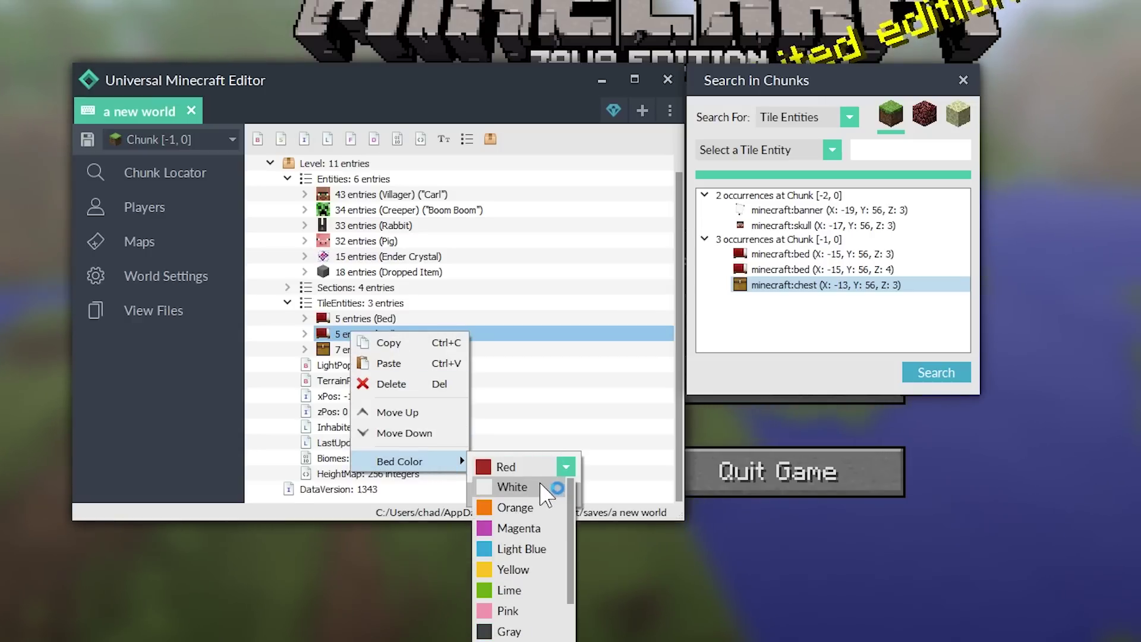
pyautogui.click(516, 507)
pyautogui.click(565, 467)
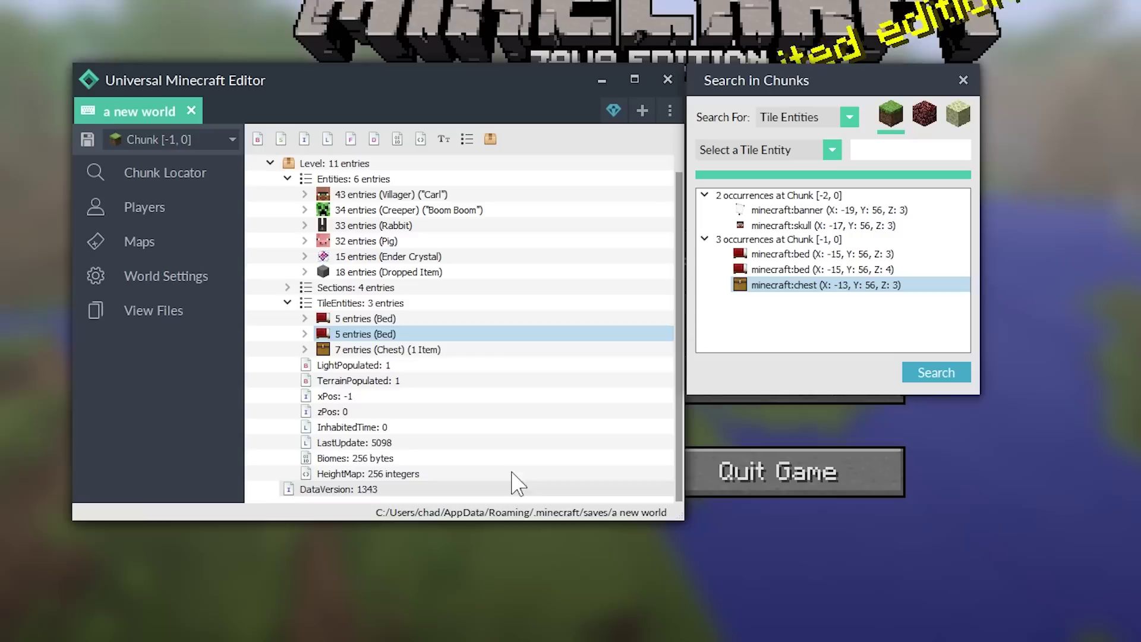
pyautogui.rightClick(377, 321)
pyautogui.moveTo(452, 436)
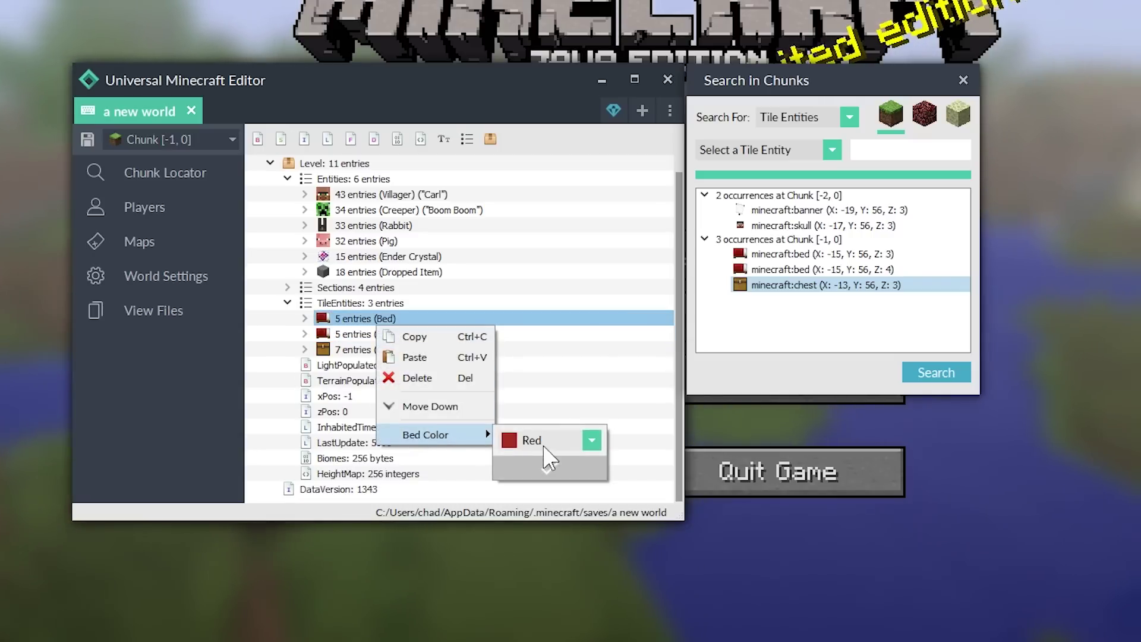
pyautogui.click(553, 440)
pyautogui.scroll(2, 568, 463)
pyautogui.click(552, 477)
pyautogui.click(549, 470)
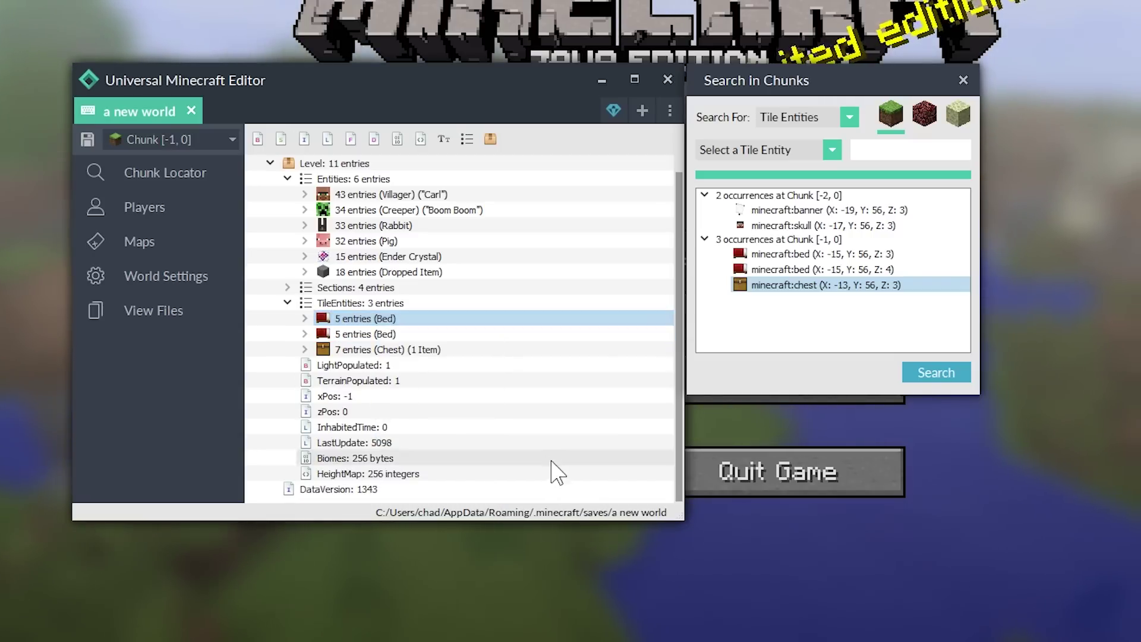
# Step: Open the skull's chunk [-2, 0] from the search results and set the mob head type to Dragon
pyautogui.click(737, 227)
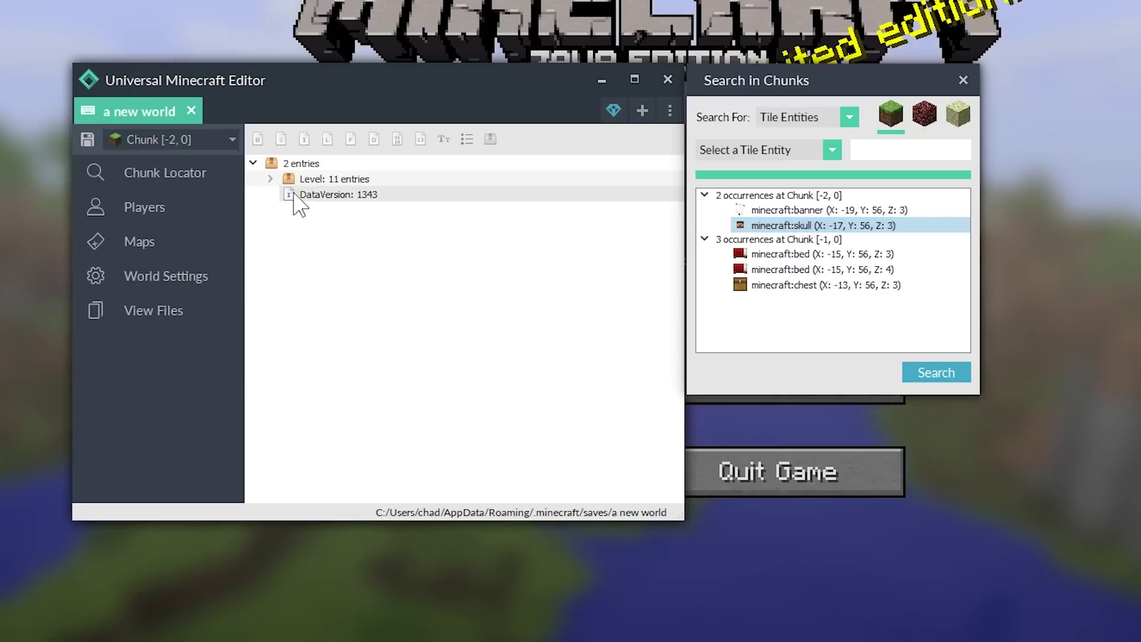
pyautogui.click(271, 179)
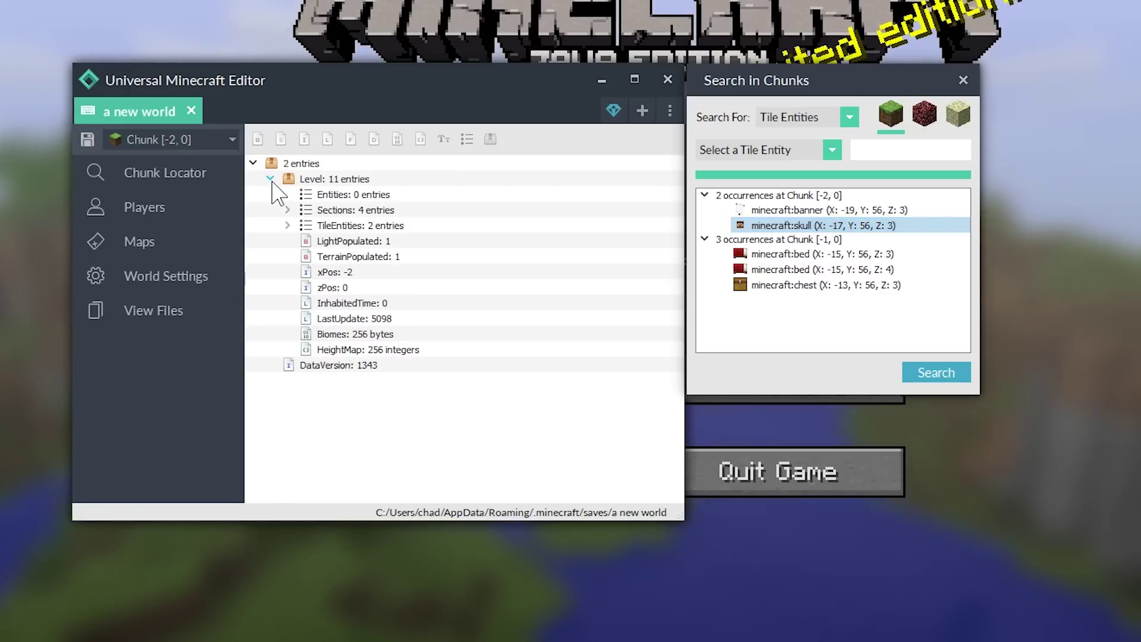
pyautogui.click(287, 226)
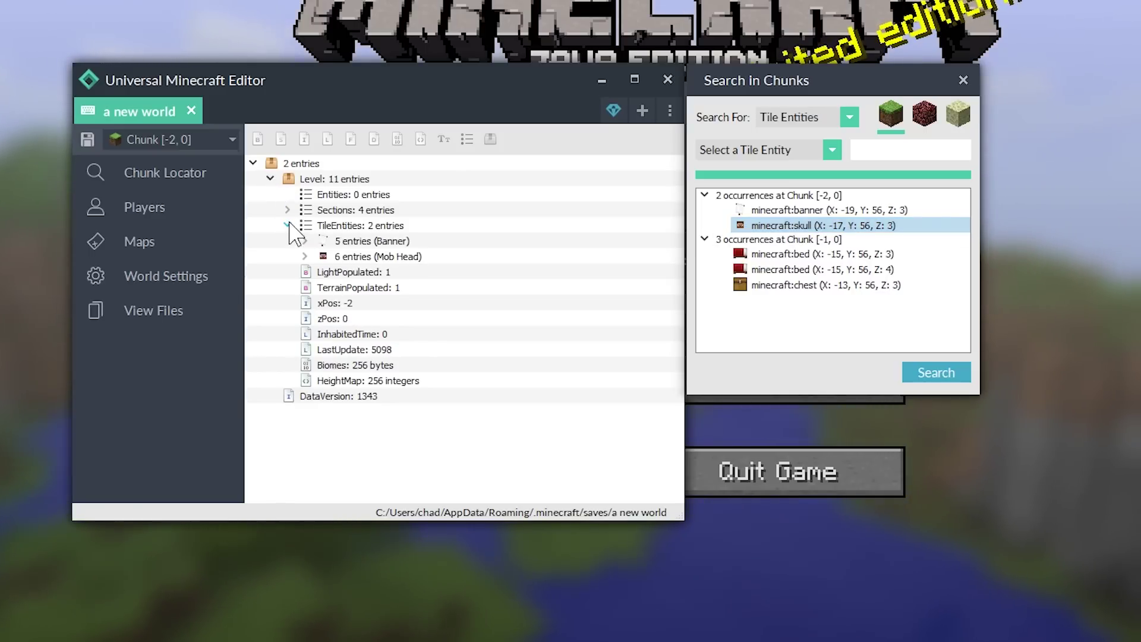
pyautogui.click(324, 262)
pyautogui.rightClick(338, 261)
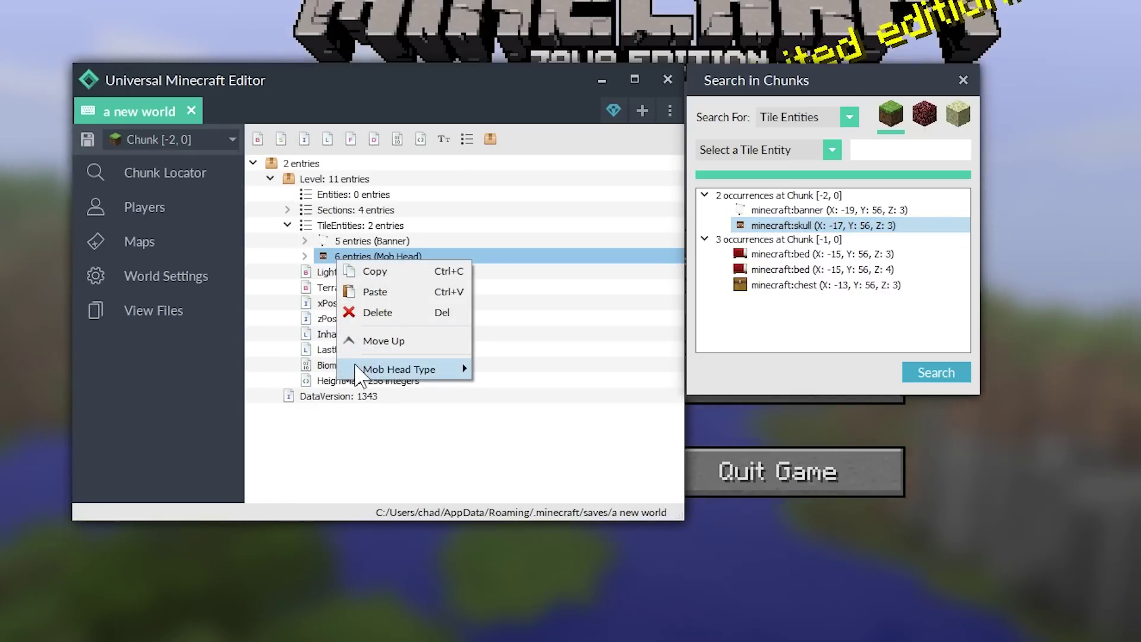
pyautogui.moveTo(448, 374)
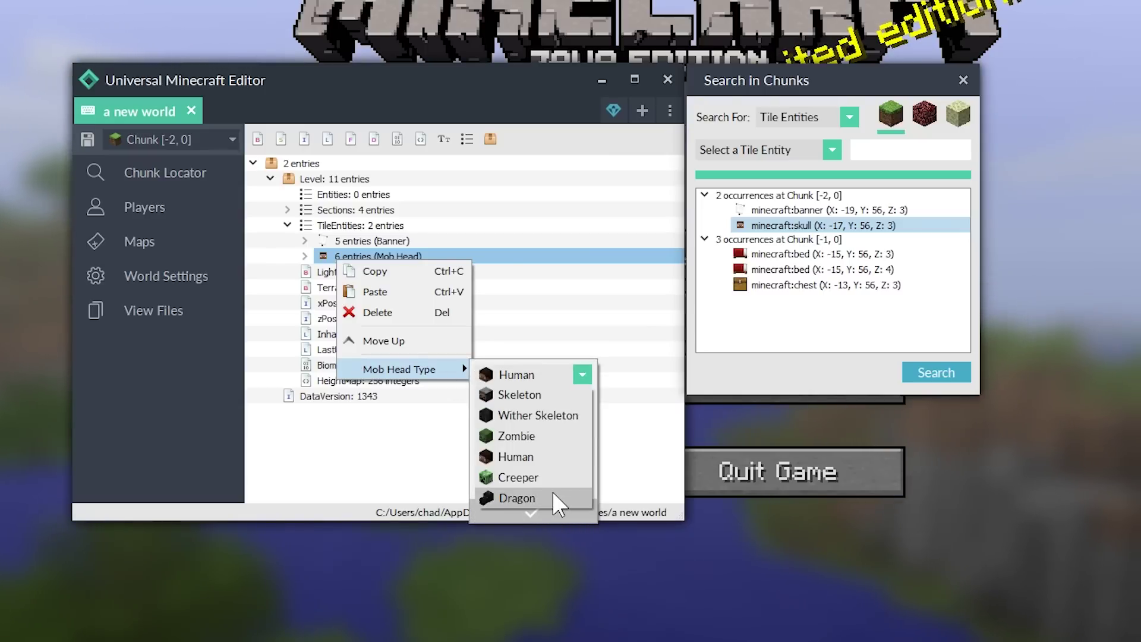
pyautogui.click(553, 497)
pyautogui.click(538, 511)
# Step: Set the base color of the banner in chunk [-2, 0] to Cyan in the Banner Editor
pyautogui.rightClick(379, 243)
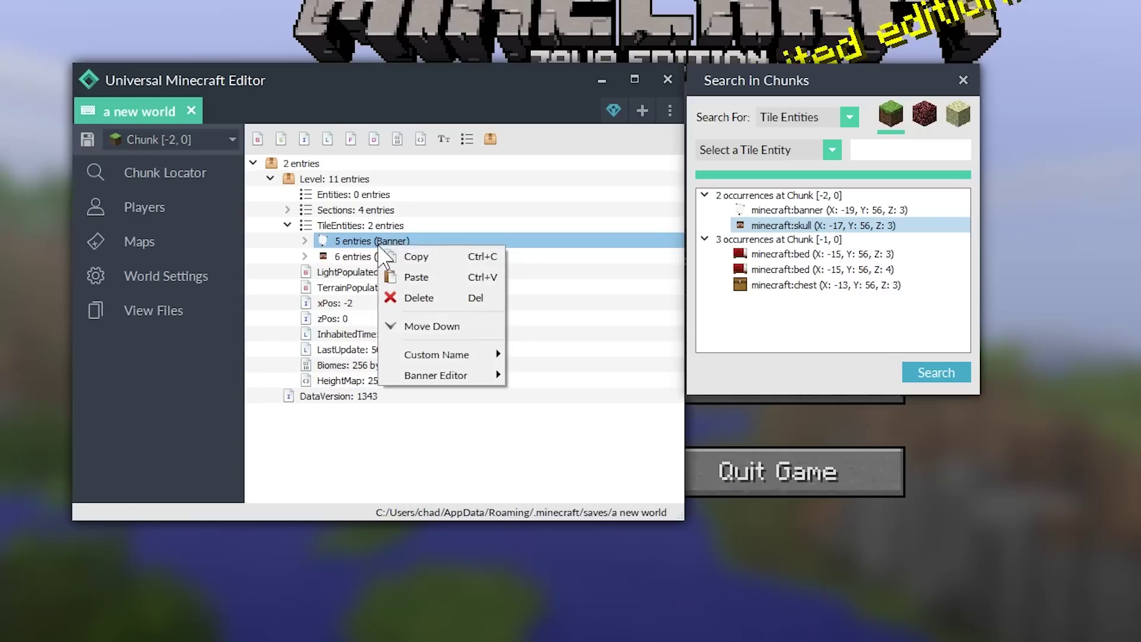
pyautogui.moveTo(442, 374)
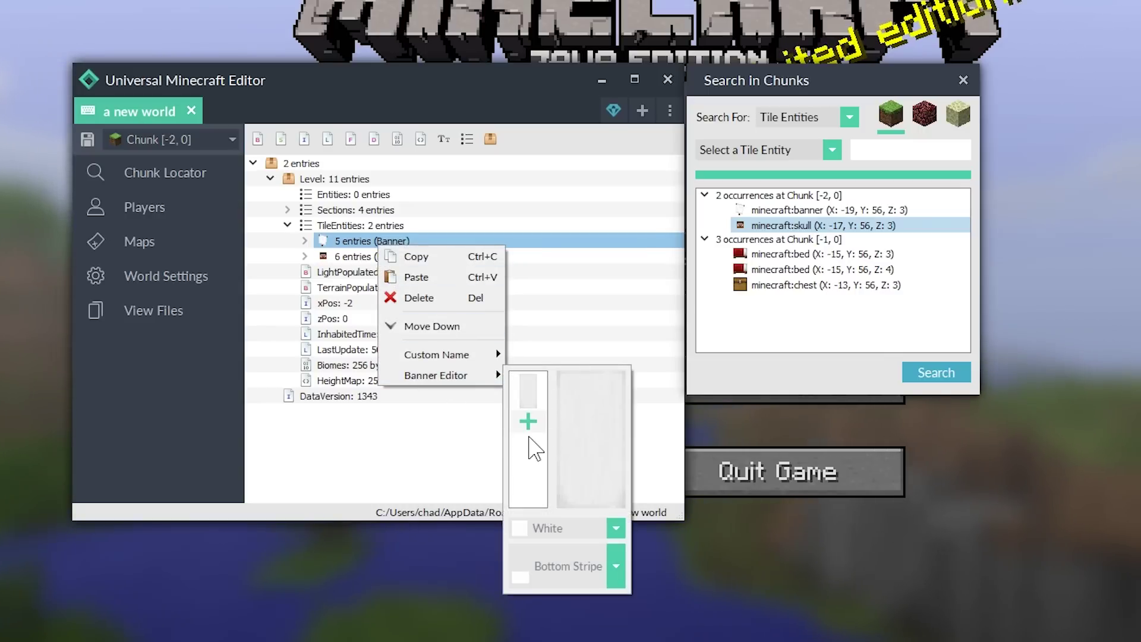
pyautogui.click(584, 542)
pyautogui.scroll(-1, 574, 605)
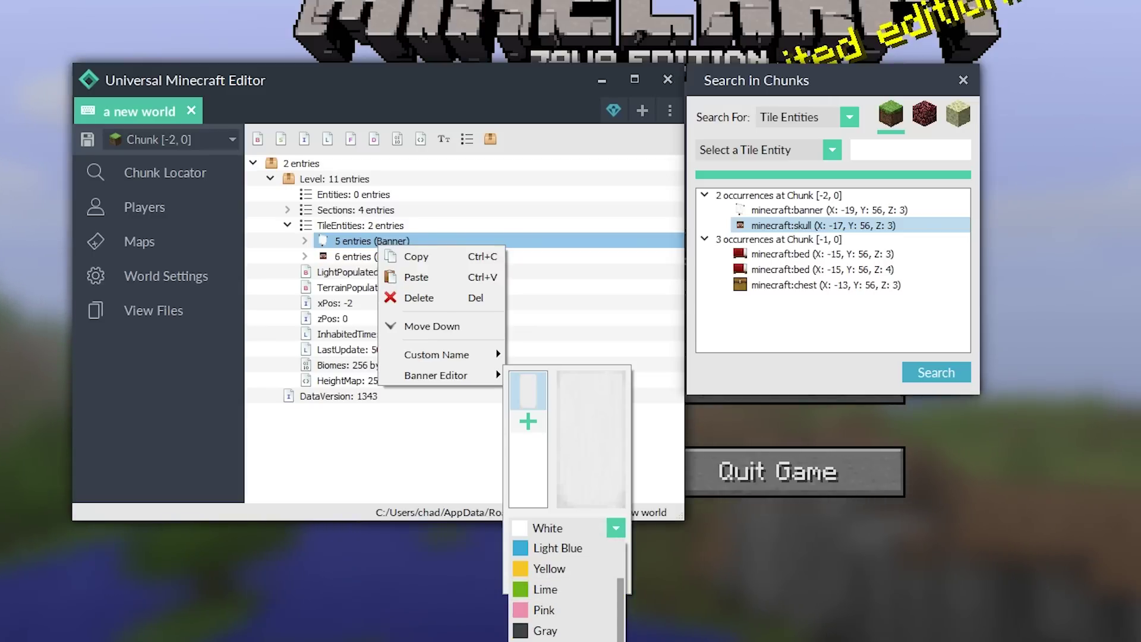
pyautogui.scroll(-2, 538, 588)
pyautogui.click(538, 550)
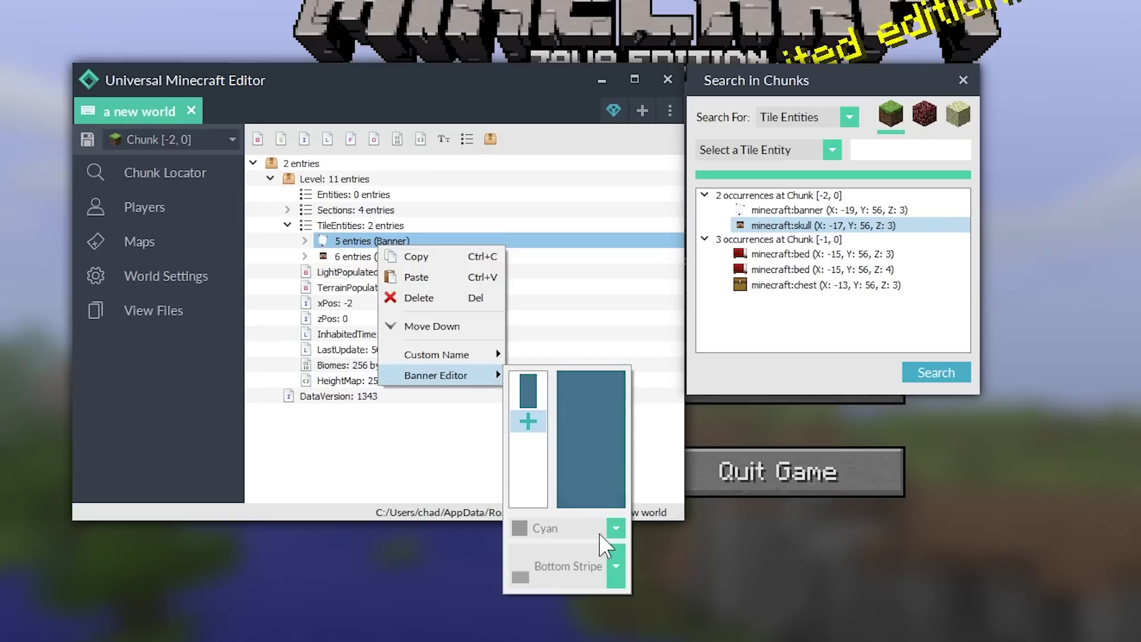
# Step: Add a Small Stripes pattern layer to the banner and color it blue
pyautogui.click(529, 422)
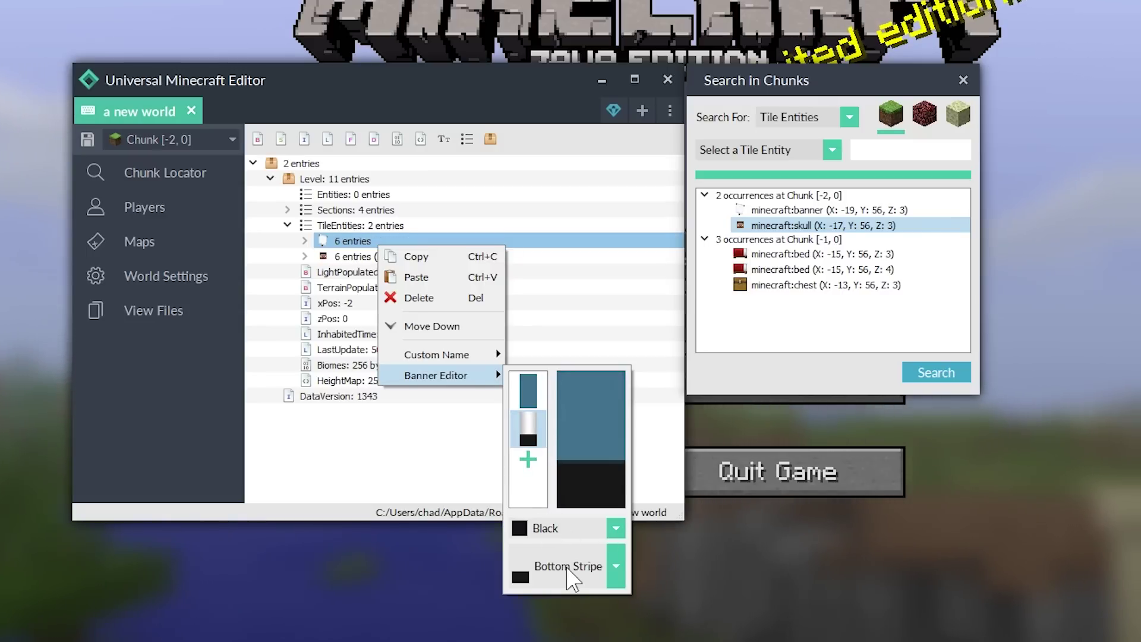
pyautogui.click(614, 569)
pyautogui.scroll(-4, 565, 618)
pyautogui.scroll(2, 565, 618)
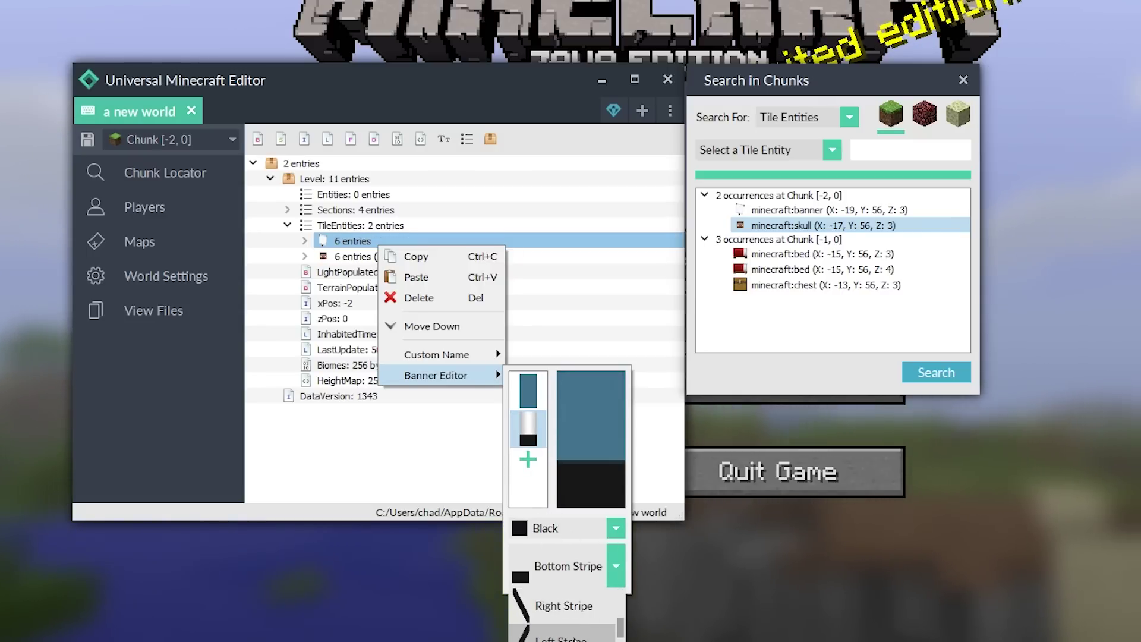
pyautogui.click(556, 641)
pyautogui.click(583, 533)
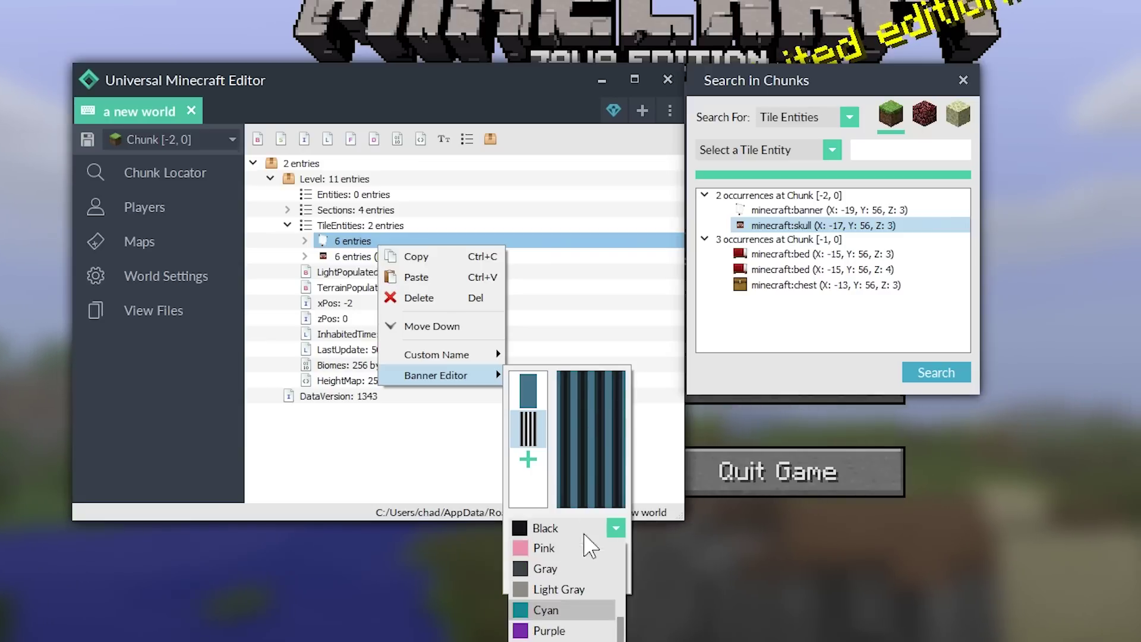
pyautogui.click(549, 631)
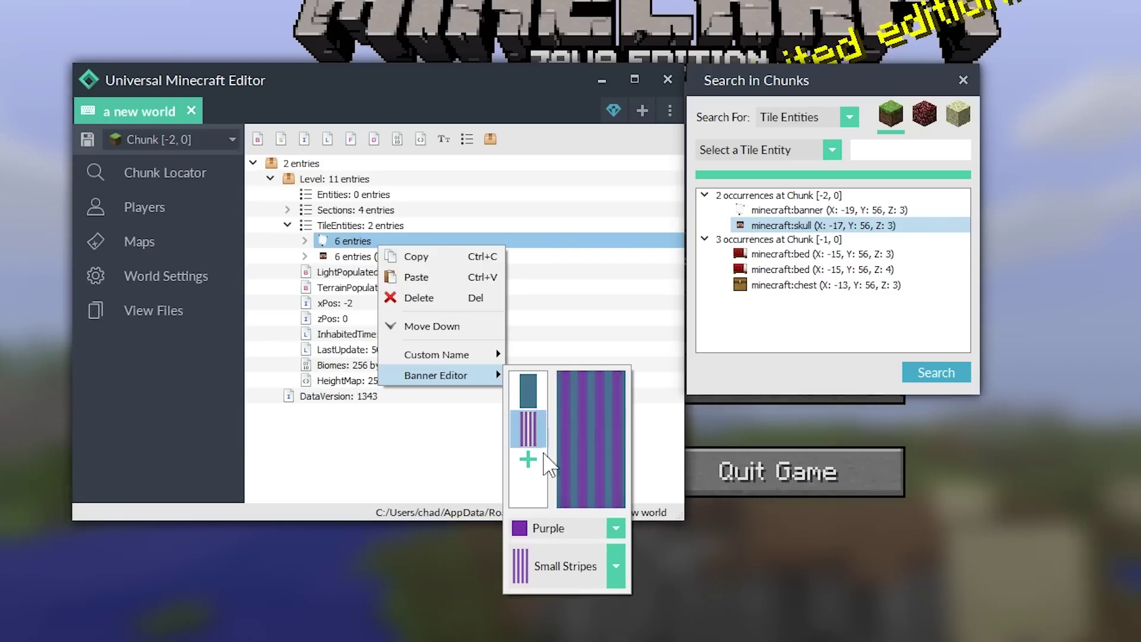
pyautogui.click(553, 528)
pyautogui.scroll(-1, 549, 624)
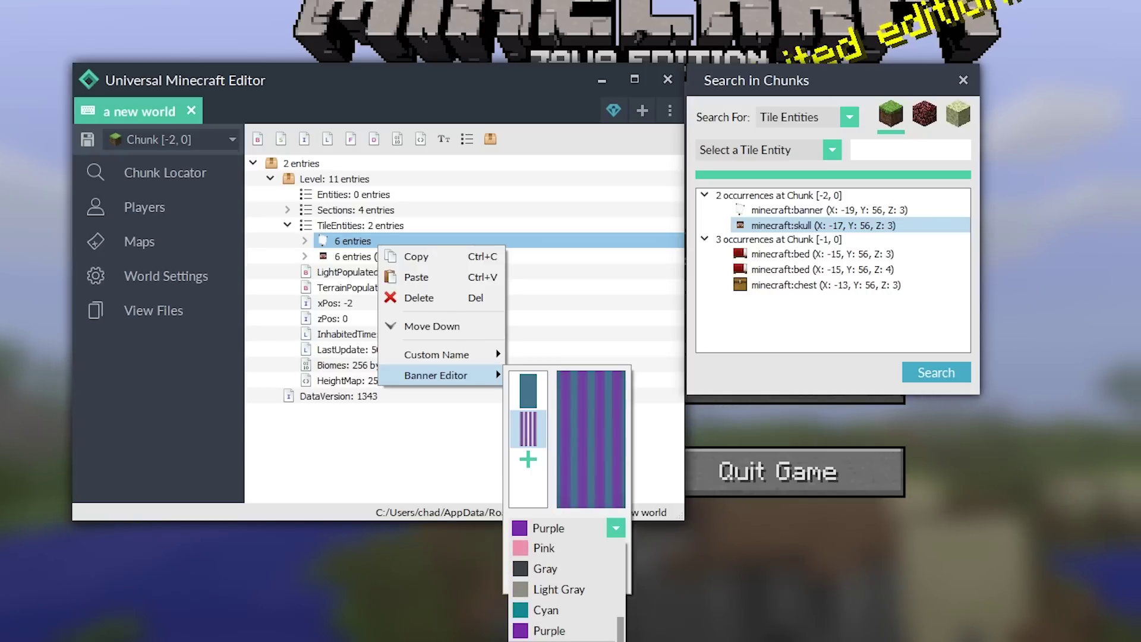
pyautogui.click(549, 631)
# Step: Add a Skull pattern layer on top of the banner's stripes and color it Red
pyautogui.click(528, 459)
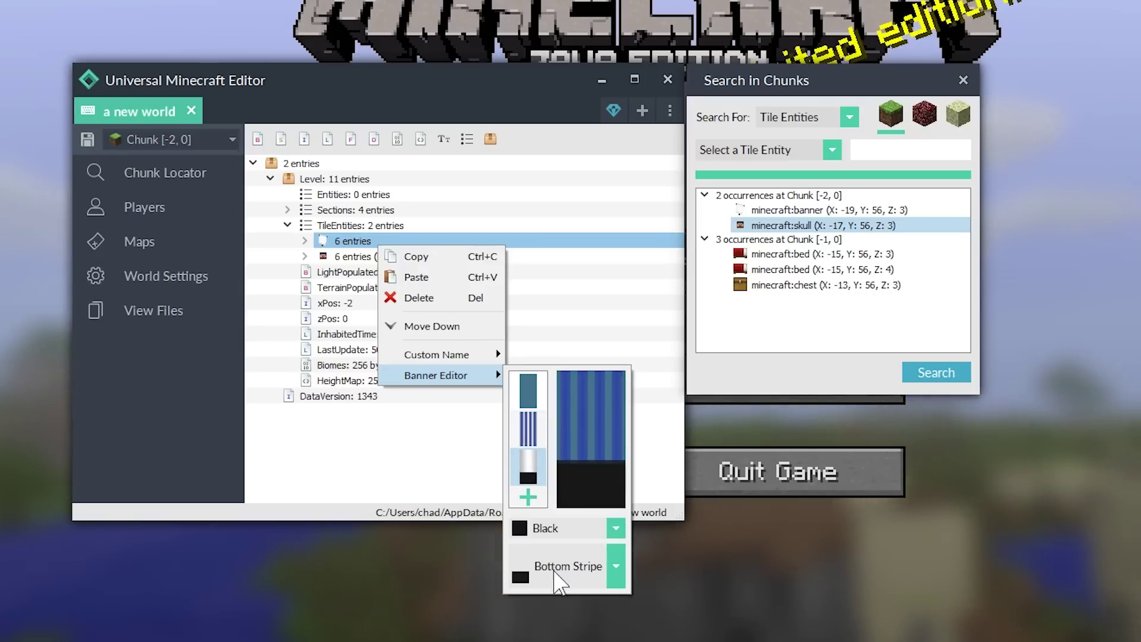
pyautogui.click(616, 566)
pyautogui.moveTo(619, 600); pyautogui.dragTo(619, 641)
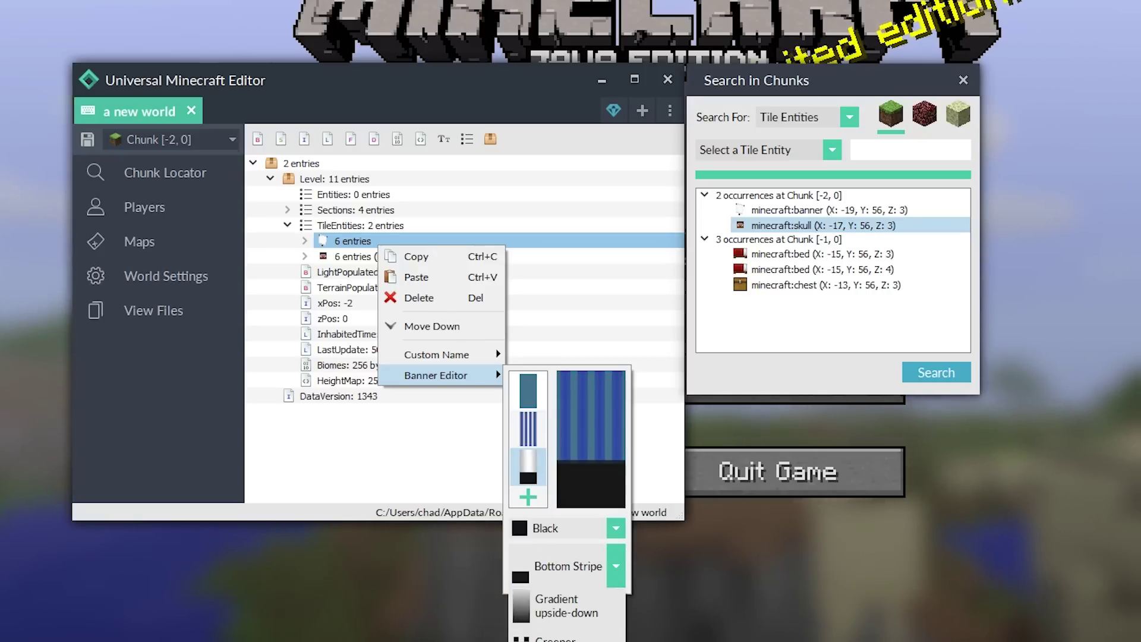
pyautogui.click(559, 641)
pyautogui.click(550, 529)
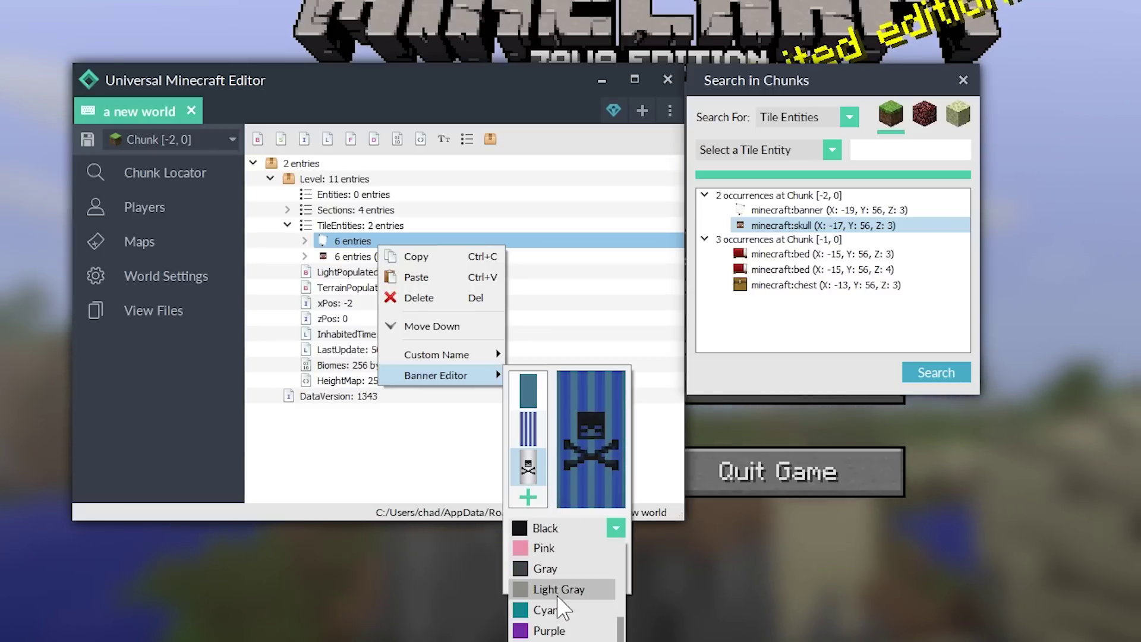
pyautogui.click(558, 641)
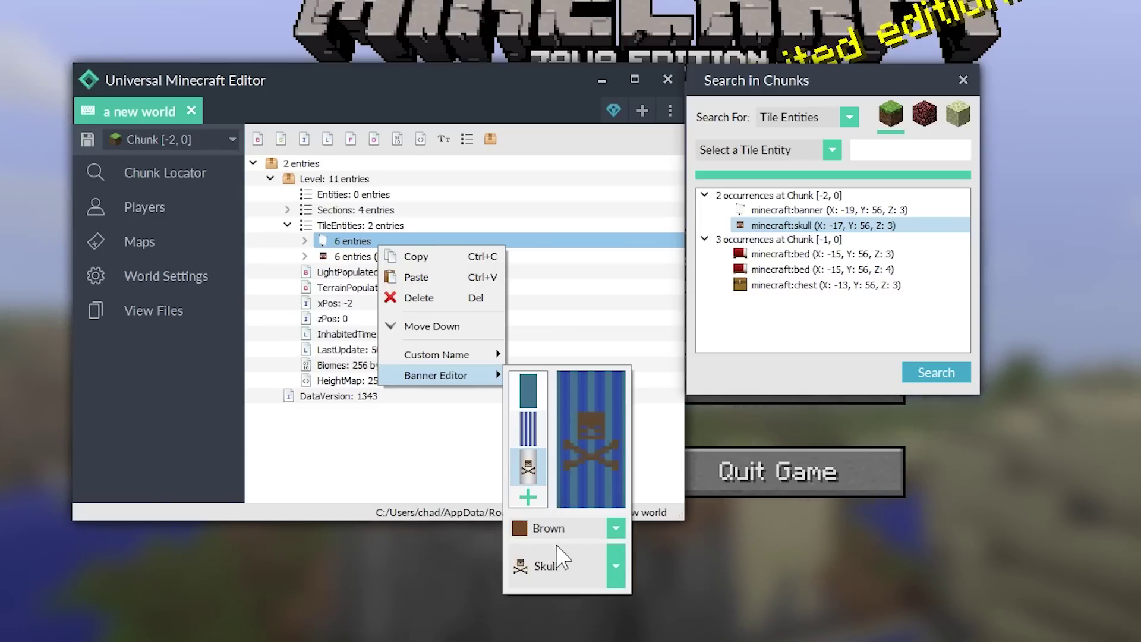
pyautogui.click(568, 532)
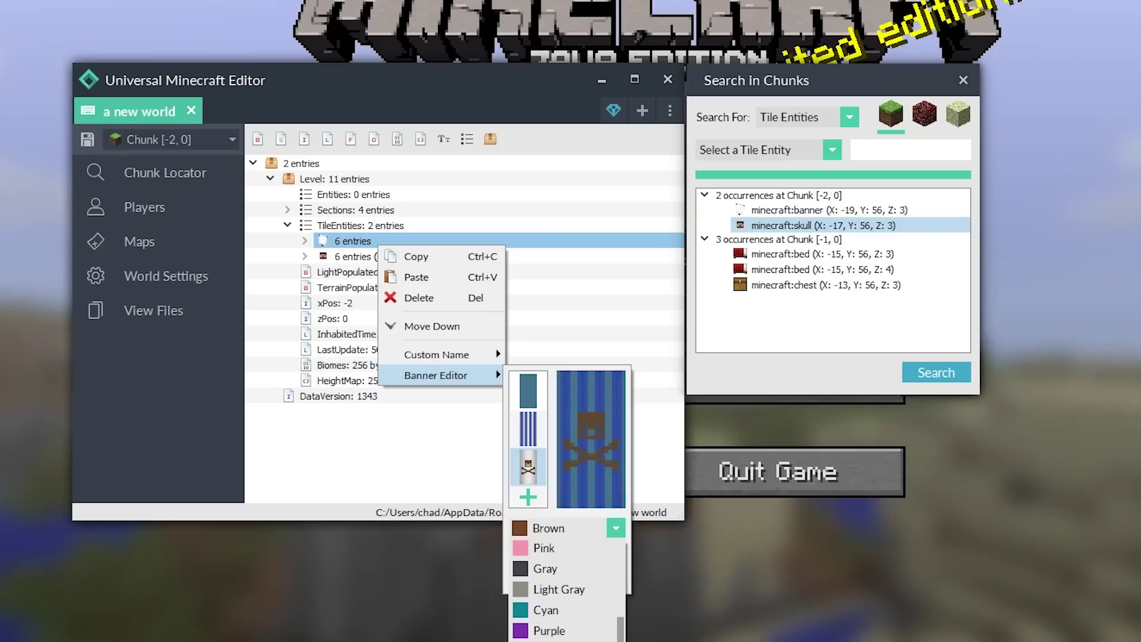
pyautogui.click(559, 641)
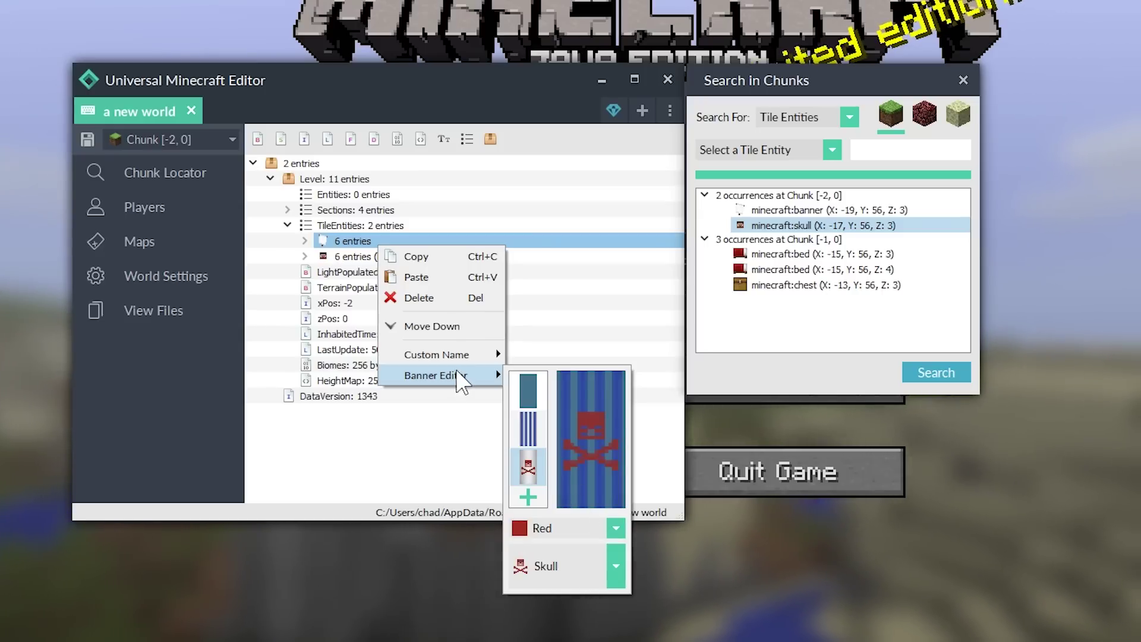
pyautogui.click(453, 470)
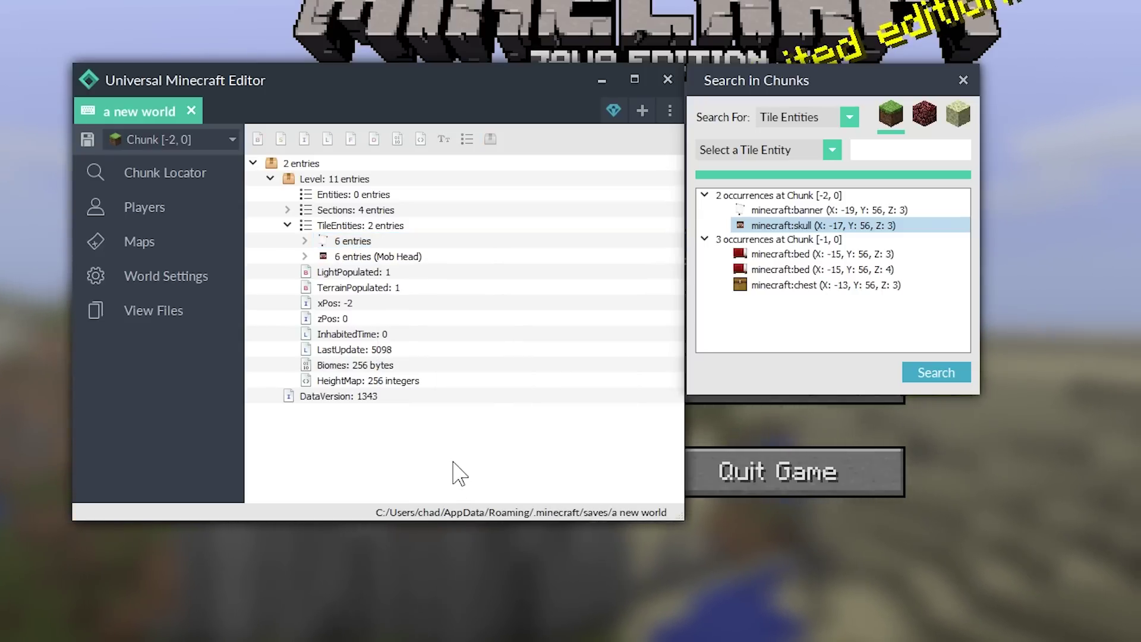
pyautogui.click(351, 257)
pyautogui.click(336, 243)
pyautogui.click(348, 256)
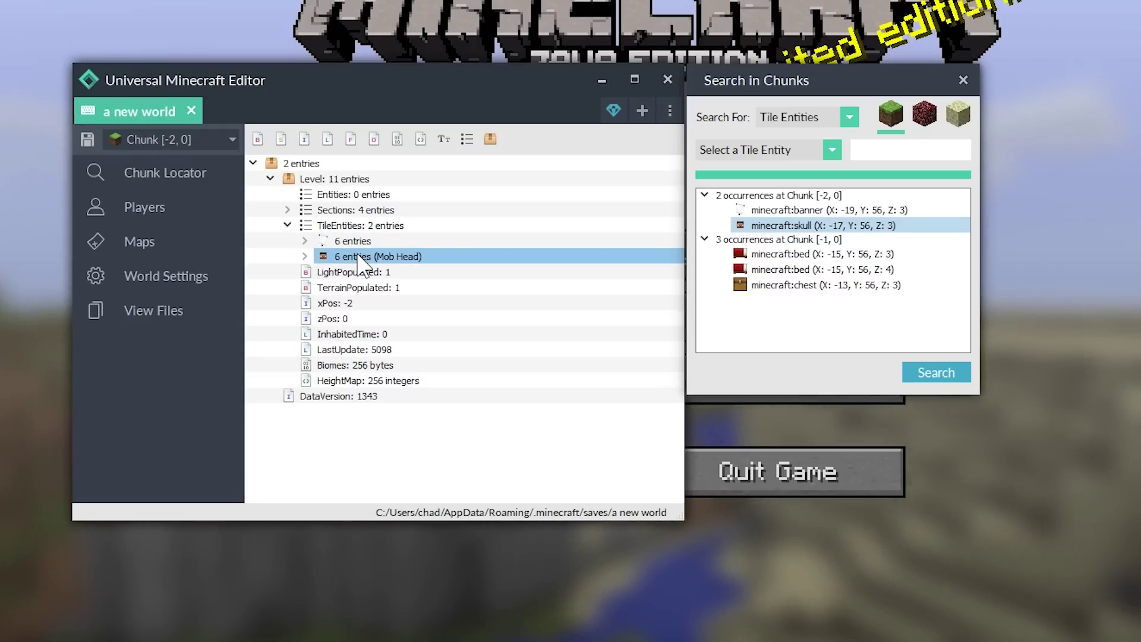
pyautogui.click(352, 243)
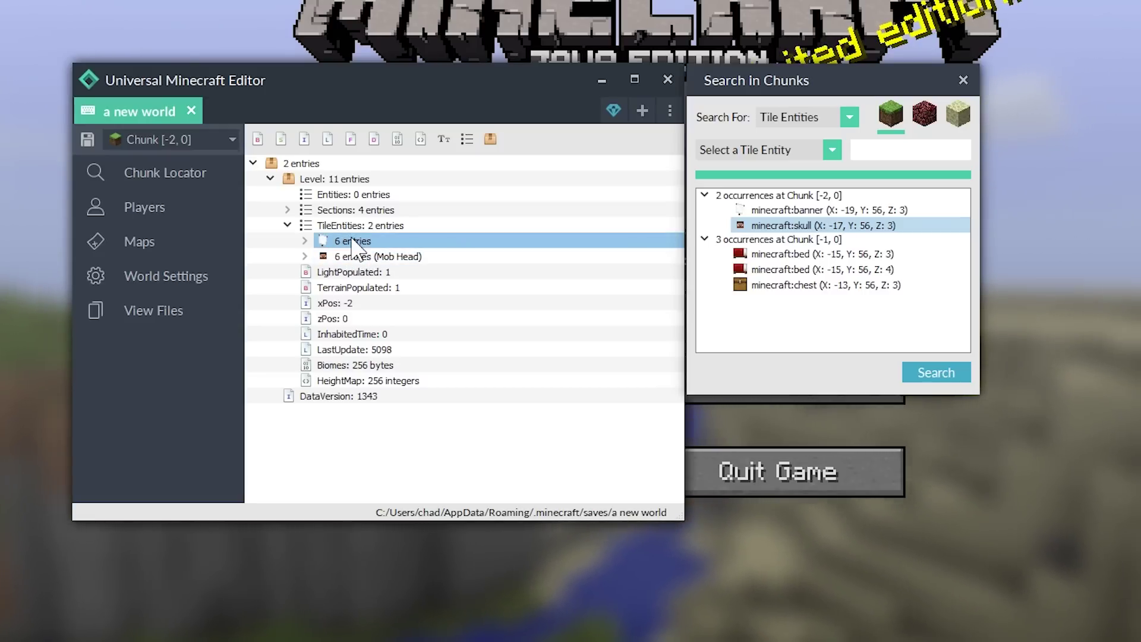
pyautogui.click(287, 226)
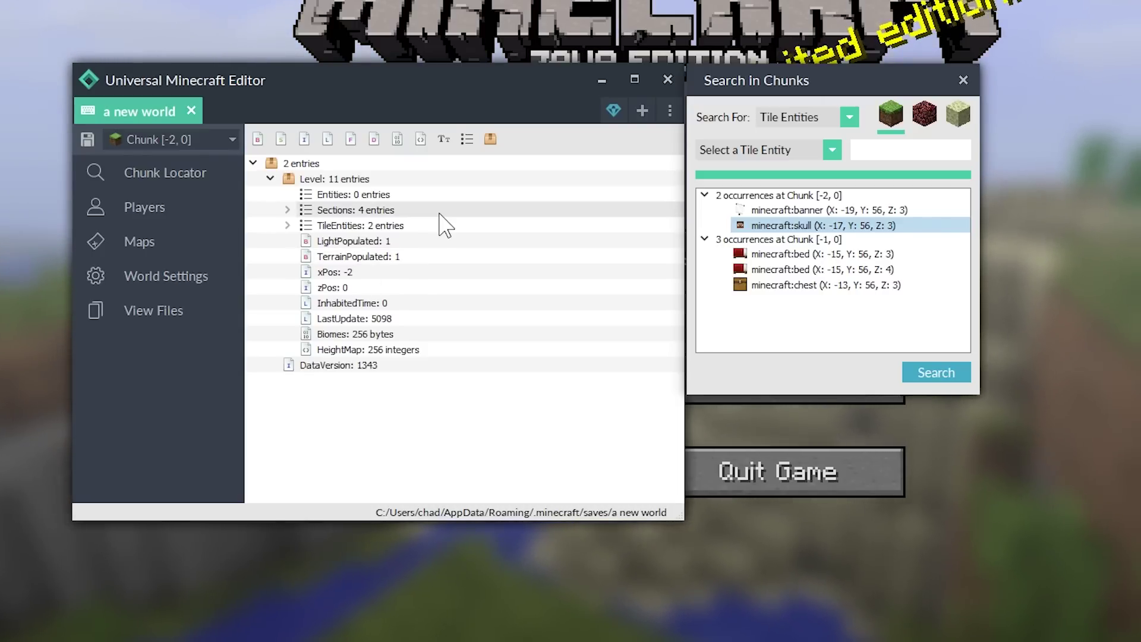
pyautogui.rightClick(400, 225)
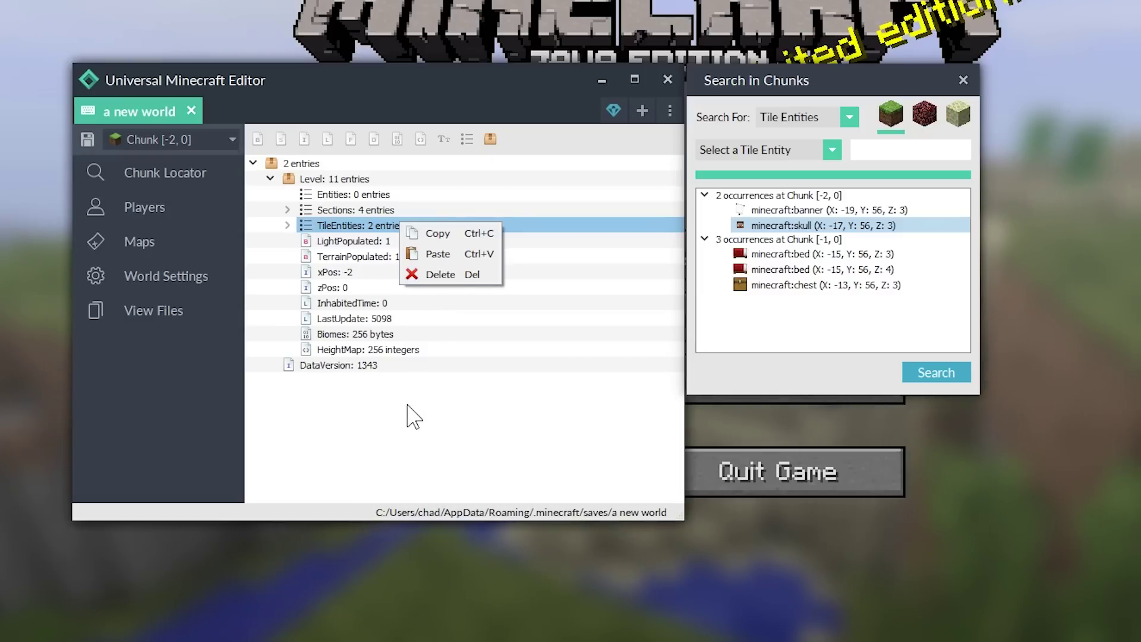
pyautogui.click(440, 387)
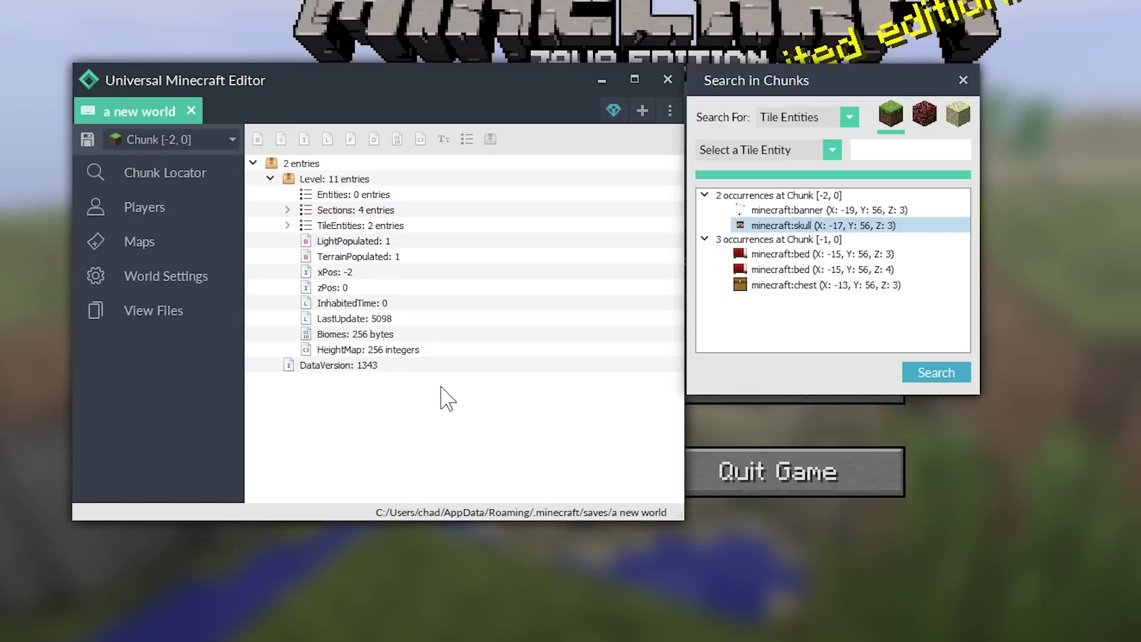
# Step: Save the edited world and dismiss the save notice
pyautogui.click(86, 138)
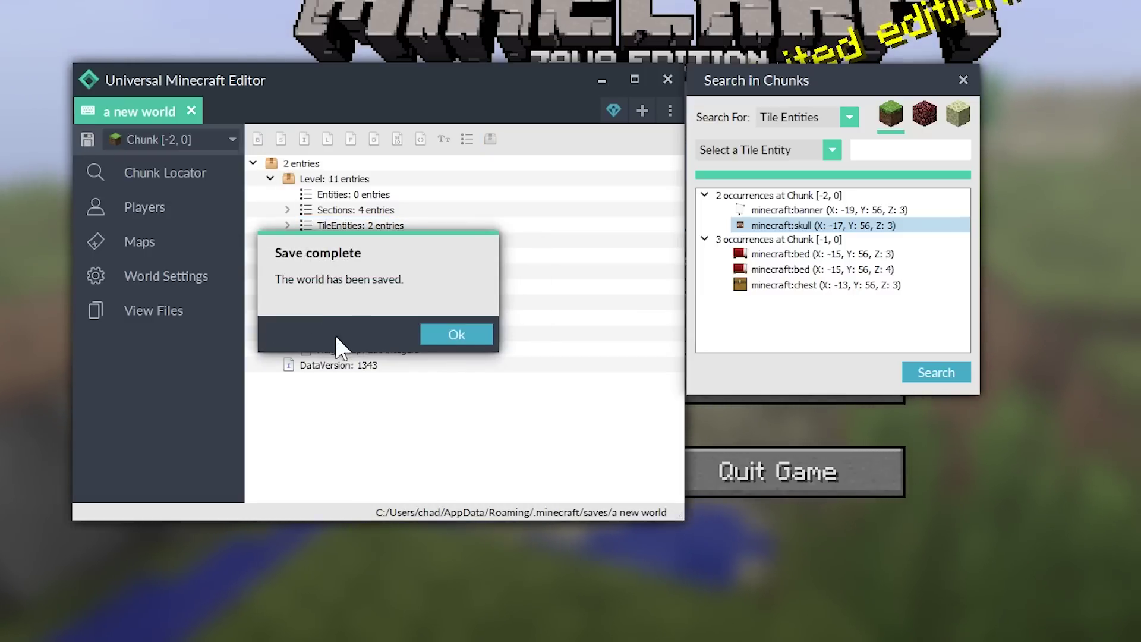
pyautogui.click(469, 336)
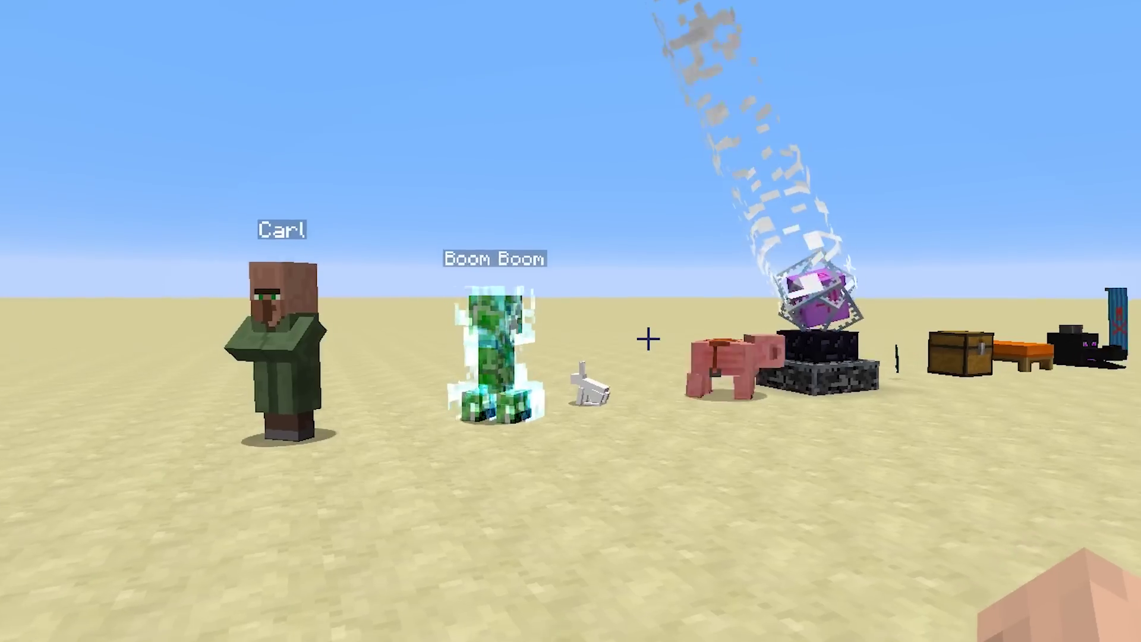
pyautogui.press('s')
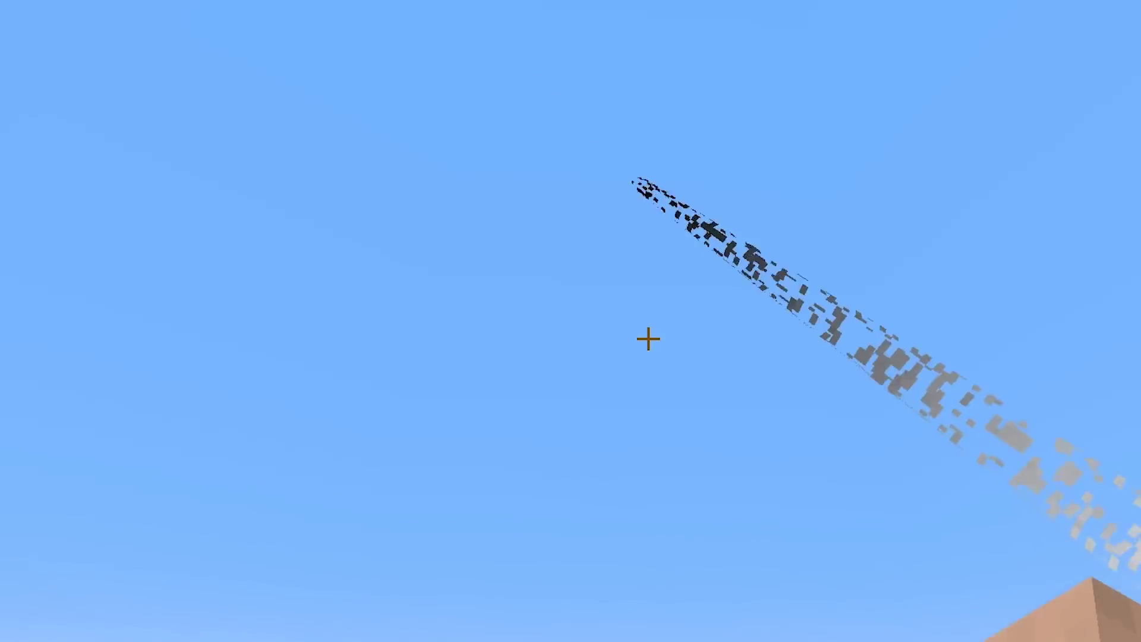
pyautogui.press('w')
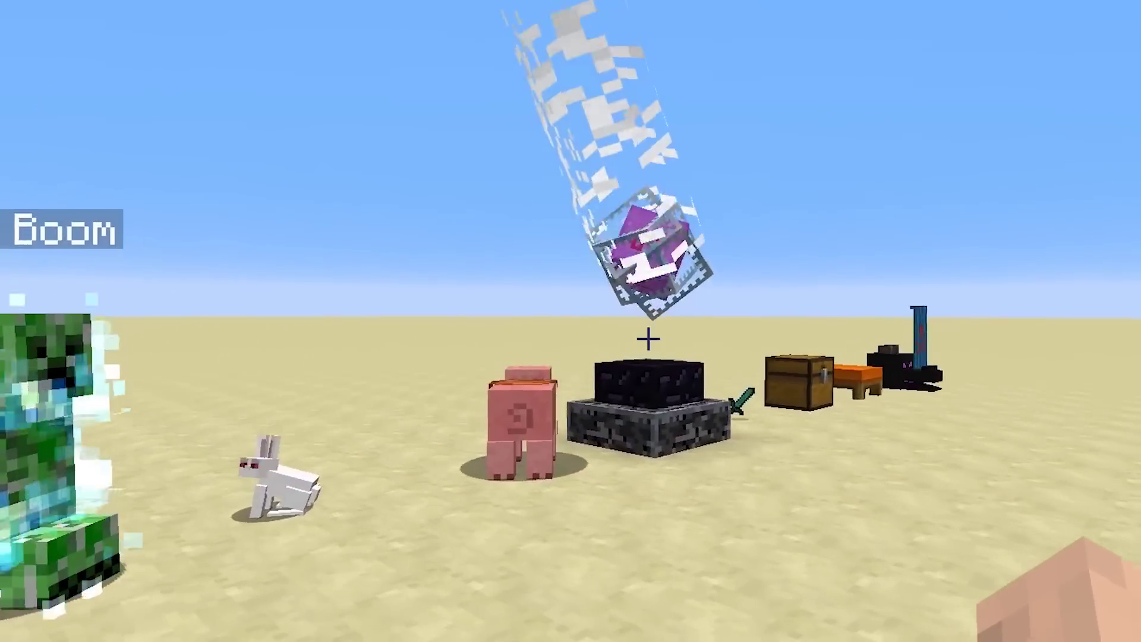
# Step: In Minecraft, approach the edited villager and check the Block of Diamond offer in its trades
pyautogui.press('s')
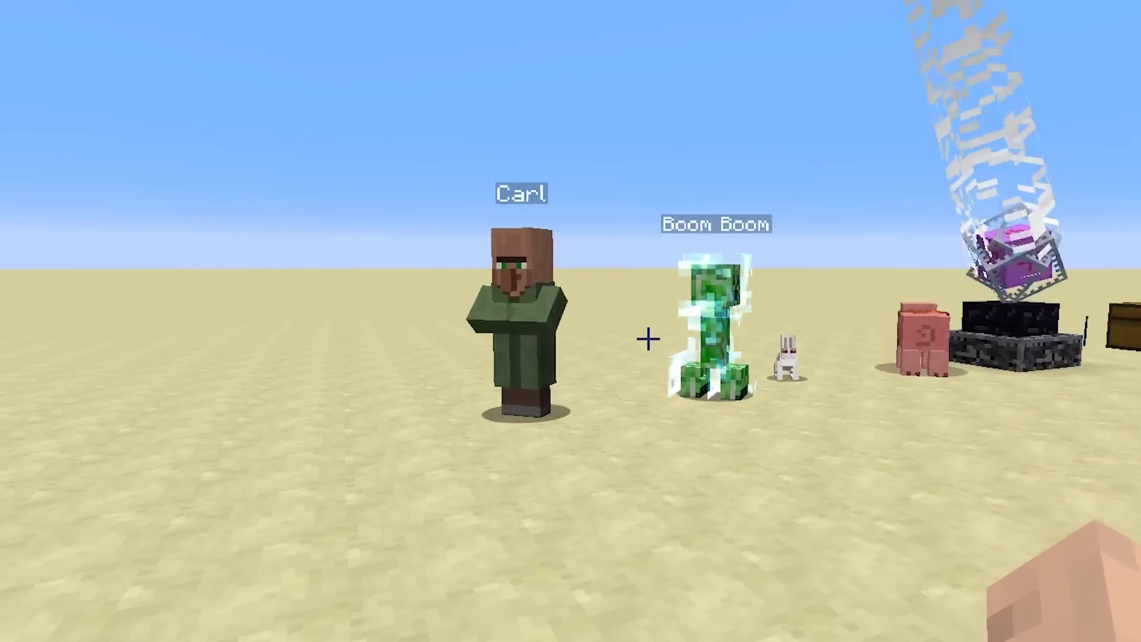
pyautogui.press('w')
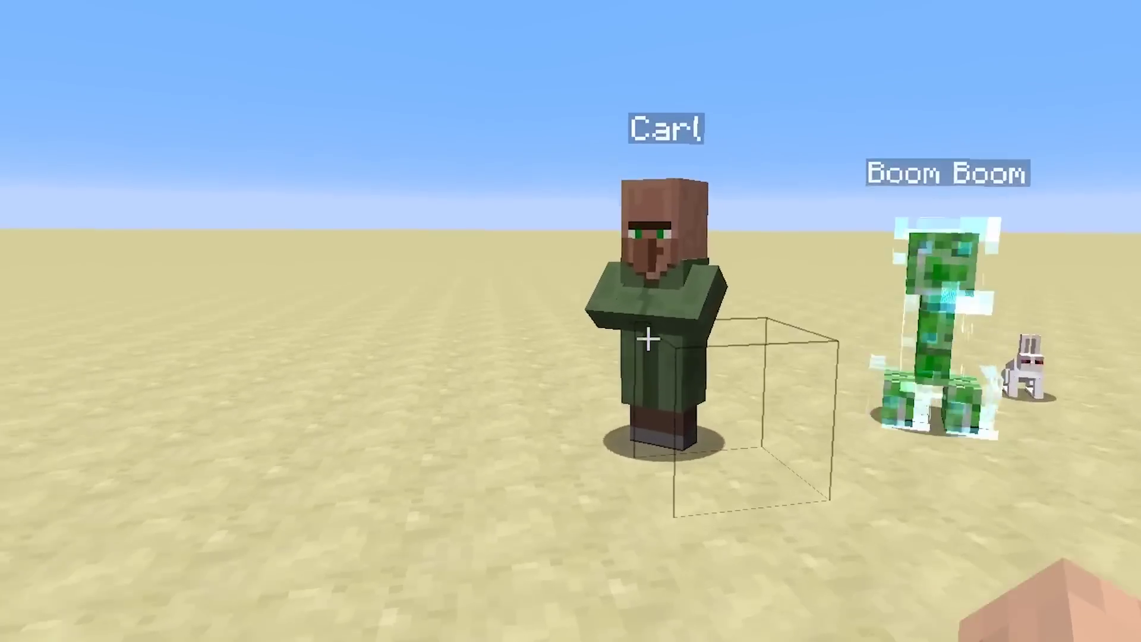
pyautogui.press('w')
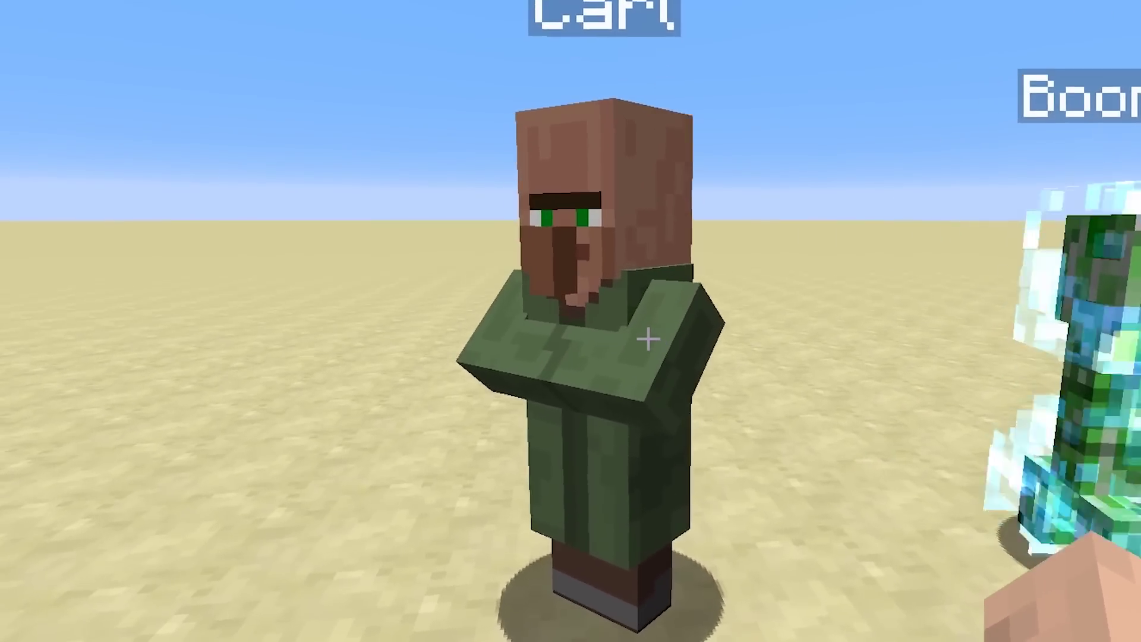
pyautogui.rightClick(647, 339)
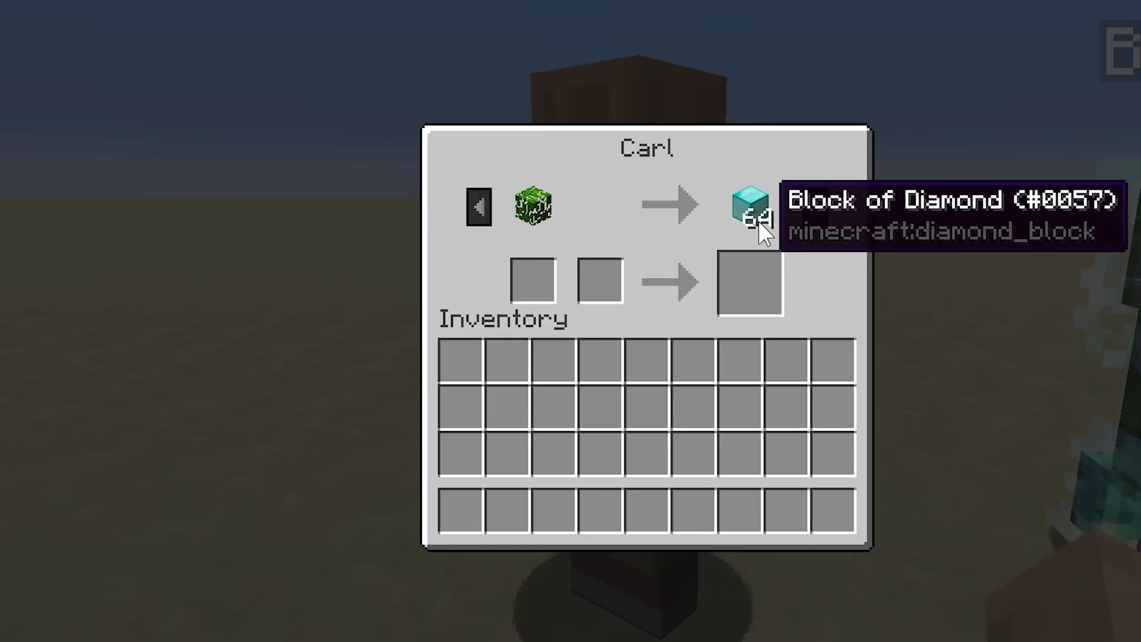
pyautogui.press('Escape')
# Step: Look over the villager from different angles and strike it several times with bare hands to test its durability
pyautogui.press('a')
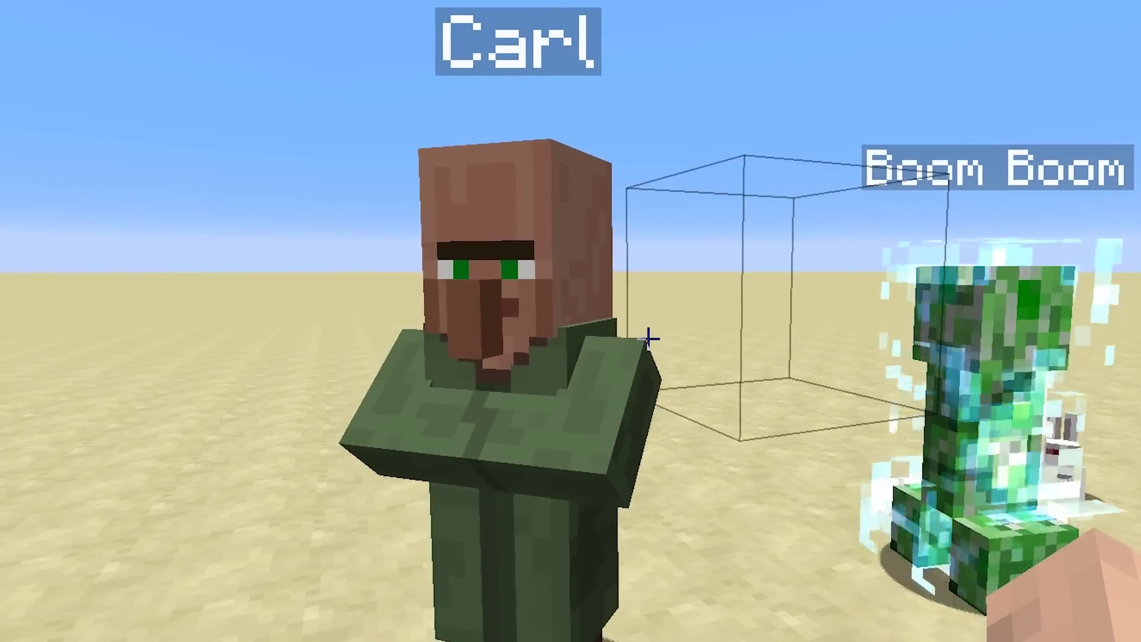
pyautogui.press('a')
pyautogui.press('w')
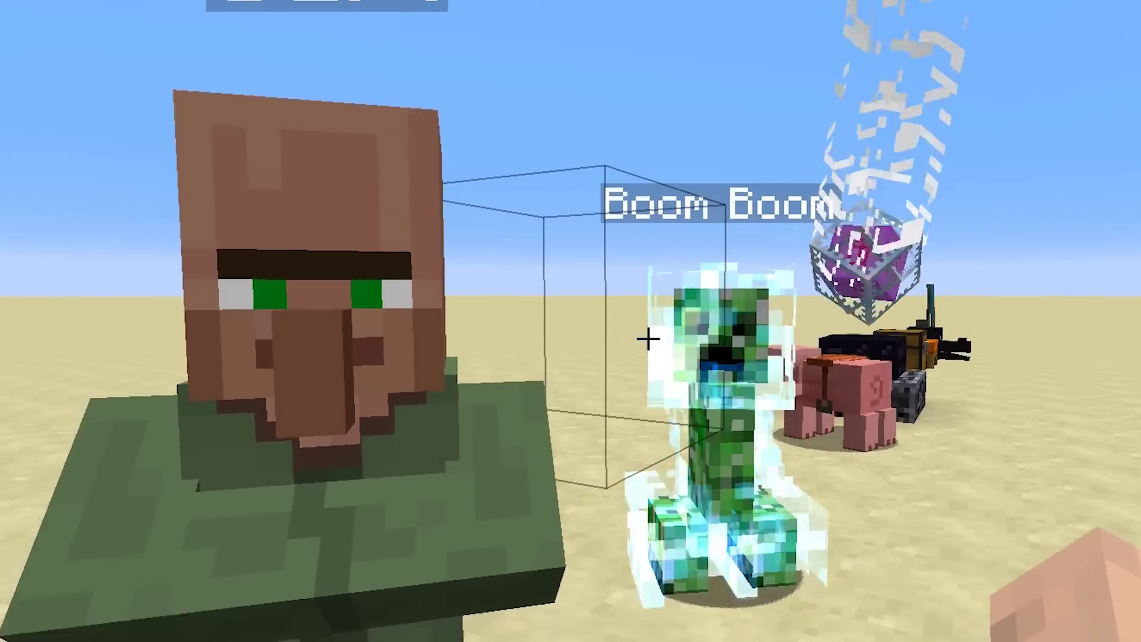
pyautogui.press('d')
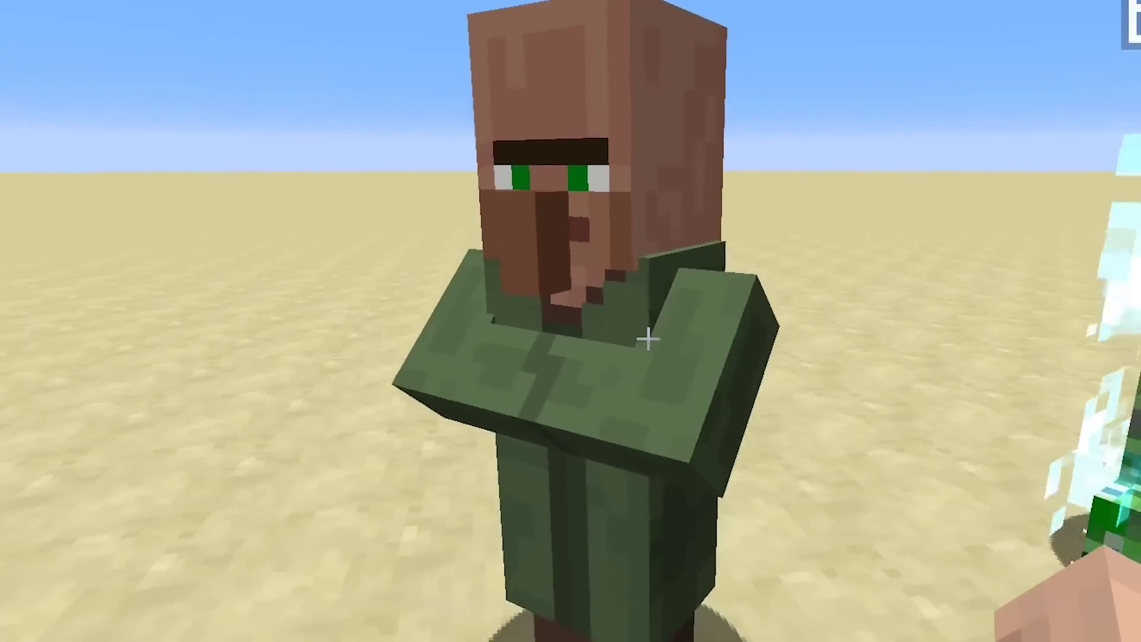
pyautogui.press('w')
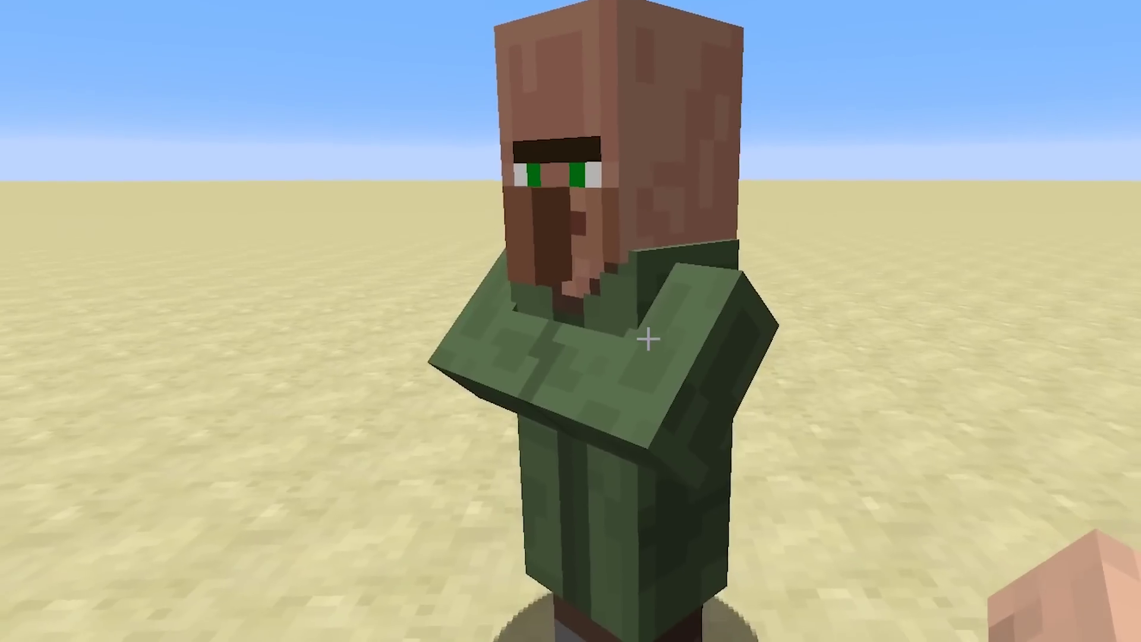
pyautogui.click(648, 339)
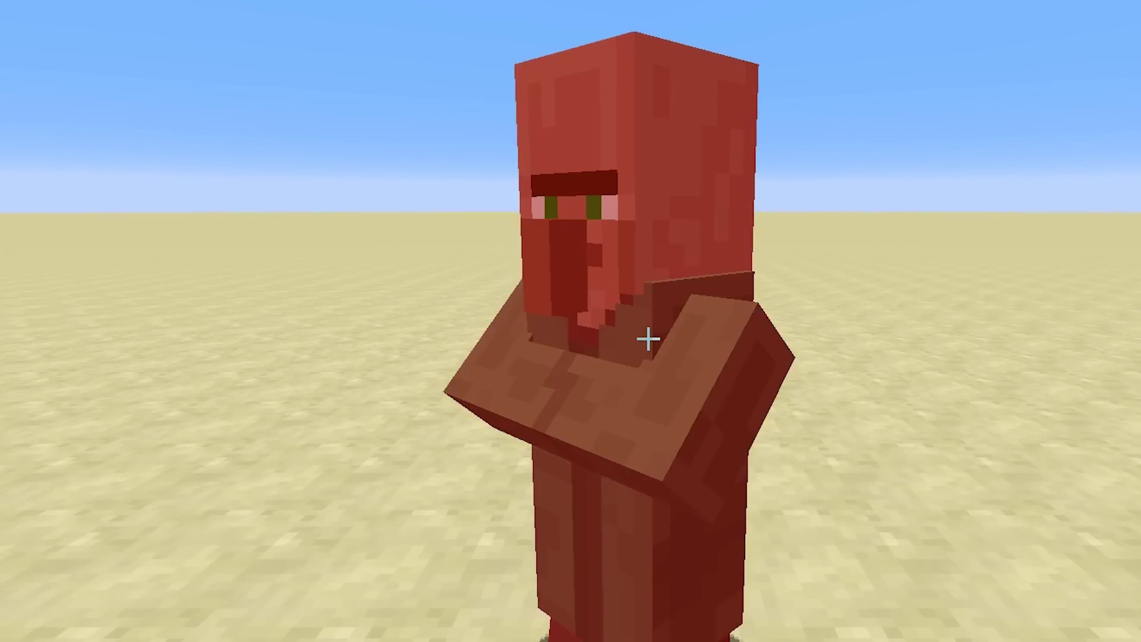
pyautogui.click(647, 339)
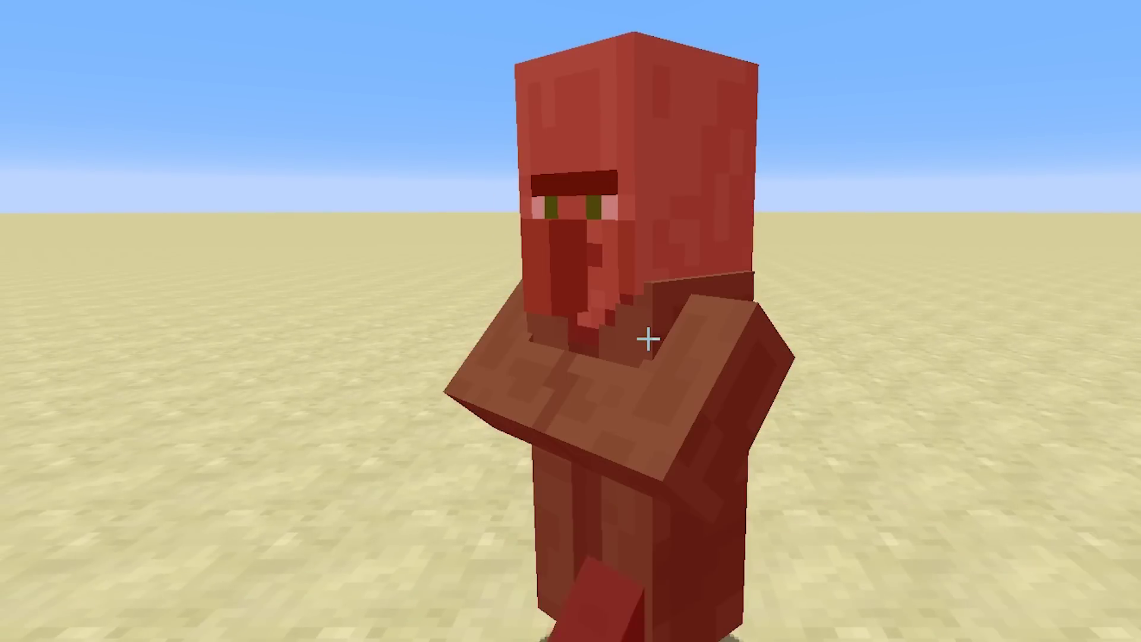
pyautogui.click(647, 339)
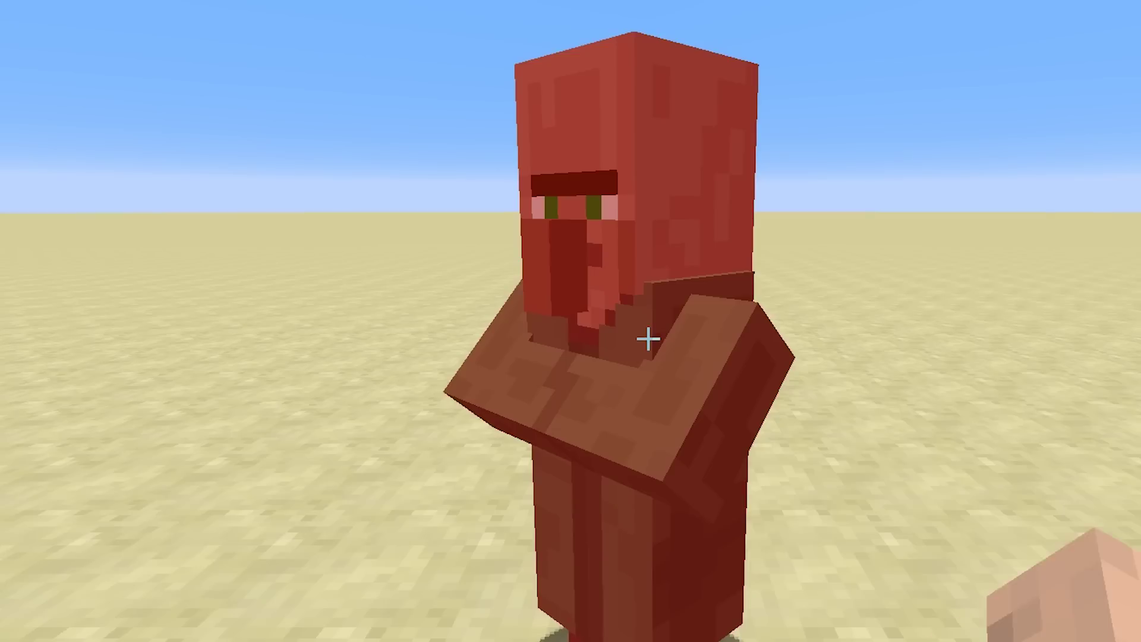
# Step: Take a Diamond Sword from the Combat items into the first hotbar slot
pyautogui.press('e')
pyautogui.click(653, 555)
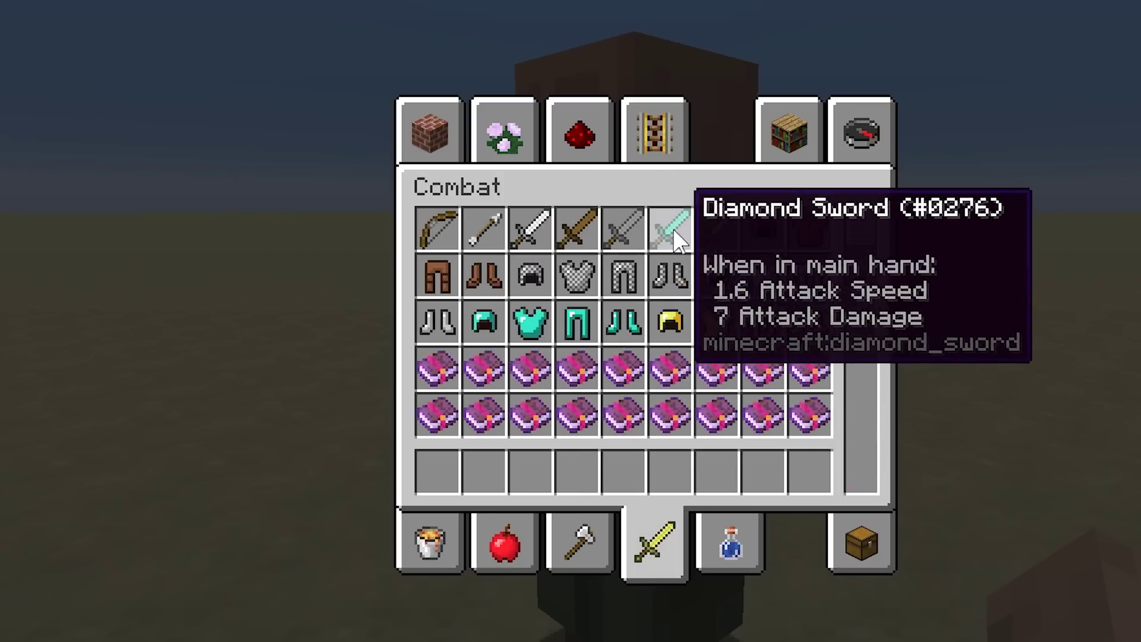
pyautogui.click(673, 230)
pyautogui.click(437, 471)
pyautogui.press('e')
# Step: Attack the villager with the diamond sword until it is killed
pyautogui.click(647, 339)
pyautogui.click(647, 338)
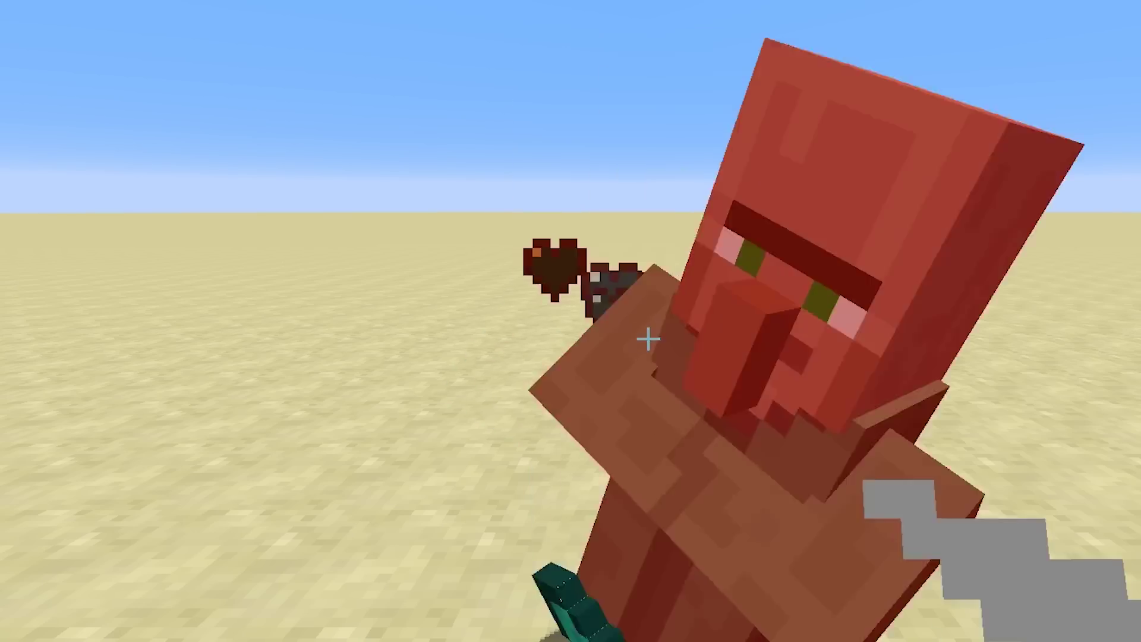
pyautogui.click(647, 339)
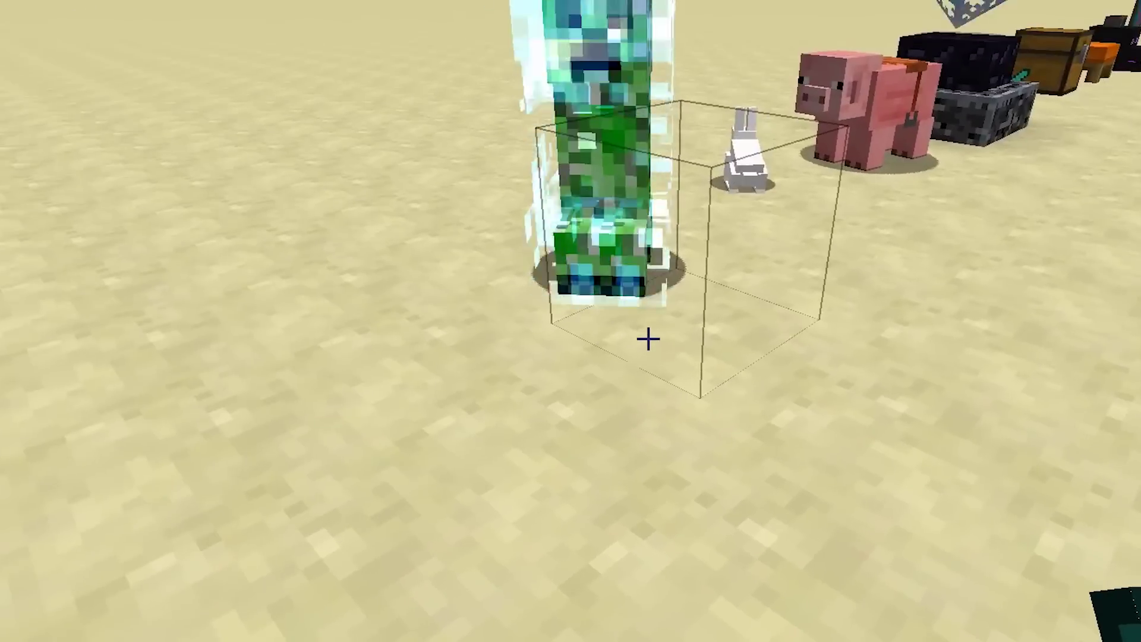
# Step: Switch to an empty hand, inspect the charged creeper, and strike the white rabbit beside it
pyautogui.scroll(-1, 648, 338)
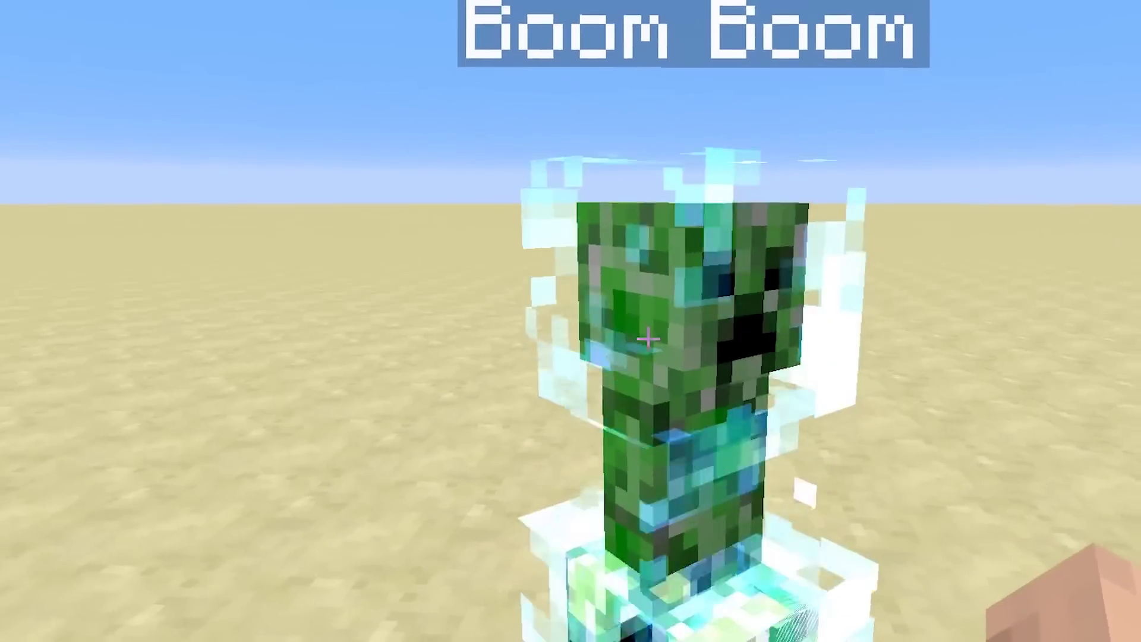
pyautogui.press('s')
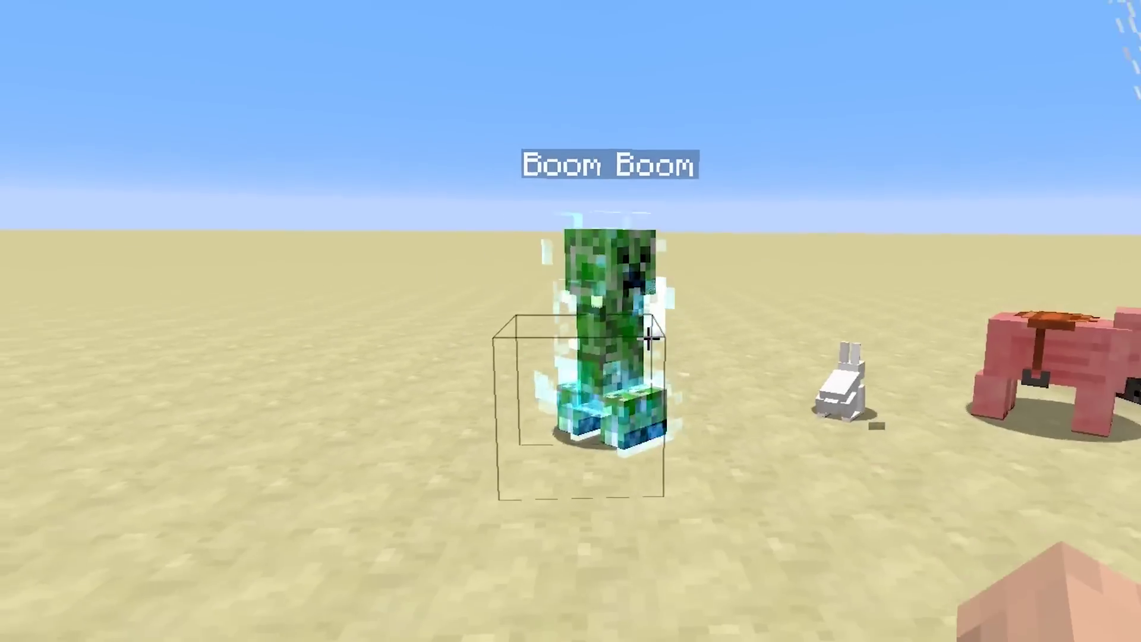
pyautogui.press('w')
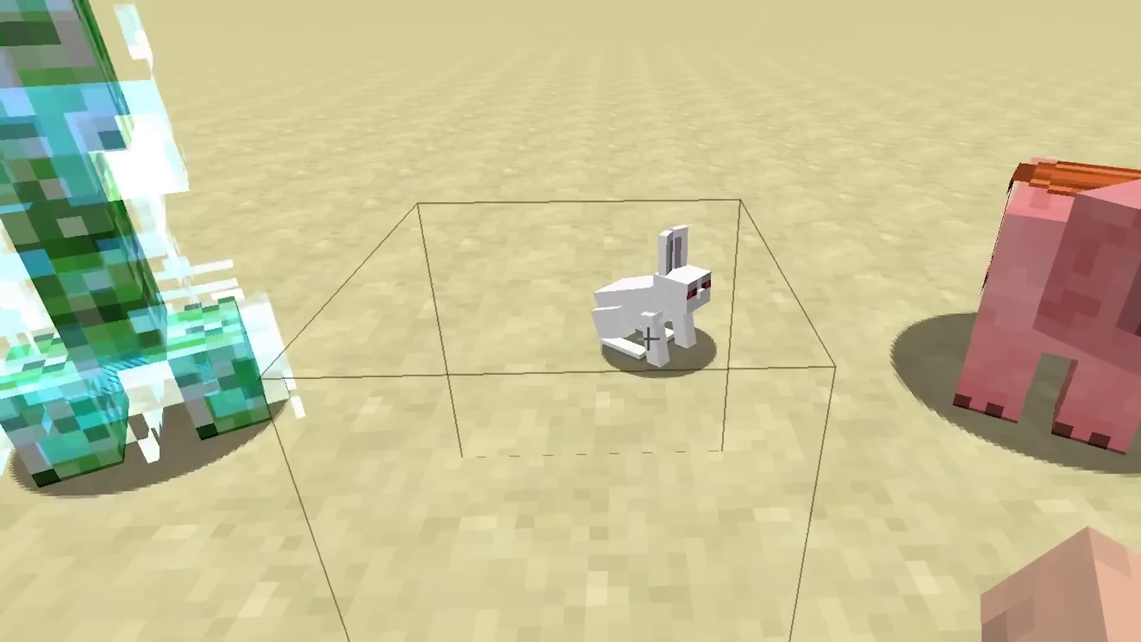
pyautogui.click(648, 339)
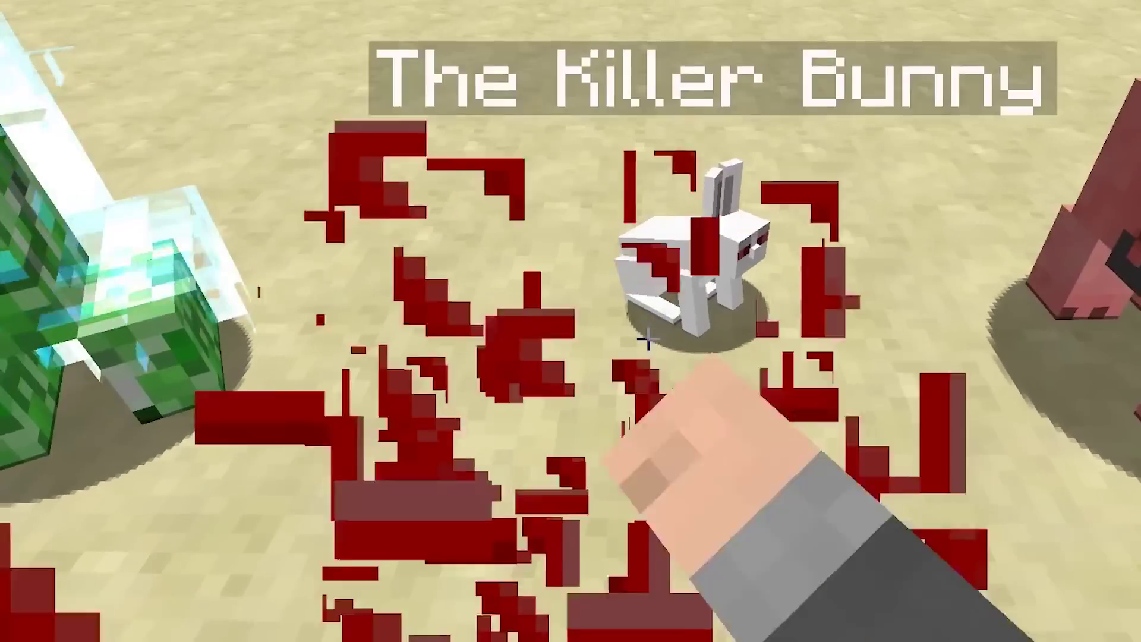
pyautogui.press('s')
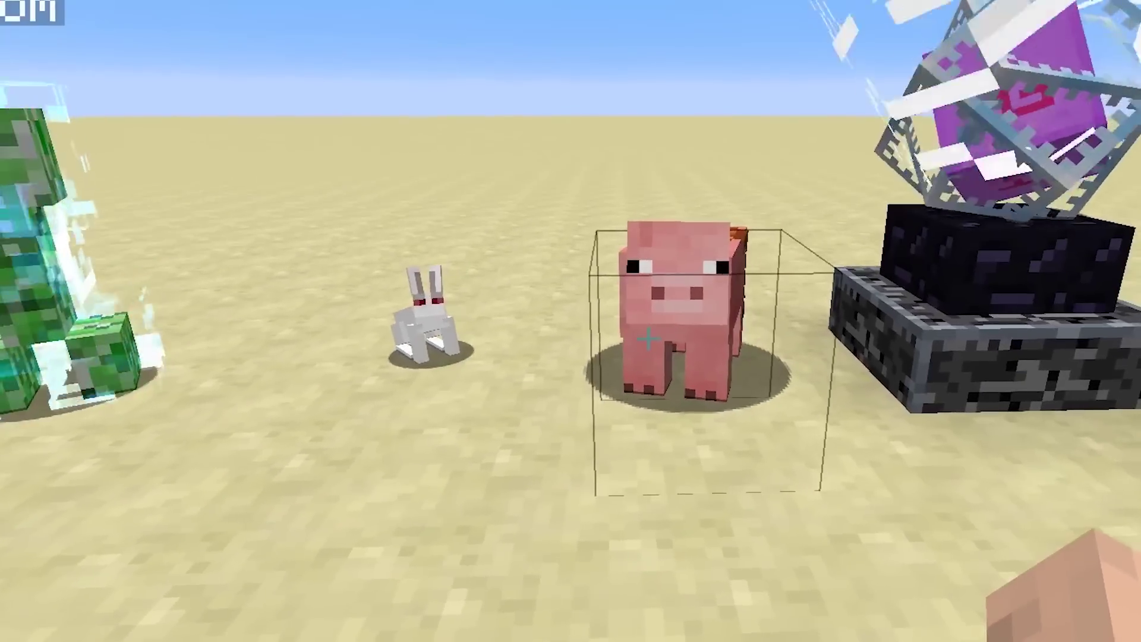
# Step: Strike the saddled pig, then test its saddle by mounting it
pyautogui.press('w')
pyautogui.click(648, 339)
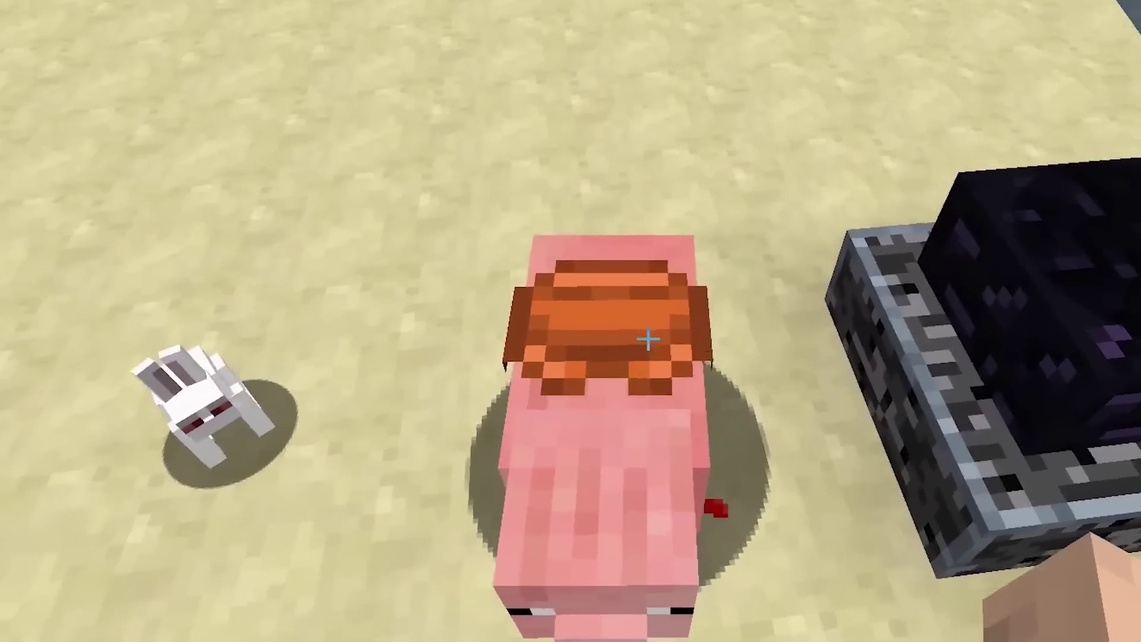
pyautogui.rightClick(648, 340)
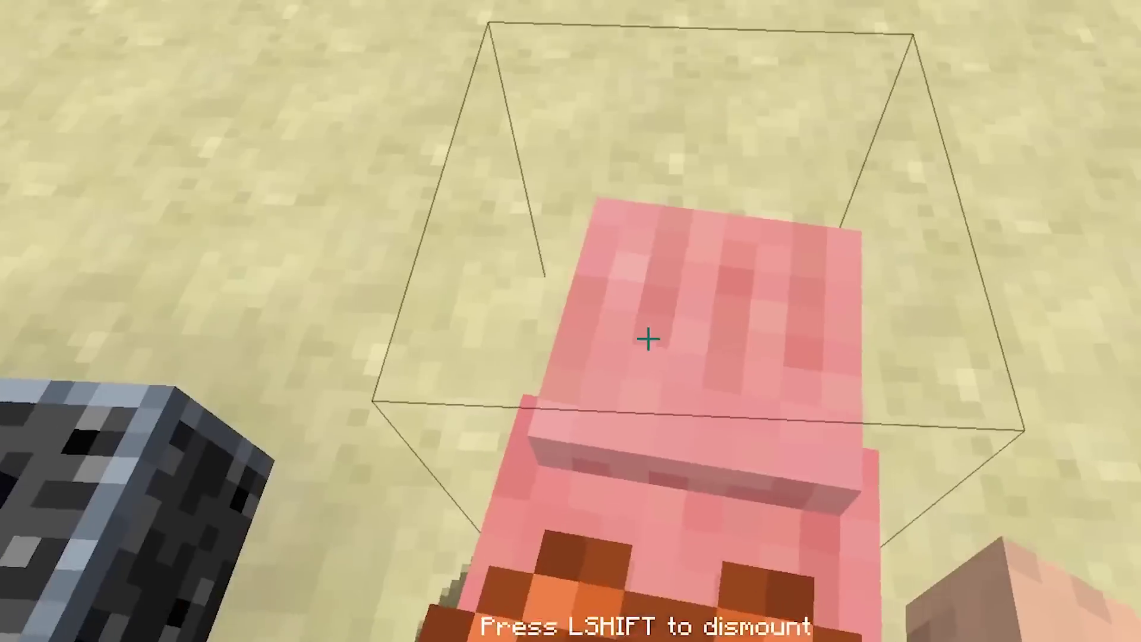
pyautogui.press('s')
pyautogui.press('s')
# Step: Examine the end crystal's beam and base, checking the position with the debug overlay before hiding it
pyautogui.press('w')
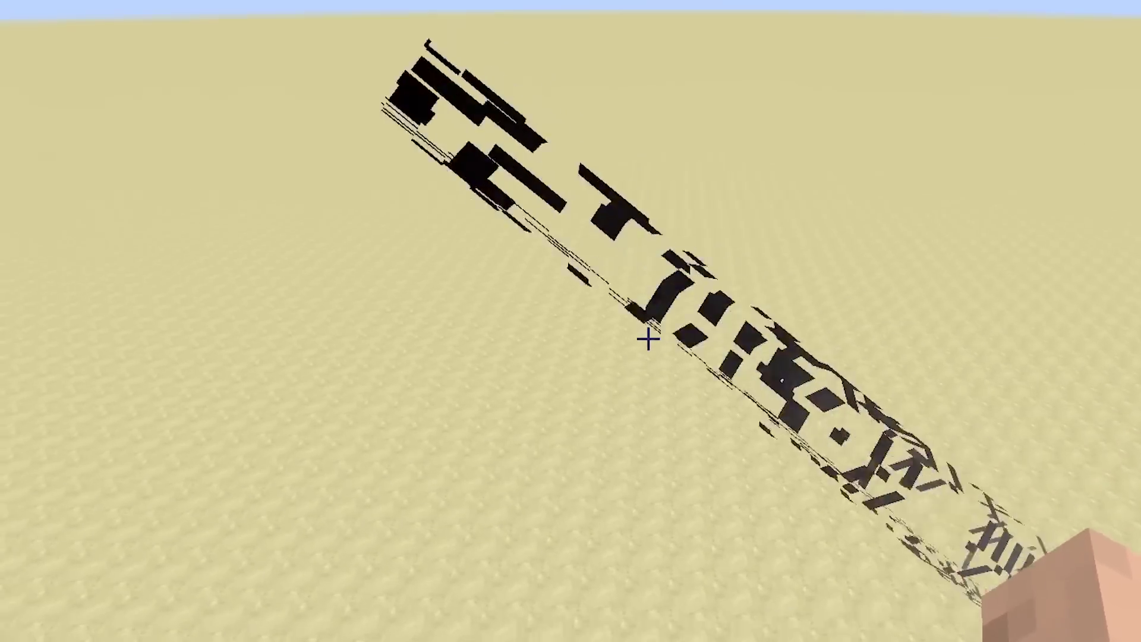
pyautogui.press('F3')
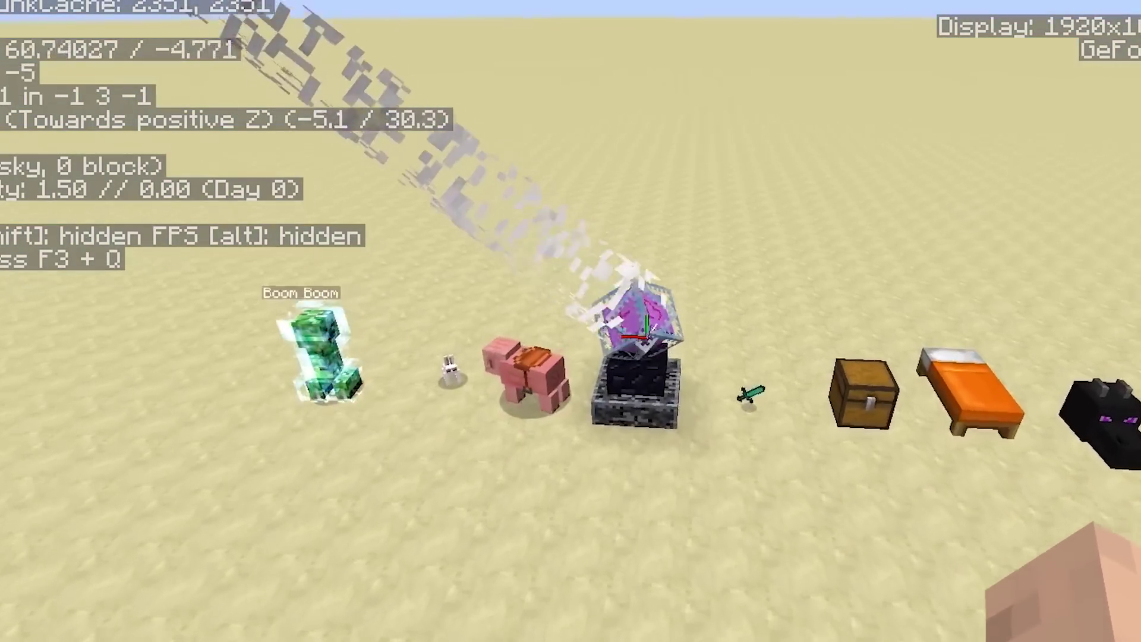
pyautogui.press('w')
pyautogui.press('F3')
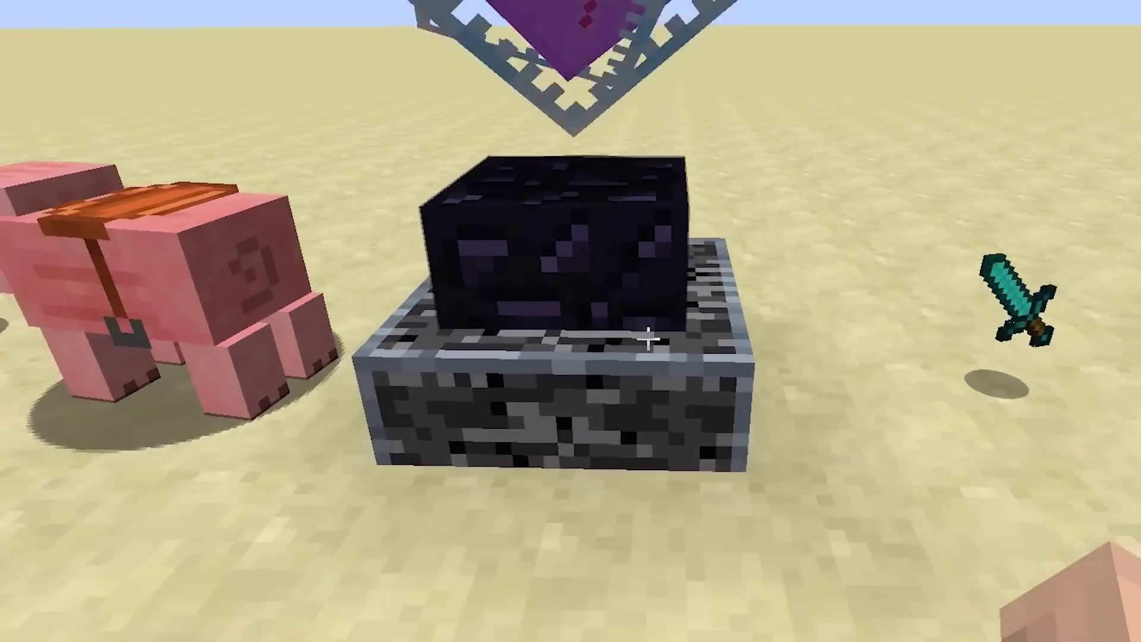
pyautogui.press('s')
# Step: Try to pick up the diamond sword floating above the ground by walking over it
pyautogui.press('w')
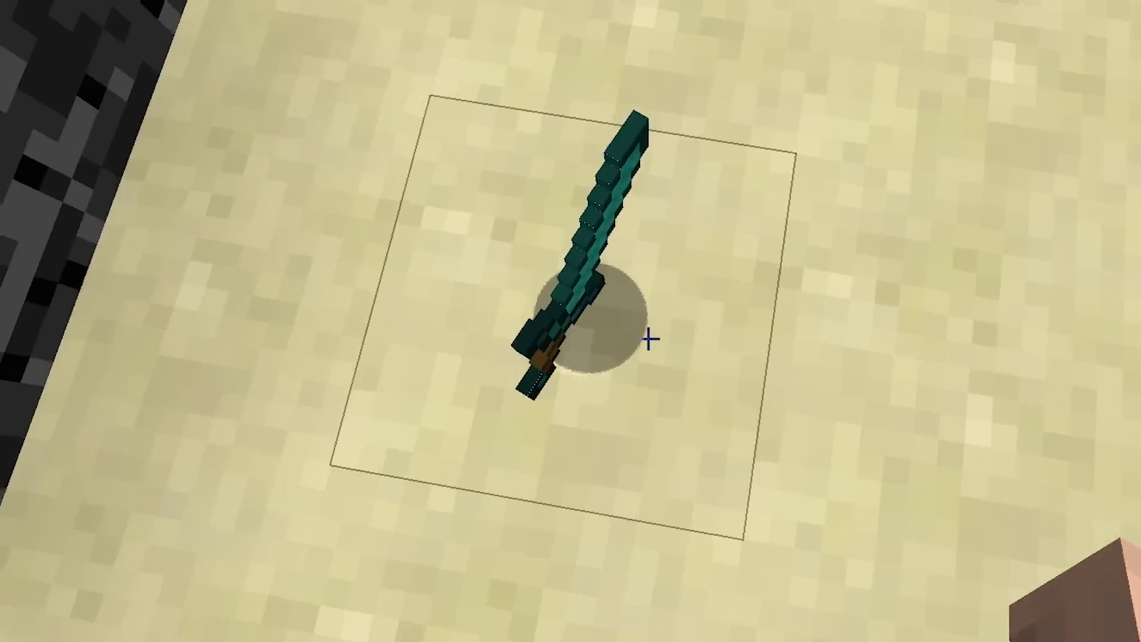
pyautogui.press('w')
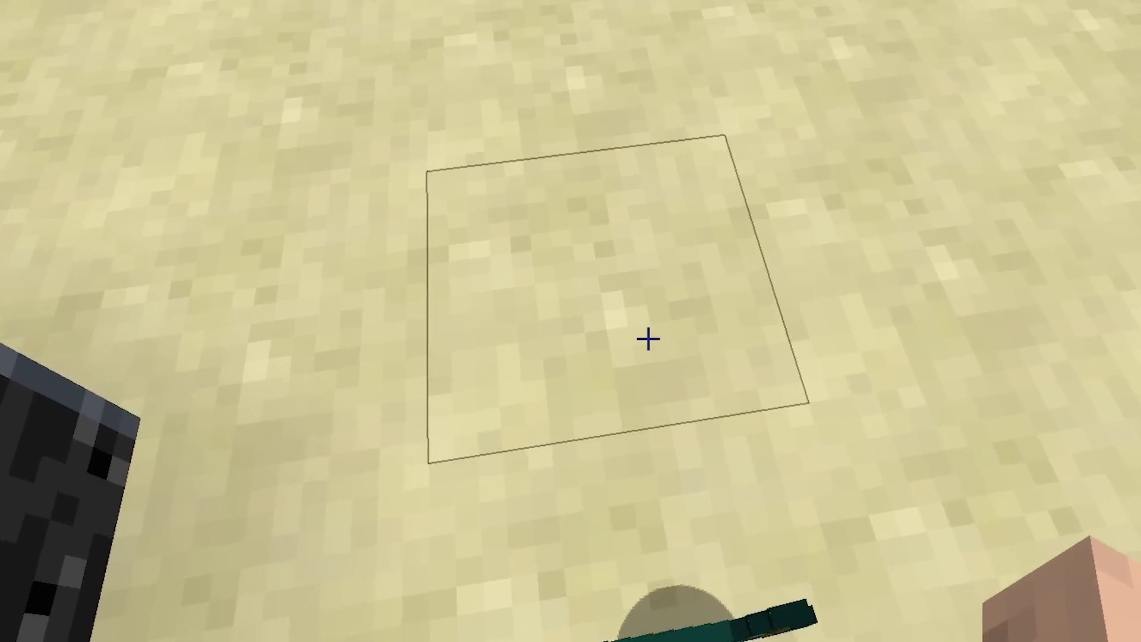
pyautogui.press('s')
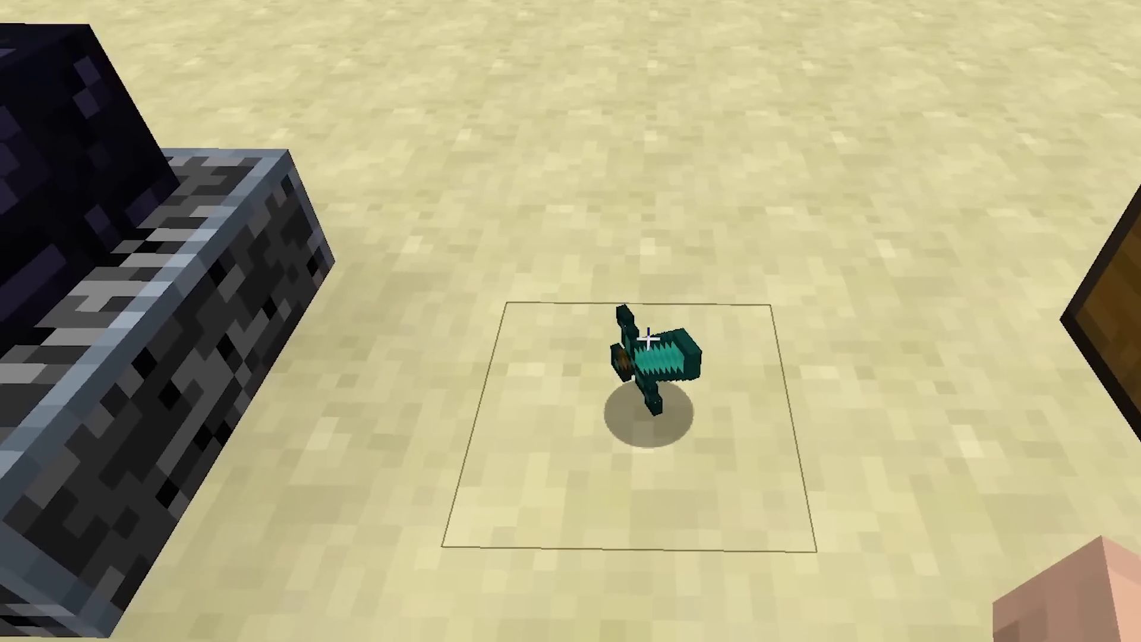
pyautogui.press('w')
pyautogui.press('s')
pyautogui.press('s')
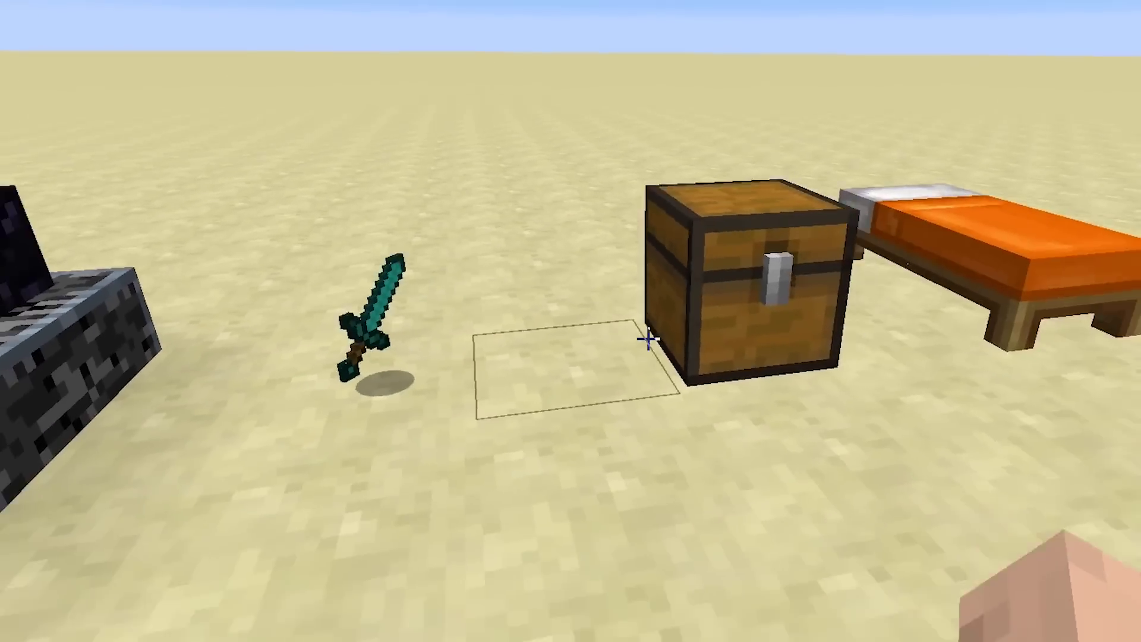
# Step: Check the chest's custom name and contents, and try to sleep in the orange bed
pyautogui.press('w')
pyautogui.press('w')
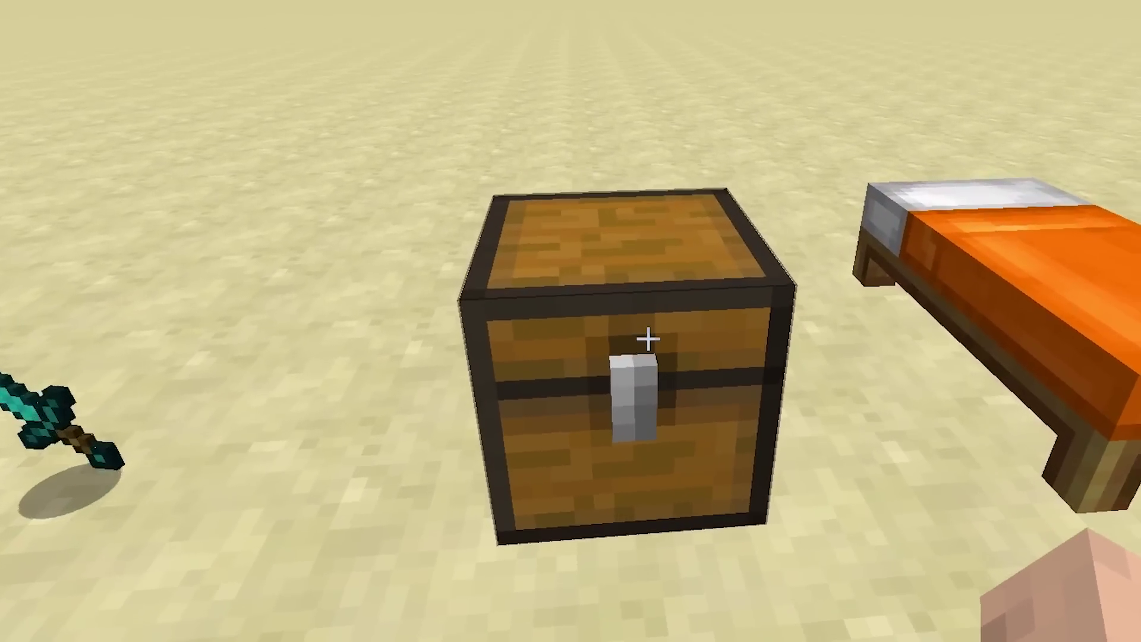
pyautogui.rightClick(647, 339)
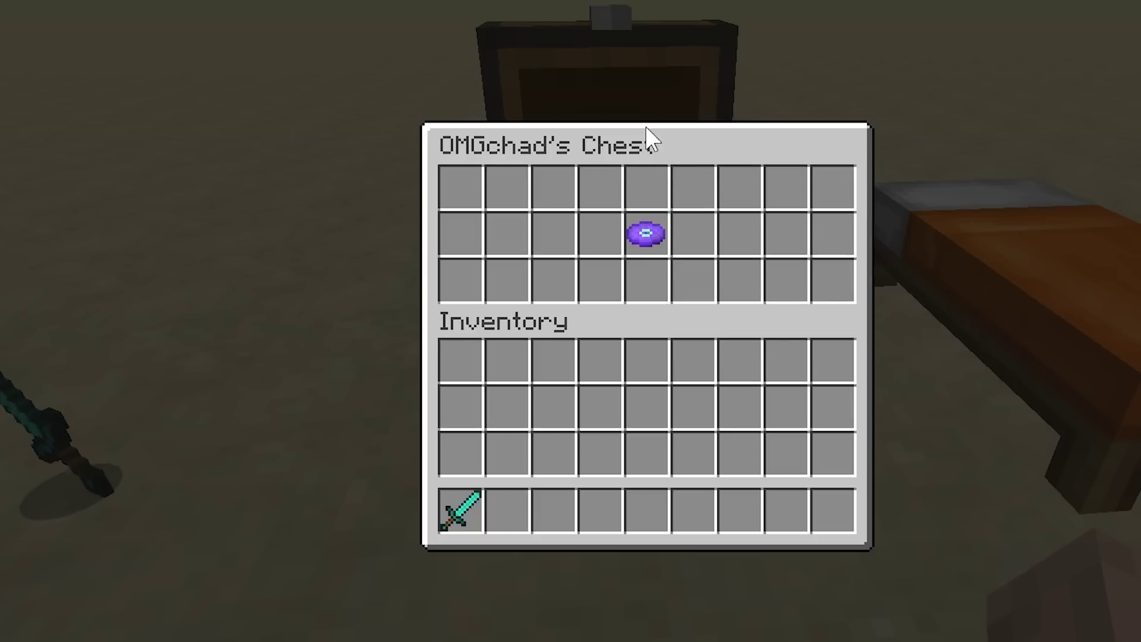
pyautogui.press('Escape')
pyautogui.rightClick(648, 338)
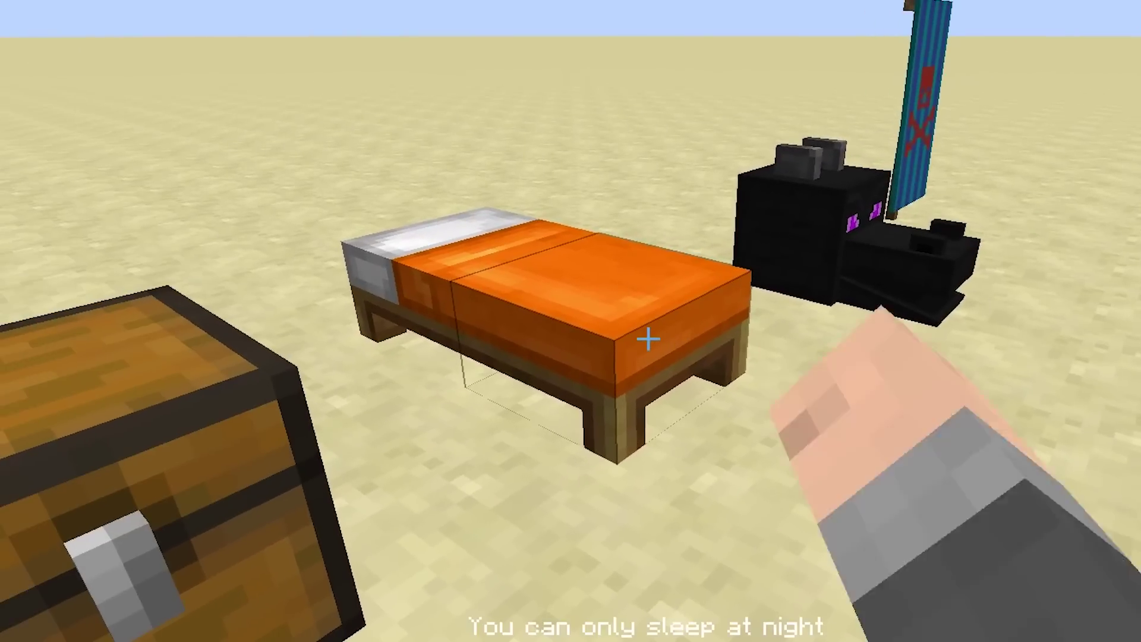
# Step: Inspect the dragon head and the striped skull banner up close
pyautogui.press('d')
pyautogui.press('w')
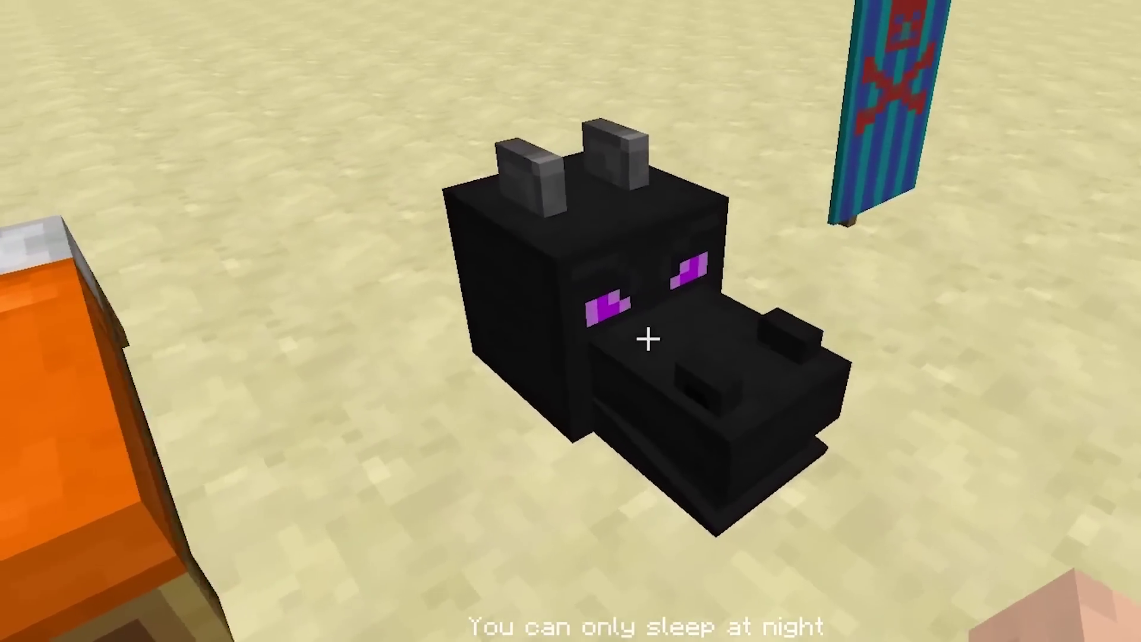
pyautogui.press('w')
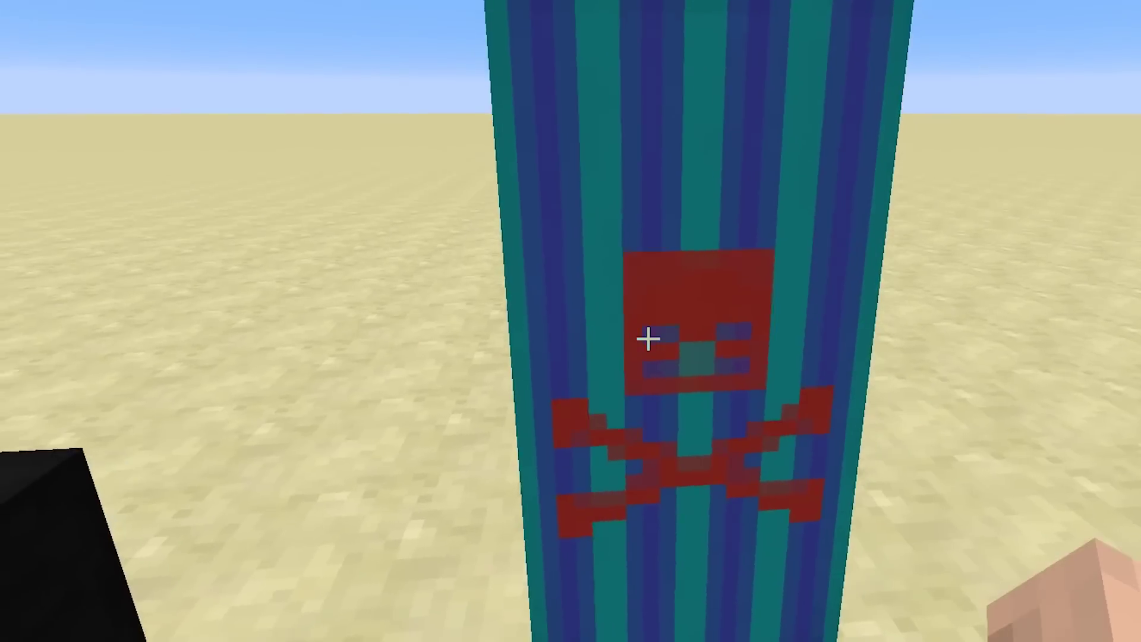
pyautogui.press('w')
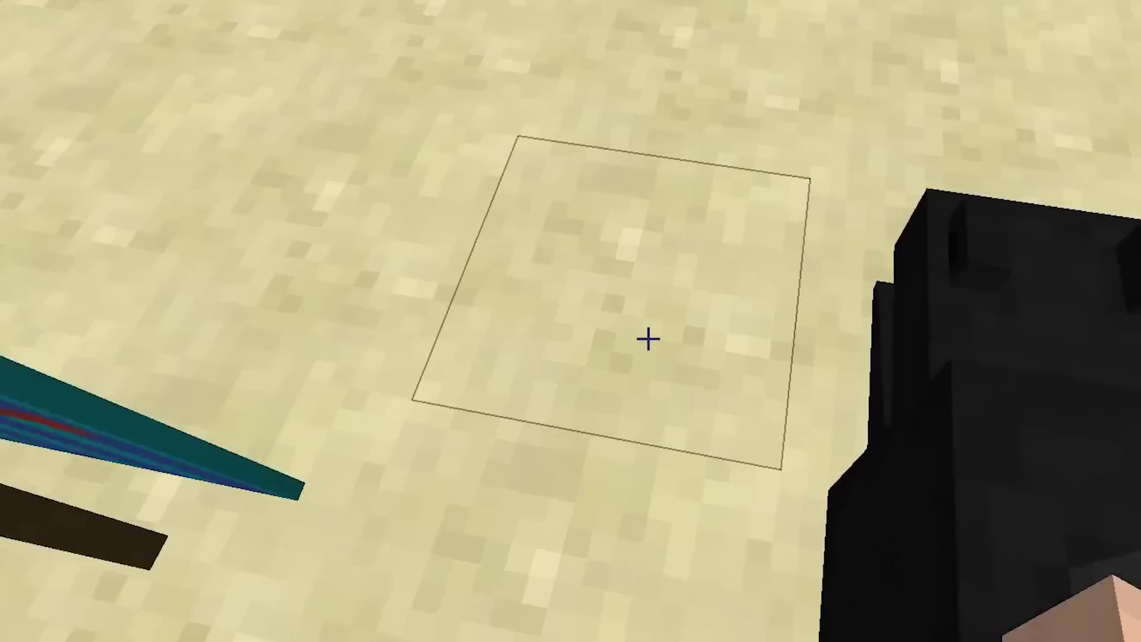
pyautogui.press('d')
pyautogui.press('s')
pyautogui.press('w')
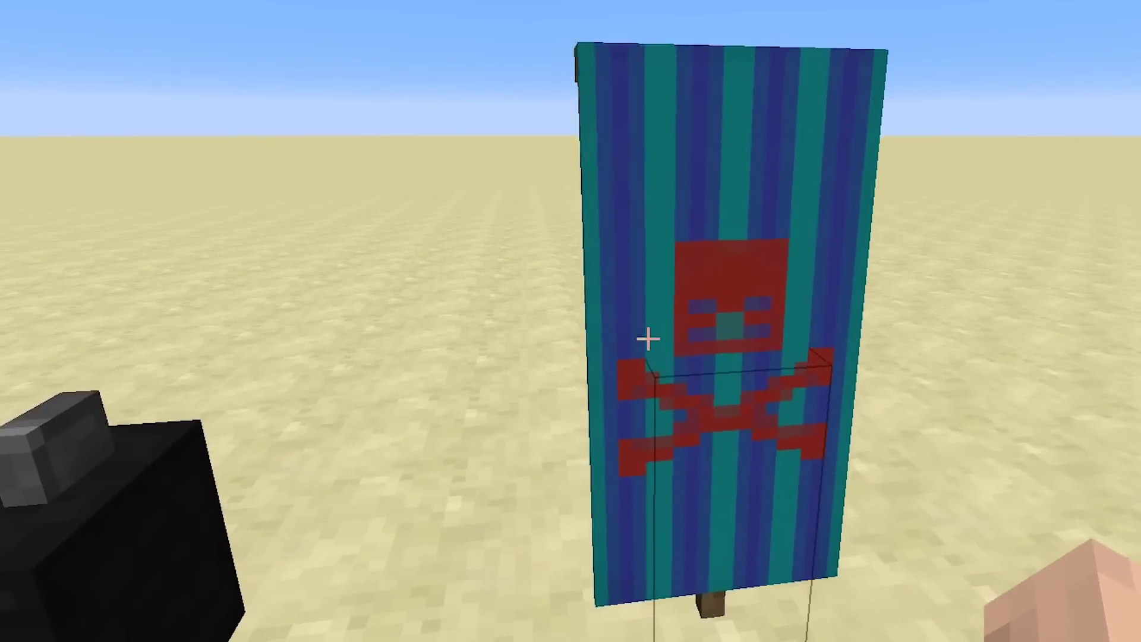
# Step: Survey the full row of edited mobs, end crystal, sword, chest, bed, dragon head and banner from the air and the ground
pyautogui.press('s')
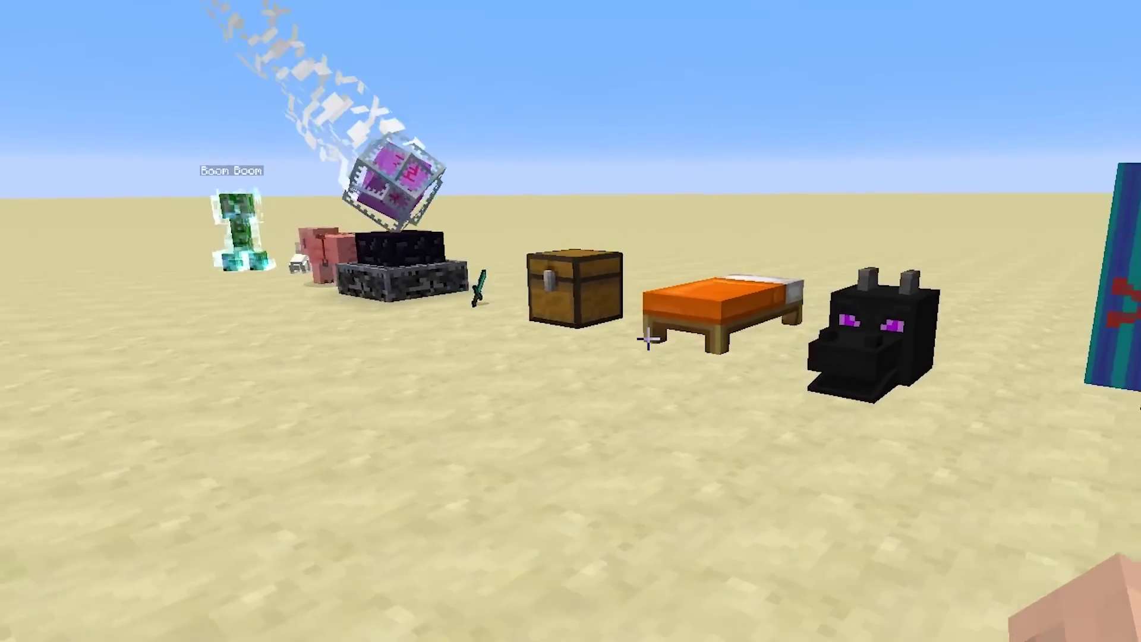
pyautogui.press('a')
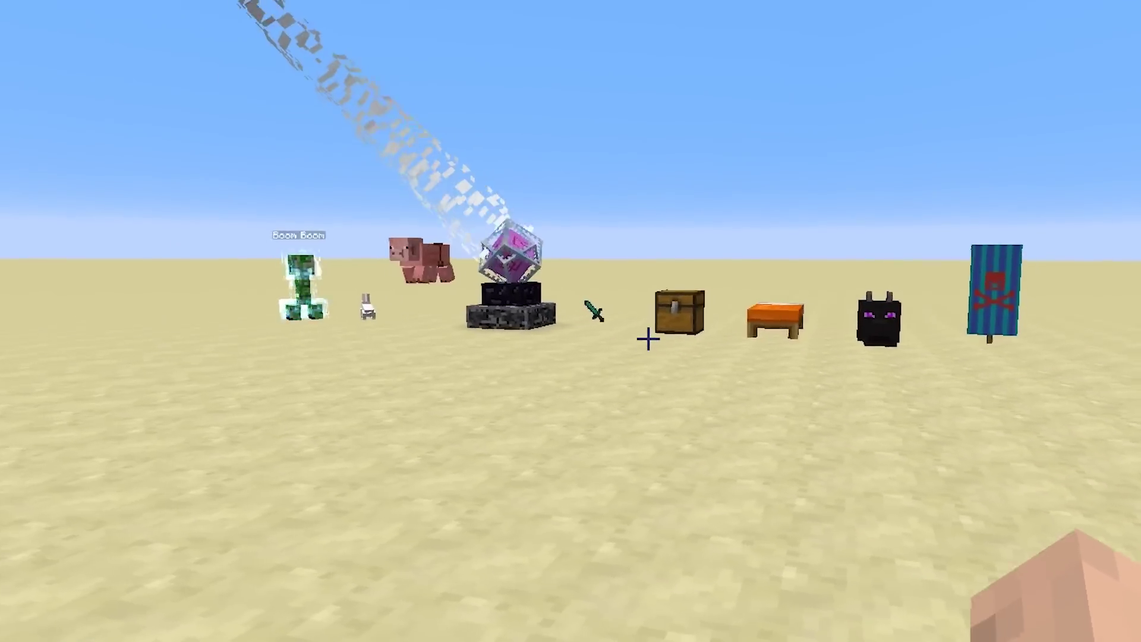
pyautogui.press('w')
pyautogui.press('space')
pyautogui.press('a')
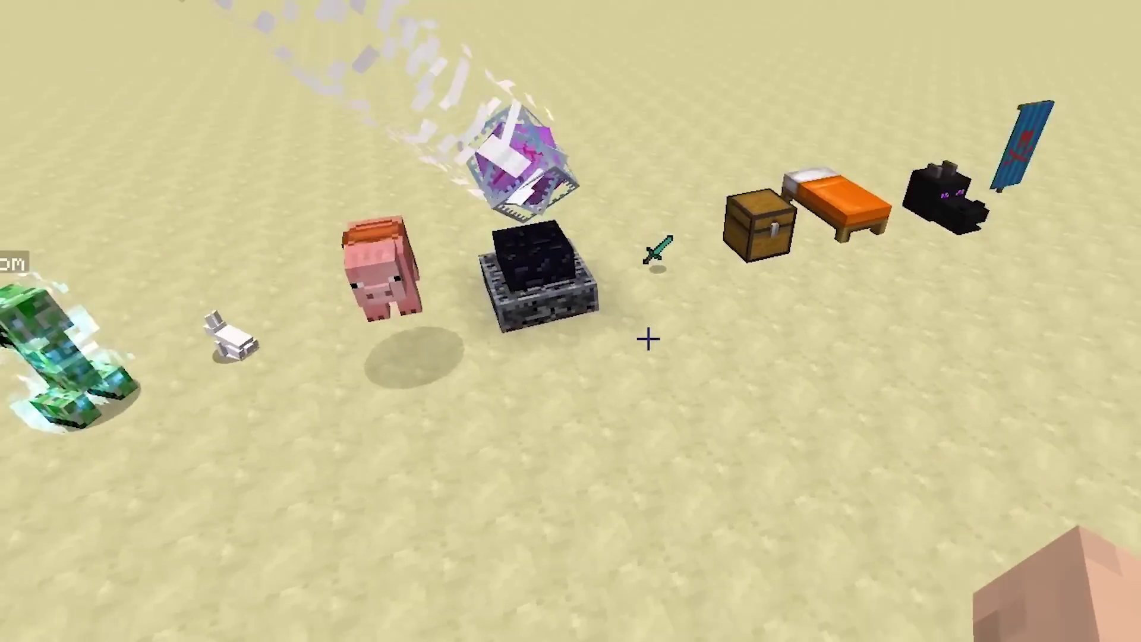
pyautogui.press('w')
pyautogui.press('d')
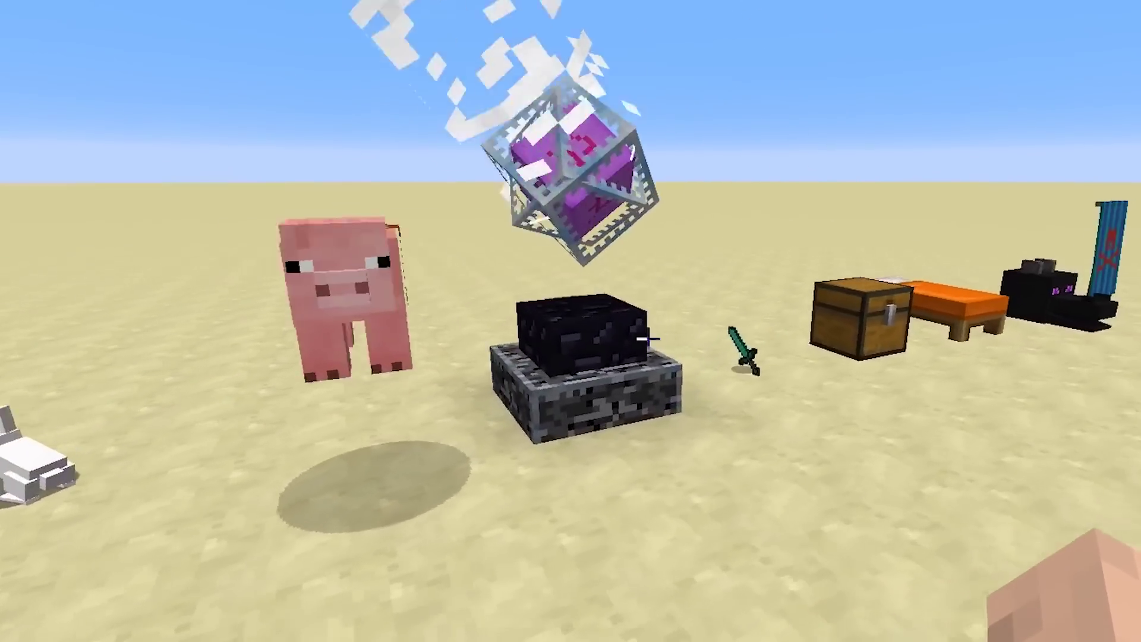
pyautogui.press('w')
pyautogui.press('d')
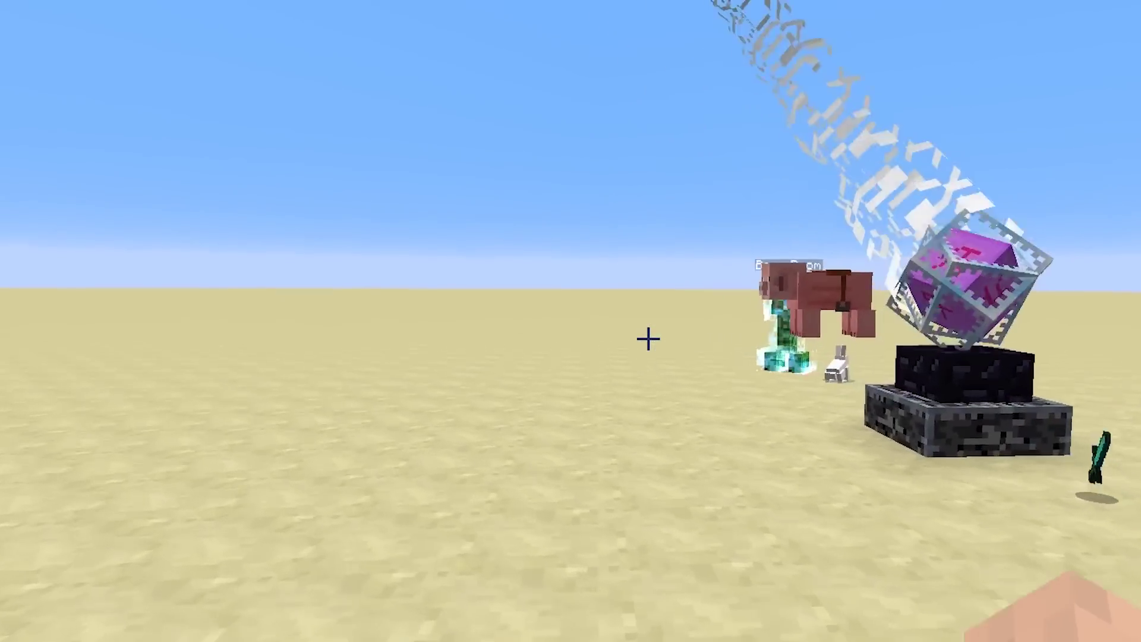
pyautogui.press('a')
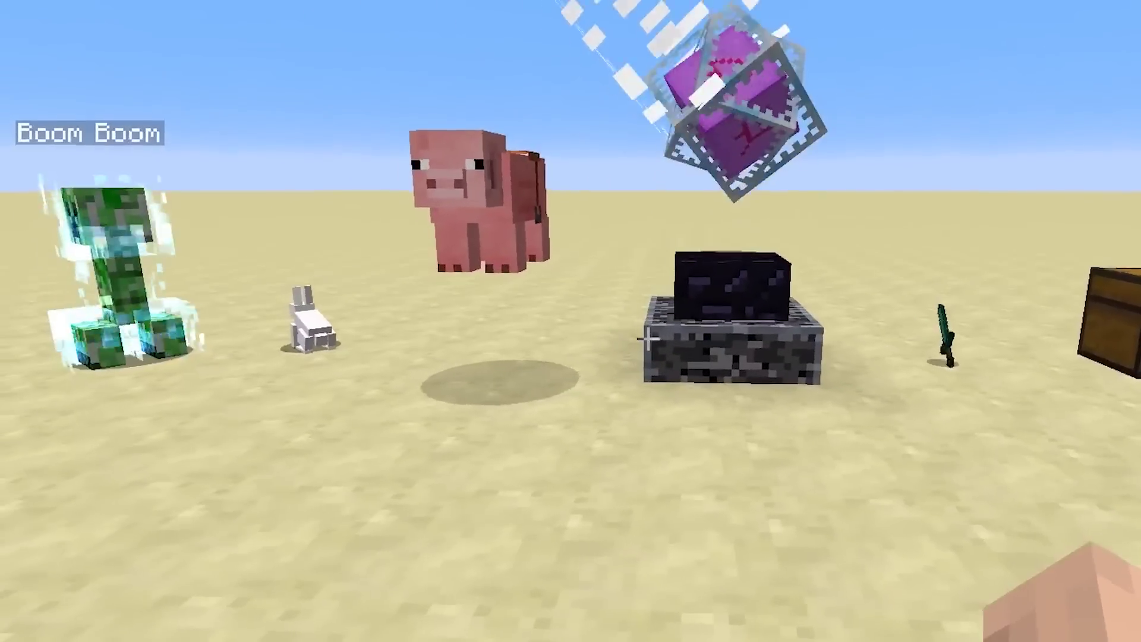
pyautogui.press('a')
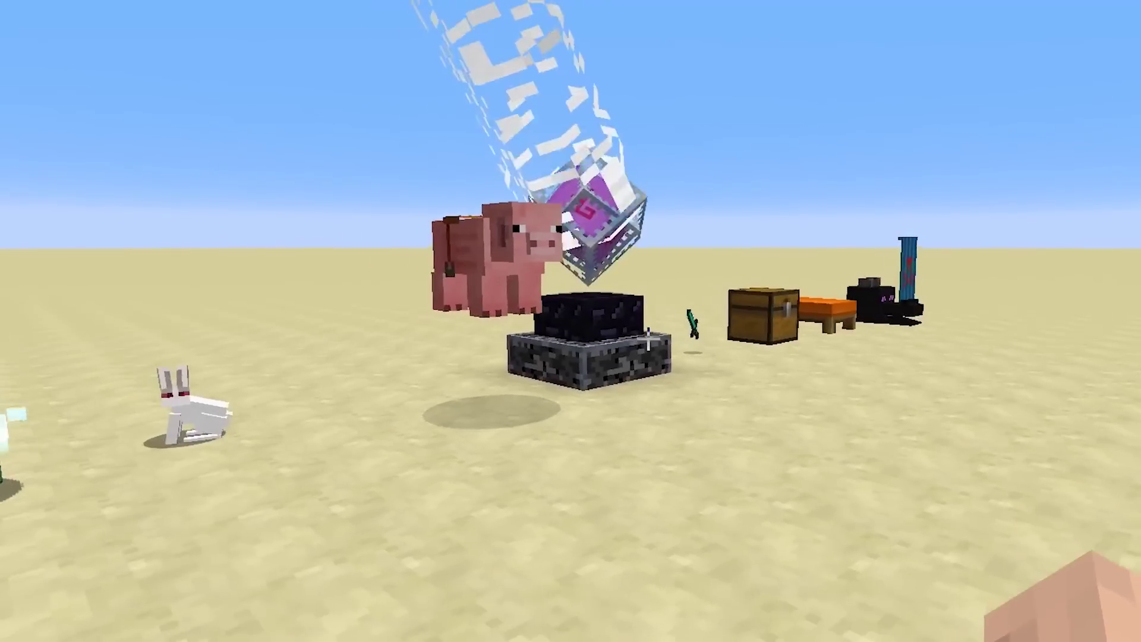
# Step: Blow up the end crystal above the obsidian block and back away from the explosion
pyautogui.press('d')
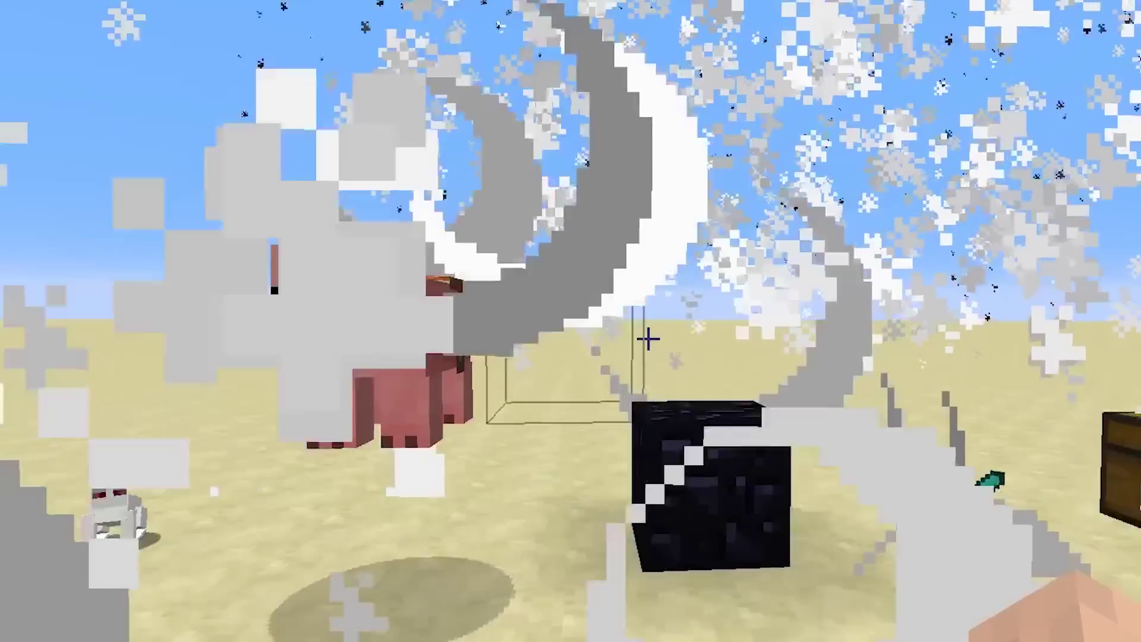
pyautogui.press('s')
pyautogui.press('a')
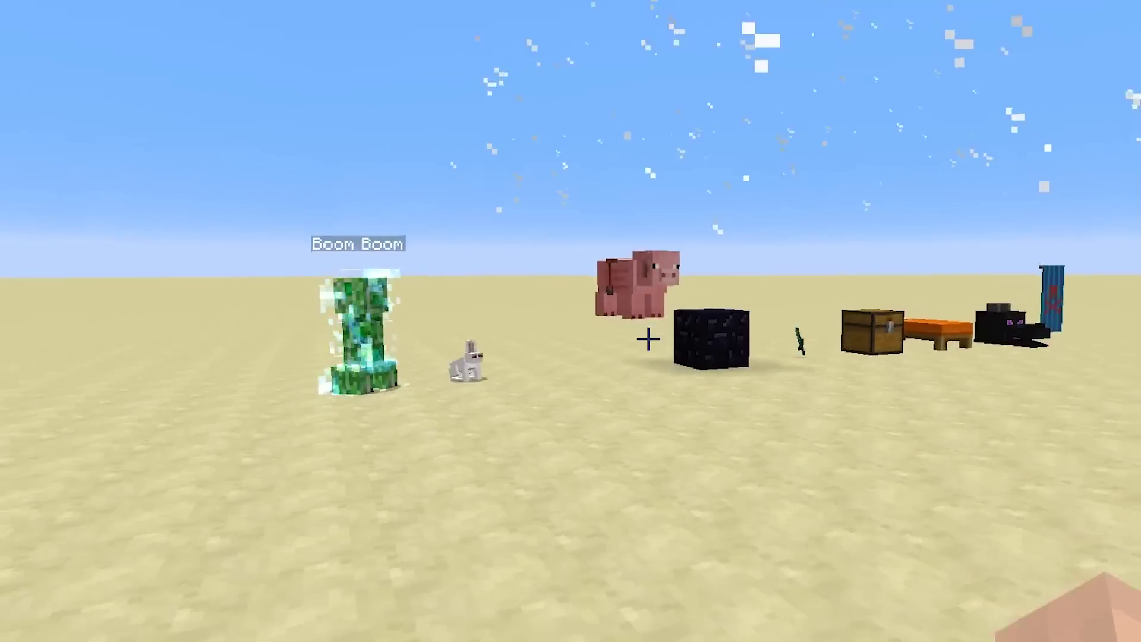
# Step: Look over the creeper, rabbit, pig, obsidian block, sword, chest and bed again from above and from ground level
pyautogui.press('d')
pyautogui.press('w')
pyautogui.press('space')
pyautogui.press('d')
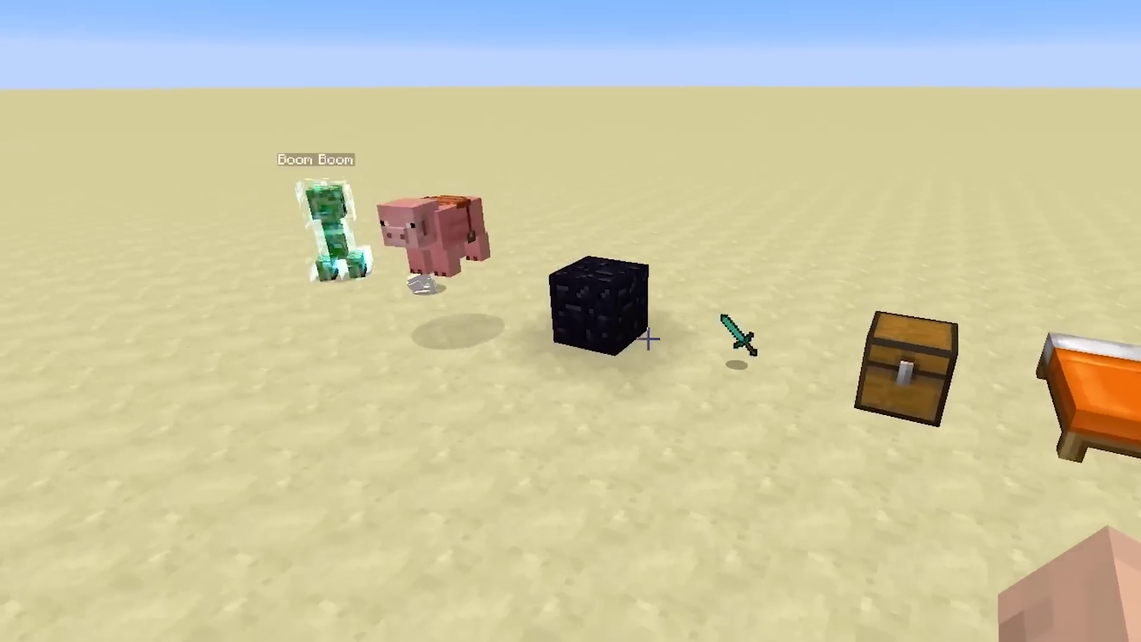
pyautogui.press('shift')
pyautogui.press('w')
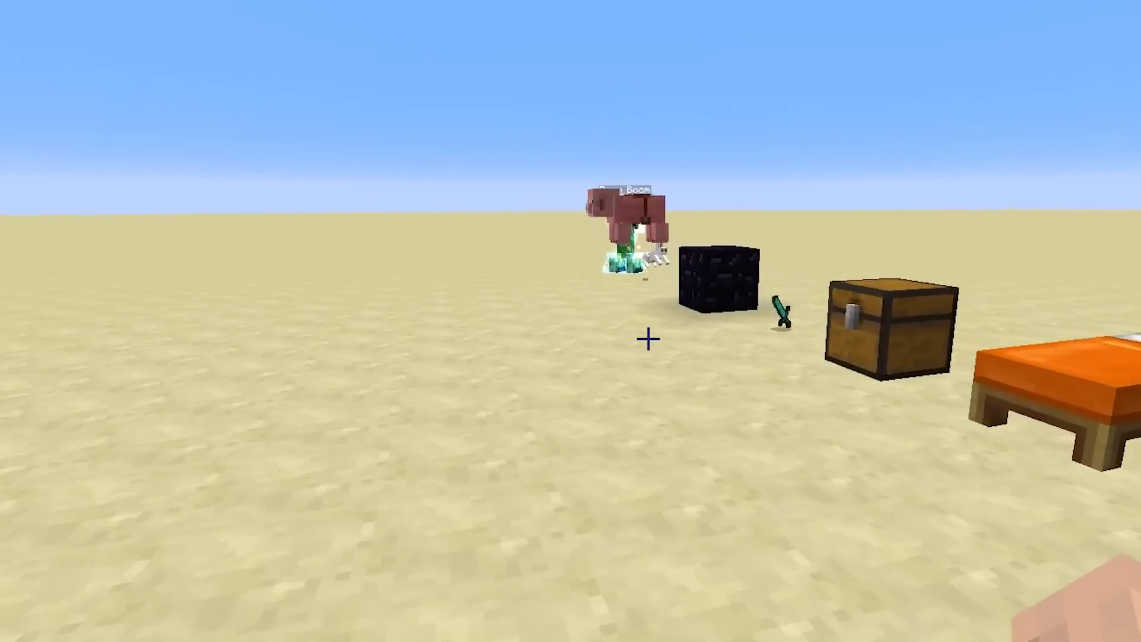